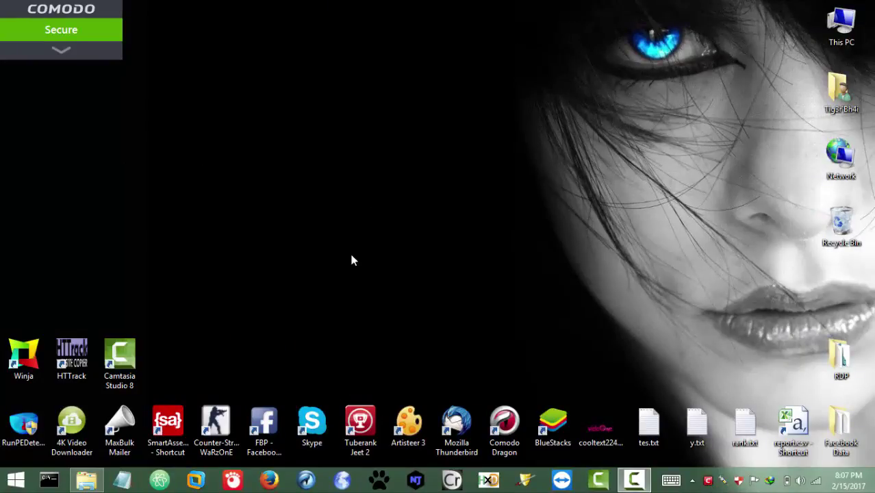
Preview the background images in the Images > Backgrounds folder, then minimize the folder window
{"action": "left_click", "coordinate": [89, 481]}
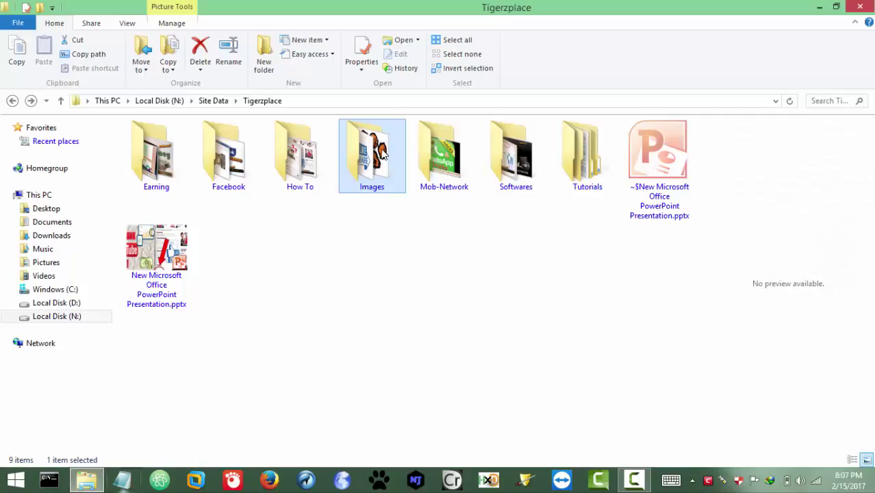
{"action": "double_click", "coordinate": [383, 154]}
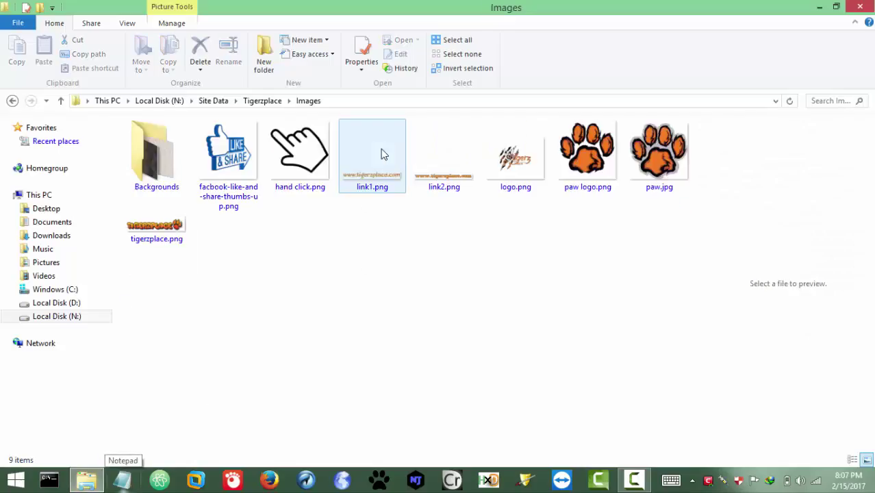
{"action": "double_click", "coordinate": [169, 181]}
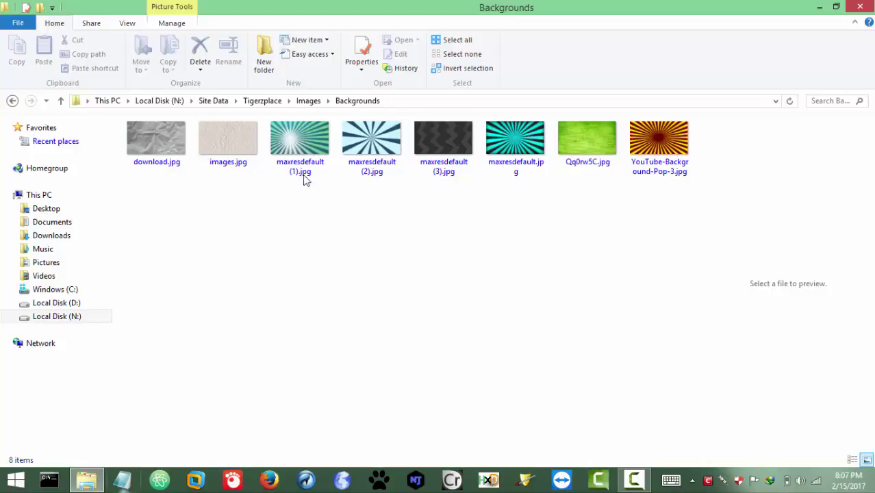
{"action": "left_click", "coordinate": [301, 170]}
{"action": "left_click", "coordinate": [525, 140]}
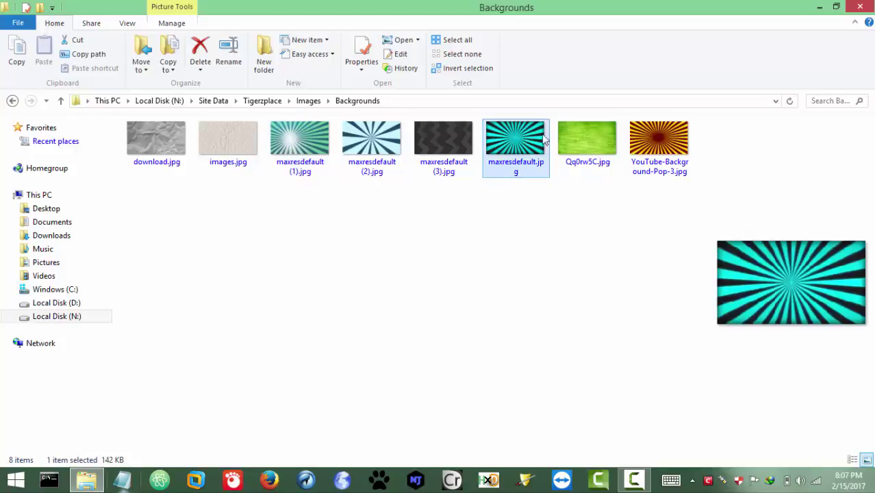
{"action": "left_click", "coordinate": [590, 165]}
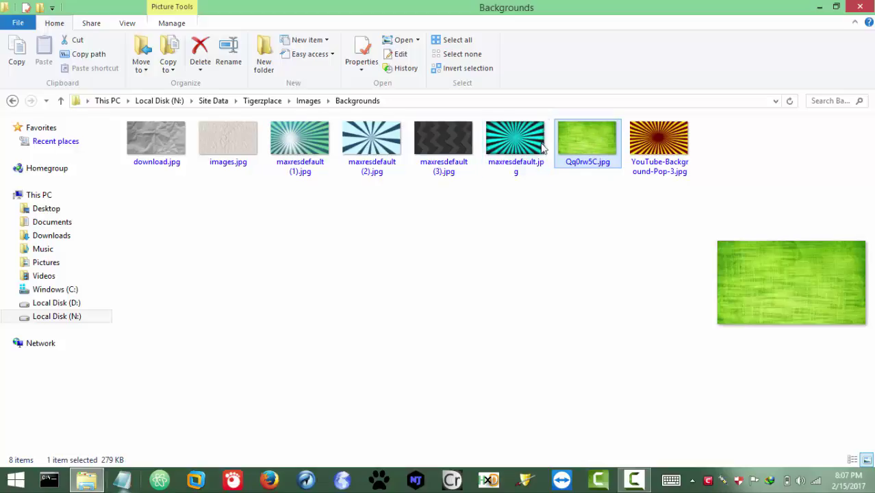
{"action": "left_click", "coordinate": [223, 127]}
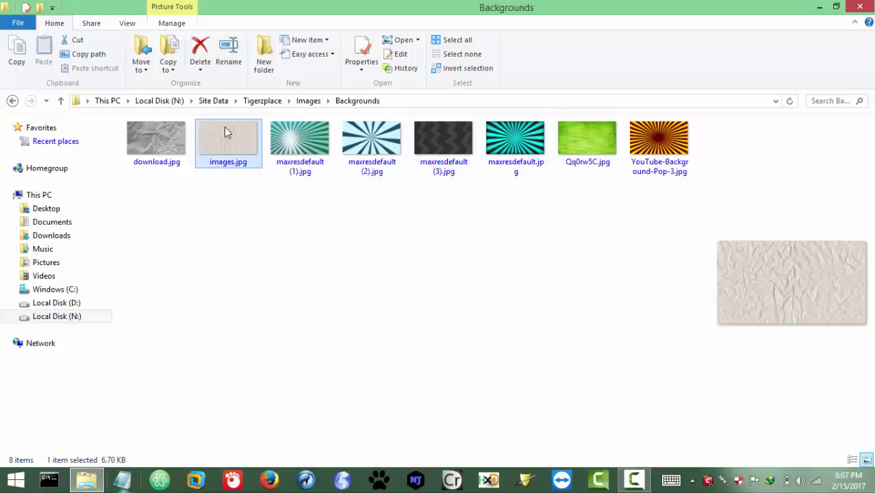
{"action": "left_click", "coordinate": [131, 137]}
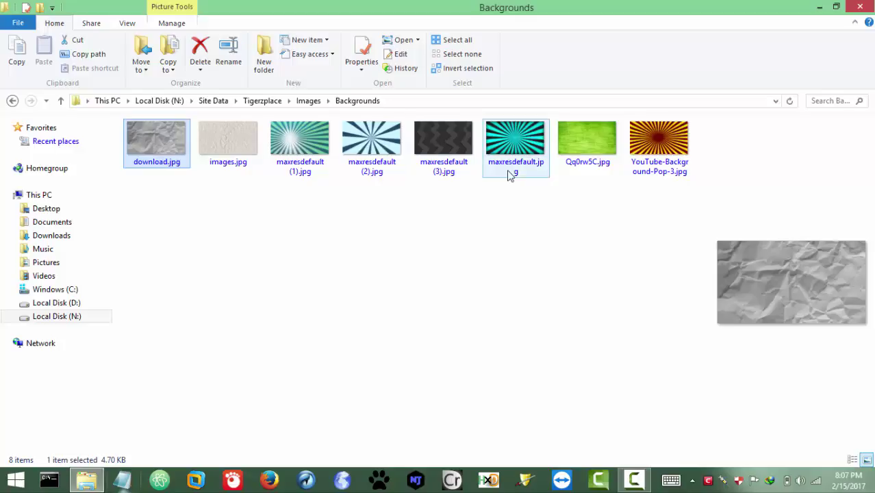
{"action": "left_click", "coordinate": [819, 7]}
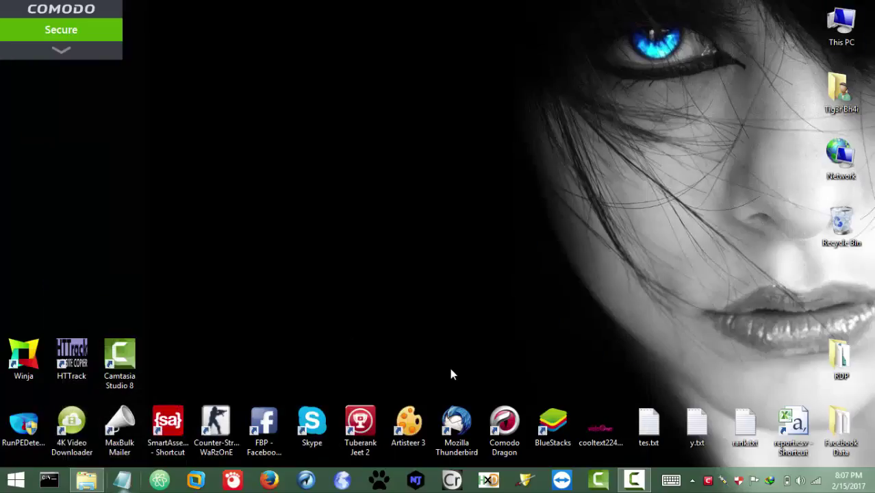
Launch Comodo Dragon and go to images.google.com
{"action": "double_click", "coordinate": [506, 414]}
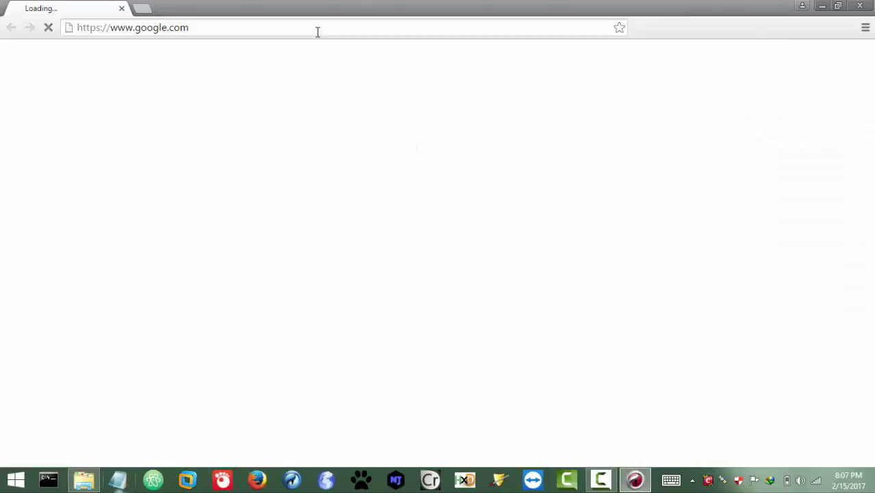
{"action": "left_click", "coordinate": [314, 32]}
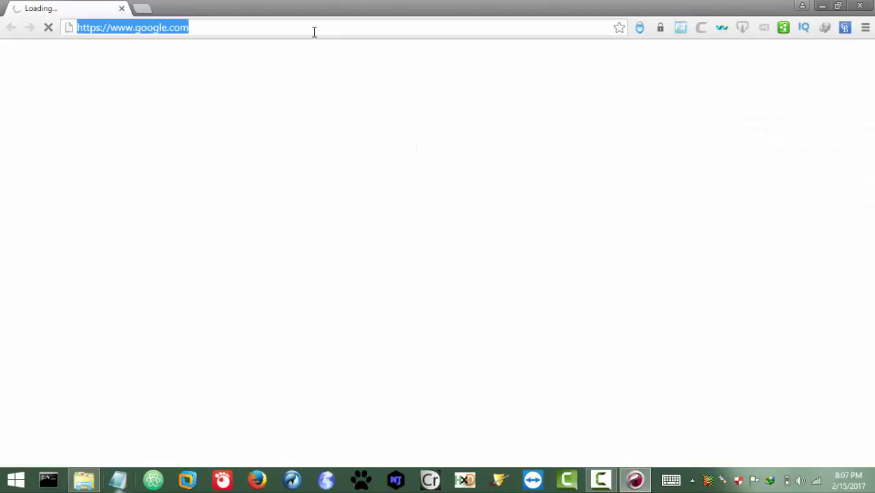
{"action": "type", "text": "img"}
{"action": "key", "text": "BackSpace"}
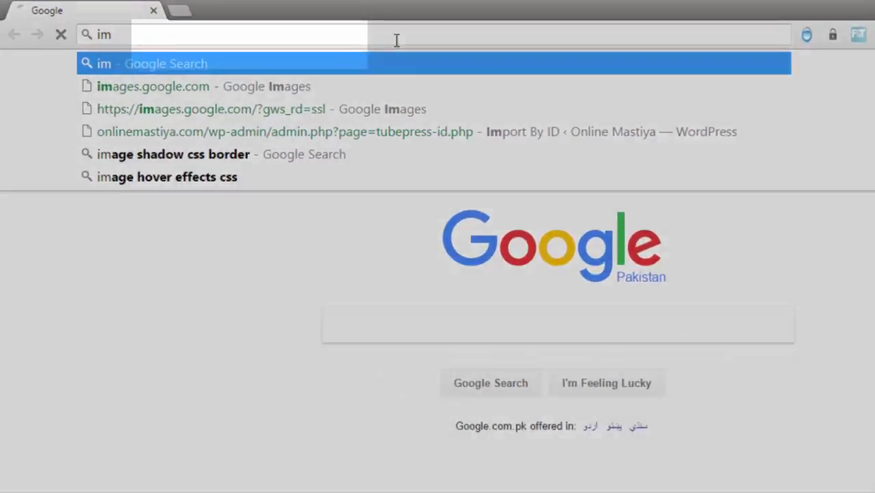
{"action": "key", "text": "Down"}
{"action": "key", "text": "Return"}
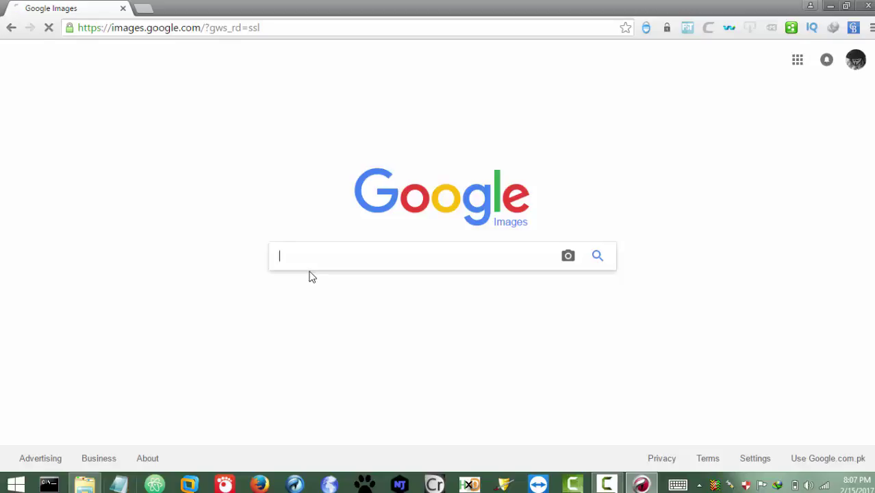
Search images for 'background for thumbnails' and scroll through the results
{"action": "type", "text": "thi"}
{"action": "type", "text": "back"}
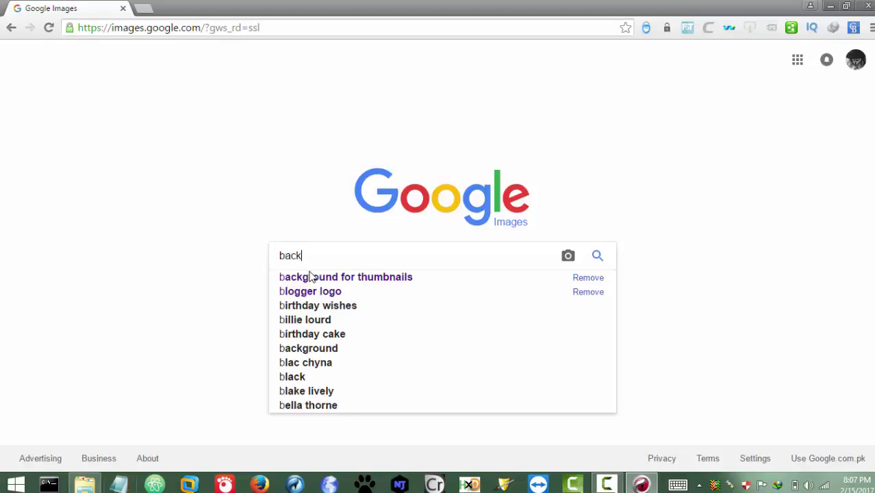
{"action": "left_click", "coordinate": [310, 276]}
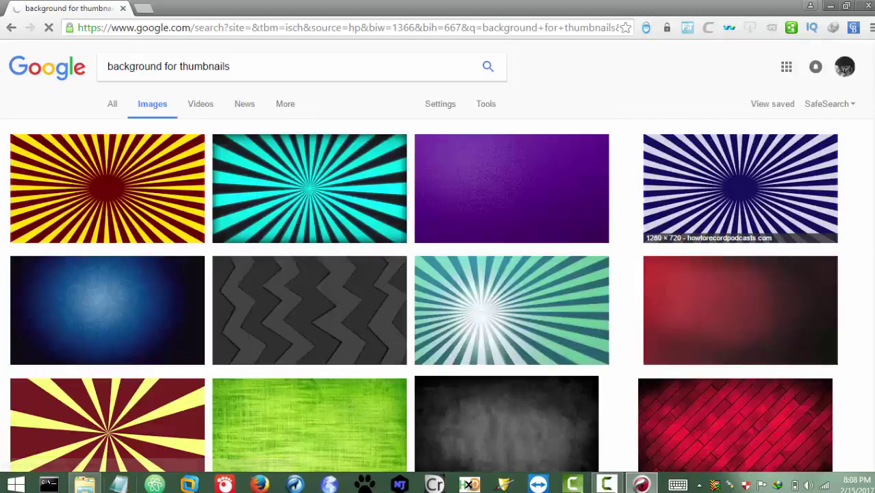
{"action": "scroll", "coordinate": [740, 308], "scroll_direction": "down", "scroll_amount": 10}
{"action": "scroll", "coordinate": [739, 308], "scroll_direction": "down", "scroll_amount": 4}
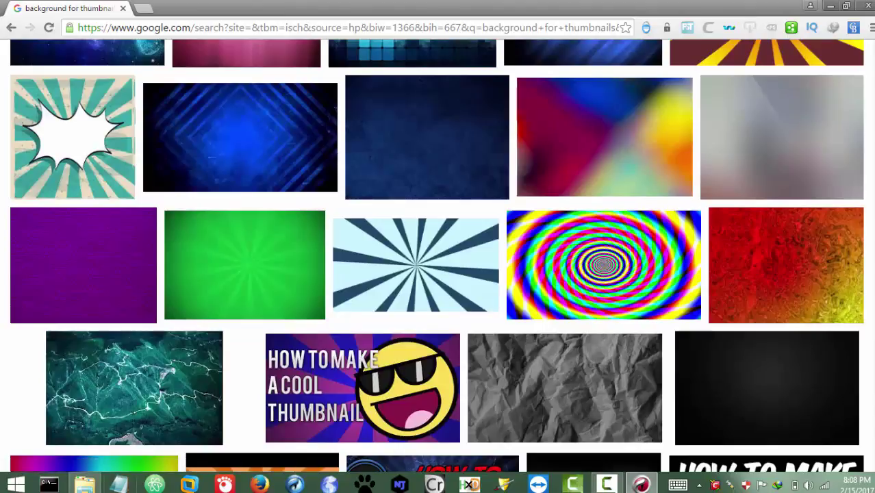
{"action": "scroll", "coordinate": [437, 256], "scroll_direction": "up", "scroll_amount": 3}
{"action": "scroll", "coordinate": [437, 256], "scroll_direction": "down", "scroll_amount": 4}
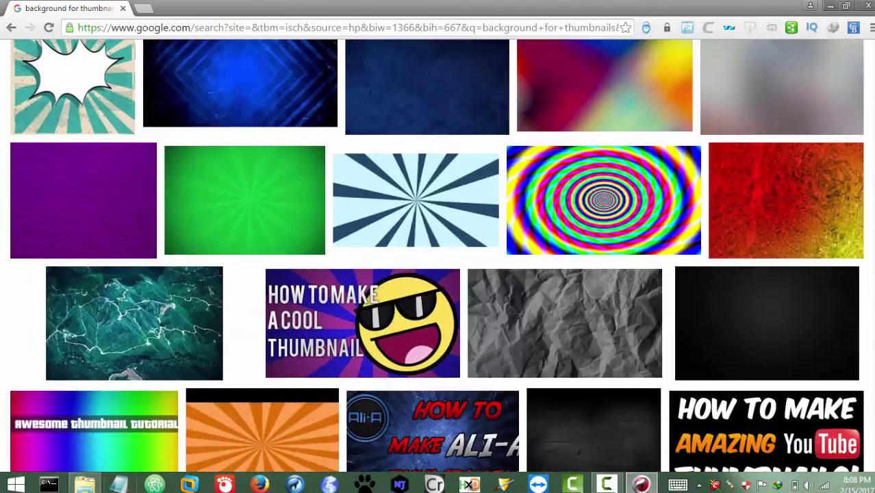
{"action": "scroll", "coordinate": [436, 256], "scroll_direction": "down", "scroll_amount": 3}
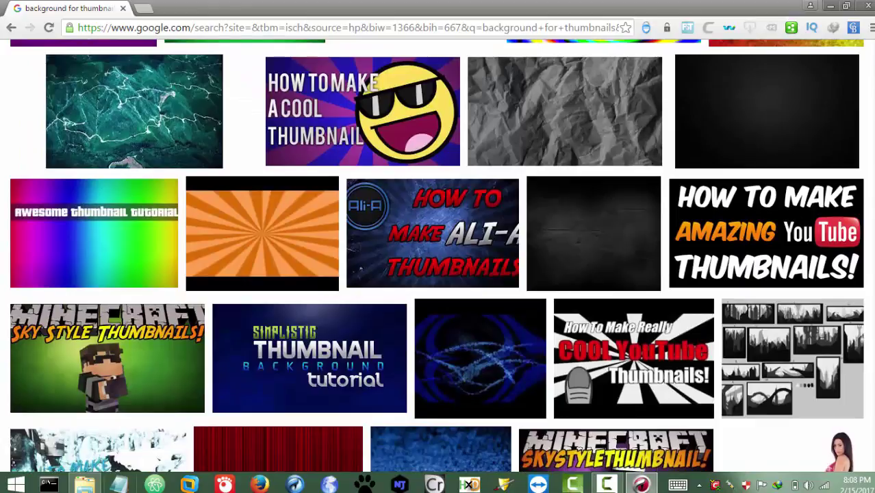
{"action": "scroll", "coordinate": [866, 259], "scroll_direction": "up", "scroll_amount": 2}
{"action": "scroll", "coordinate": [866, 259], "scroll_direction": "down", "scroll_amount": 1}
{"action": "scroll", "coordinate": [866, 259], "scroll_direction": "up", "scroll_amount": 3}
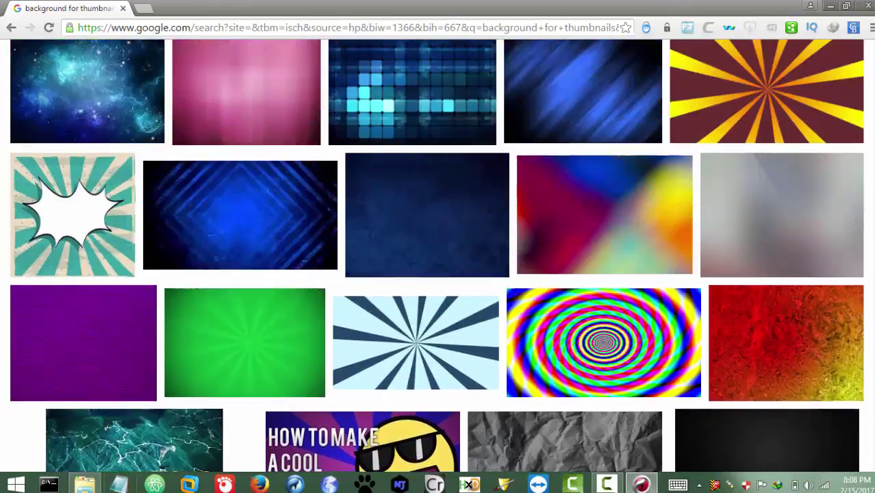
{"action": "scroll", "coordinate": [866, 259], "scroll_direction": "up", "scroll_amount": 3}
{"action": "scroll", "coordinate": [866, 259], "scroll_direction": "up", "scroll_amount": 5}
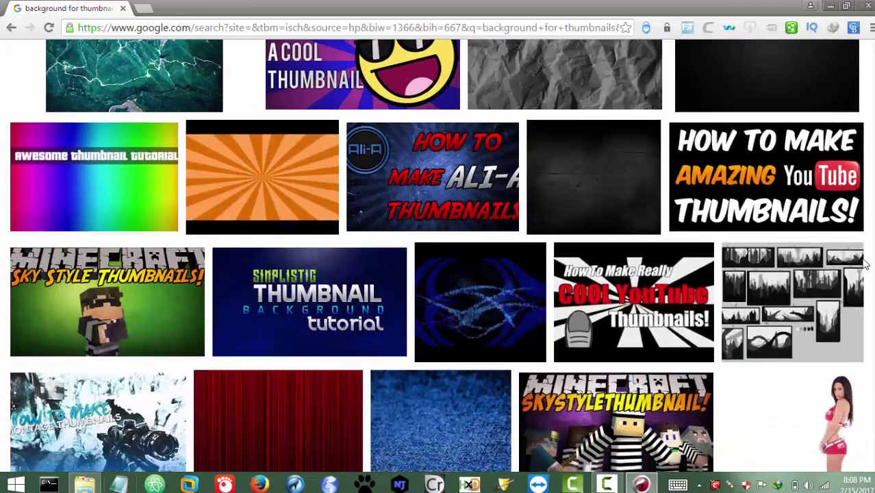
{"action": "scroll", "coordinate": [865, 265], "scroll_direction": "up", "scroll_amount": 10}
{"action": "scroll", "coordinate": [861, 171], "scroll_direction": "up", "scroll_amount": 10}
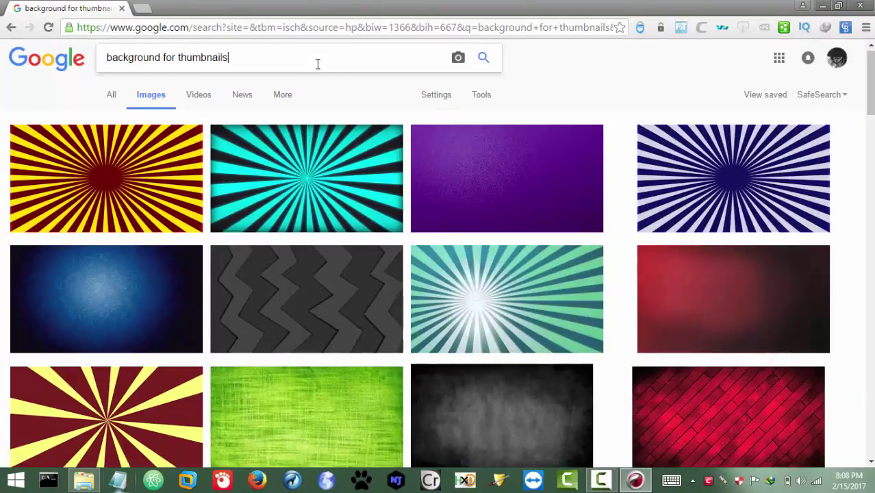
Check the Tools > Size > Exactly… filter without applying it, then minimize the browser
{"action": "left_click", "coordinate": [477, 98]}
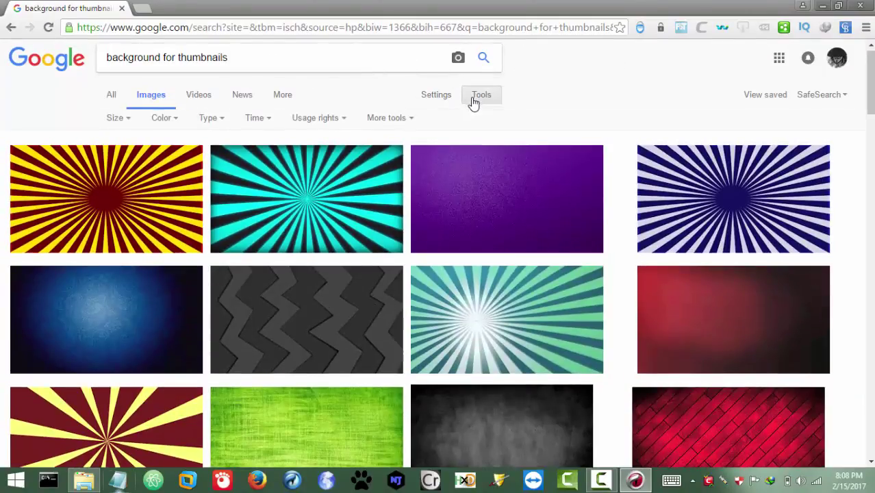
{"action": "left_click", "coordinate": [126, 122]}
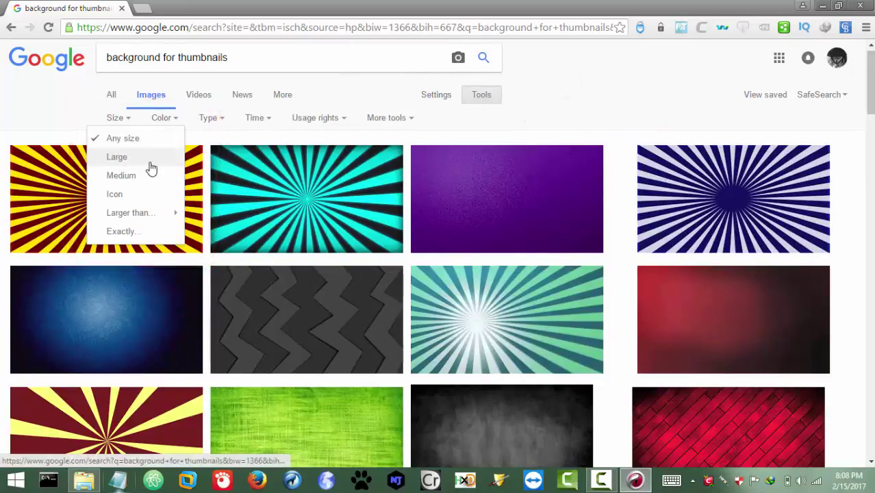
{"action": "mouse_move", "coordinate": [147, 214]}
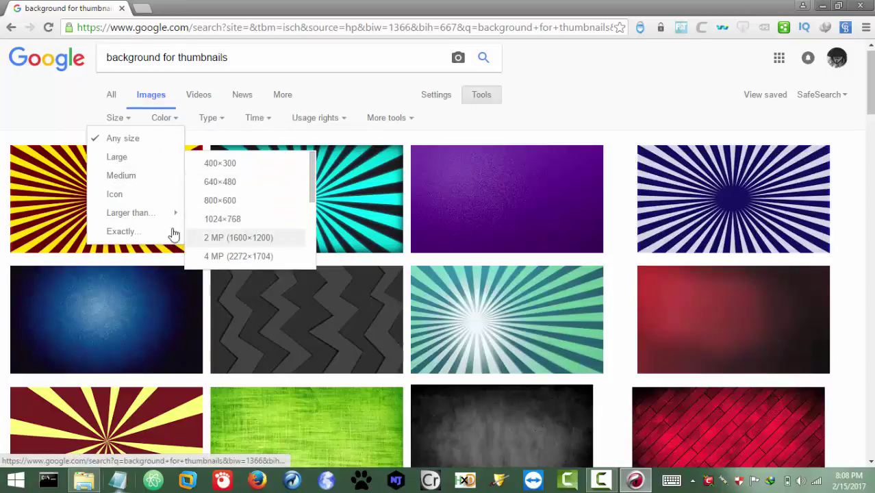
{"action": "left_click", "coordinate": [163, 233]}
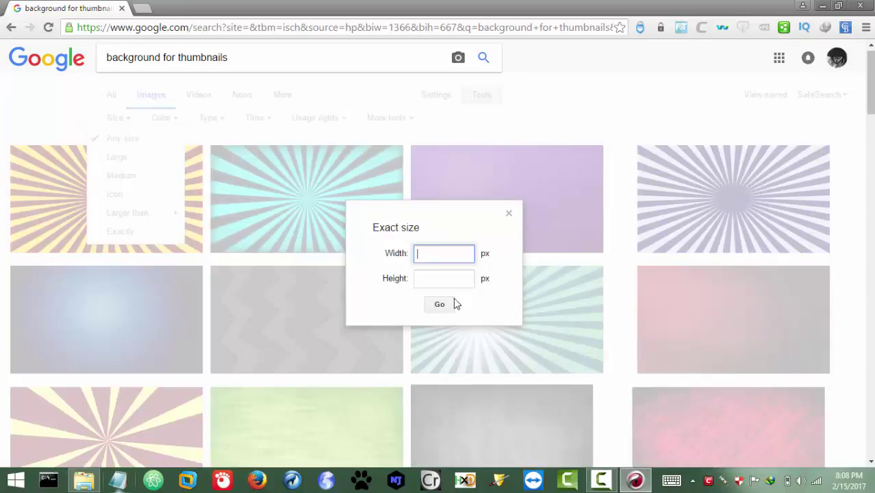
{"action": "left_click", "coordinate": [436, 302]}
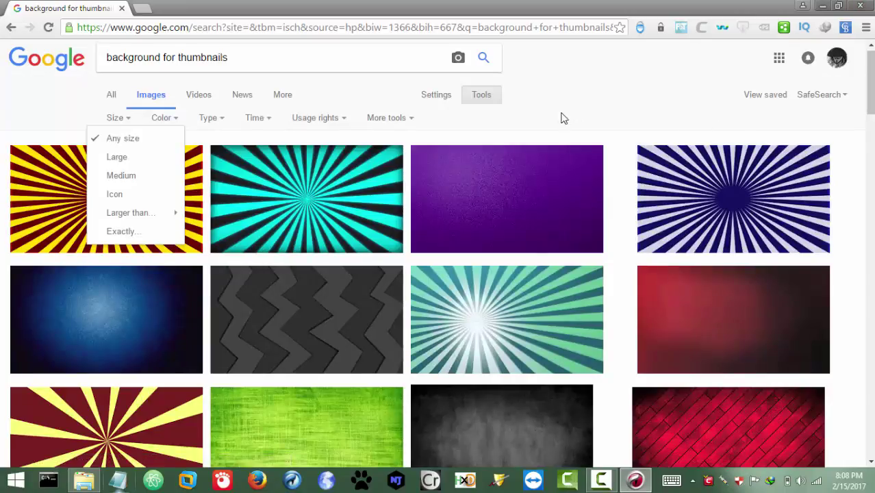
{"action": "left_click", "coordinate": [821, 6]}
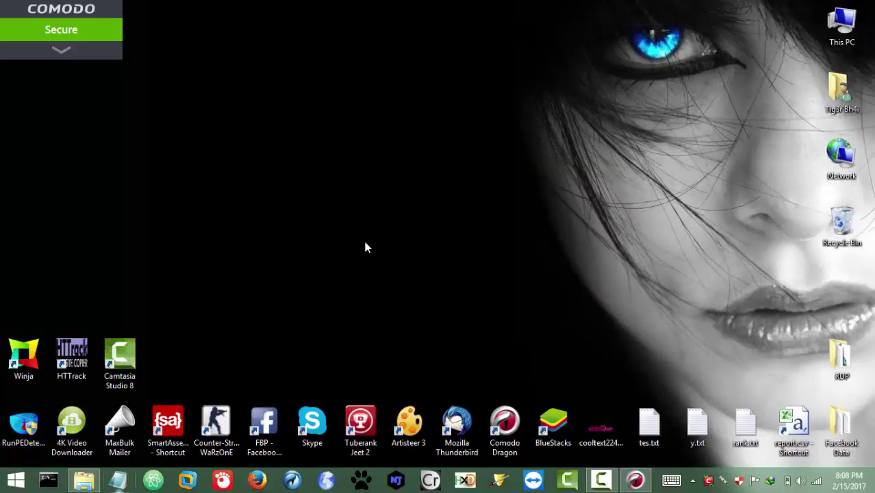
Launch PowerPoint 2010 from the system search and dismiss the Office activation notice
{"action": "key", "text": "super"}
{"action": "type", "text": "power"}
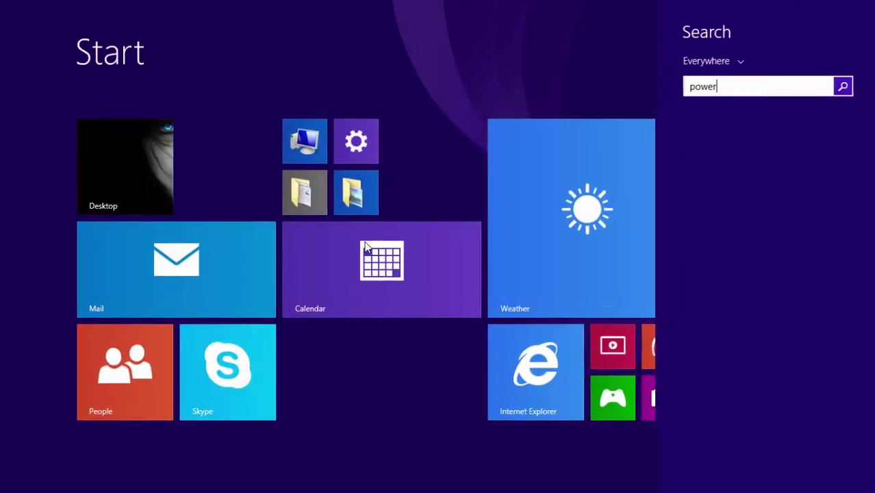
{"action": "key", "text": "Return"}
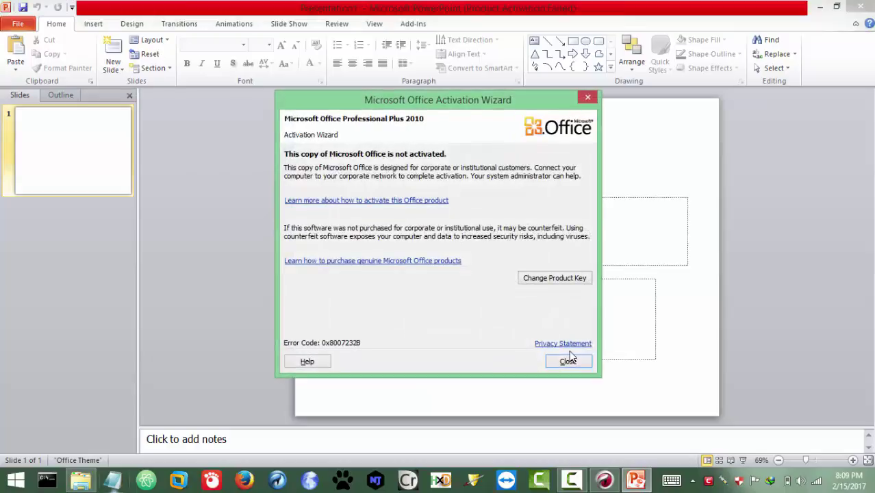
{"action": "left_click", "coordinate": [568, 361]}
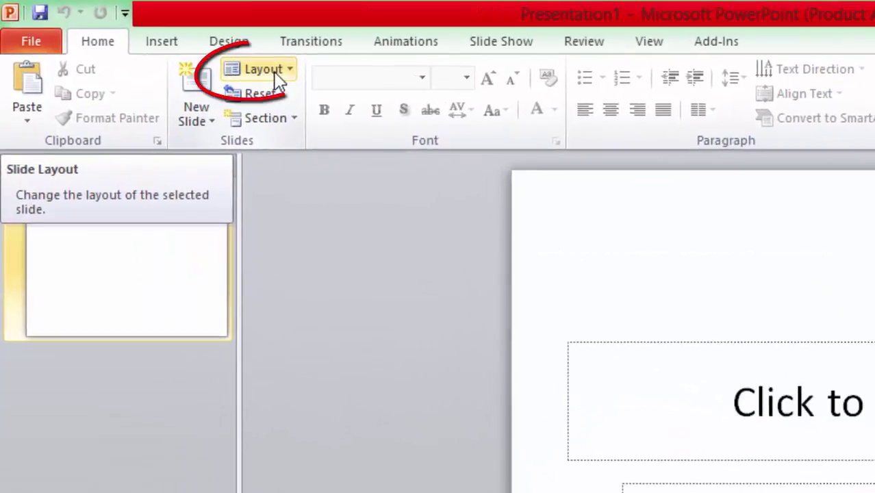
Apply the Blank layout from the Office Theme to the first slide
{"action": "left_click", "coordinate": [277, 73]}
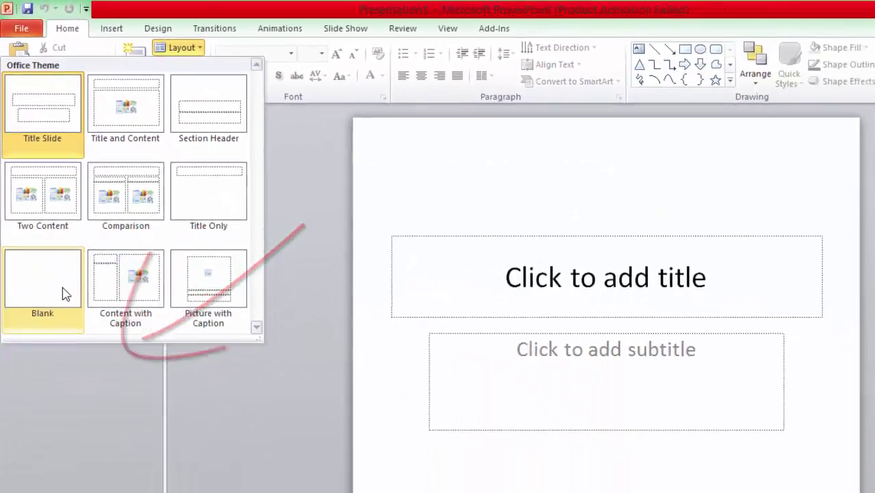
{"action": "left_click", "coordinate": [78, 397]}
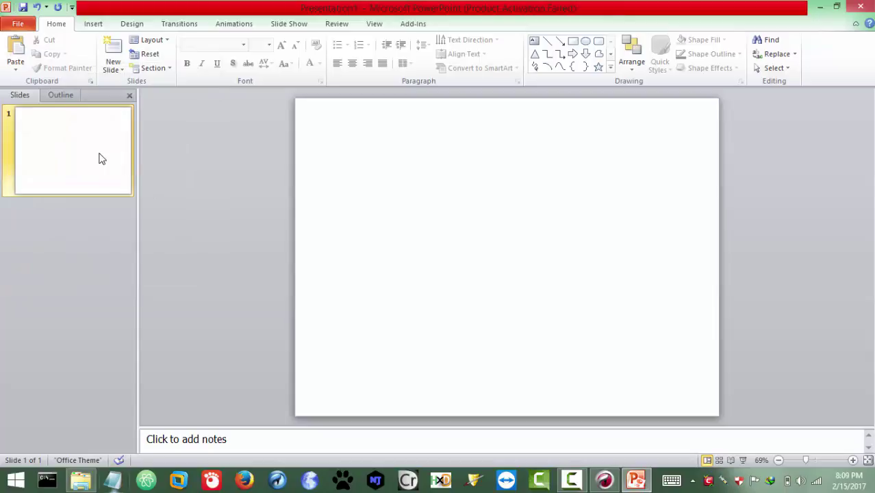
{"action": "right_click", "coordinate": [99, 158]}
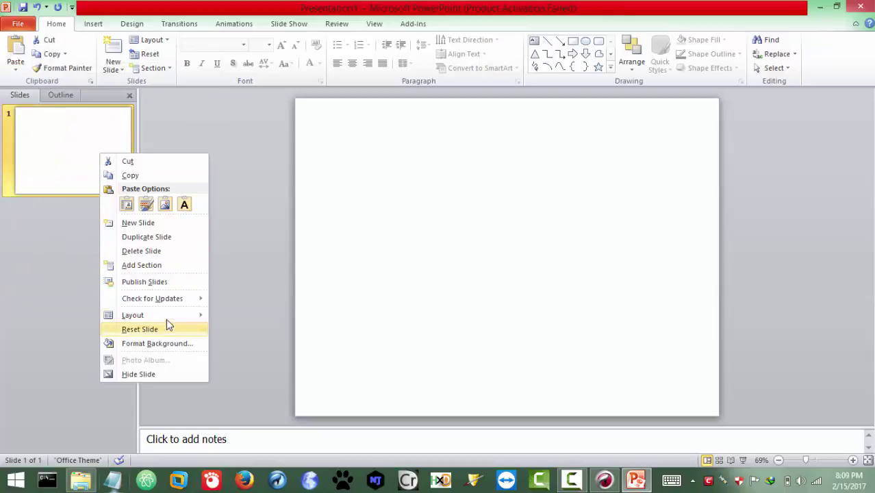
{"action": "mouse_move", "coordinate": [167, 319]}
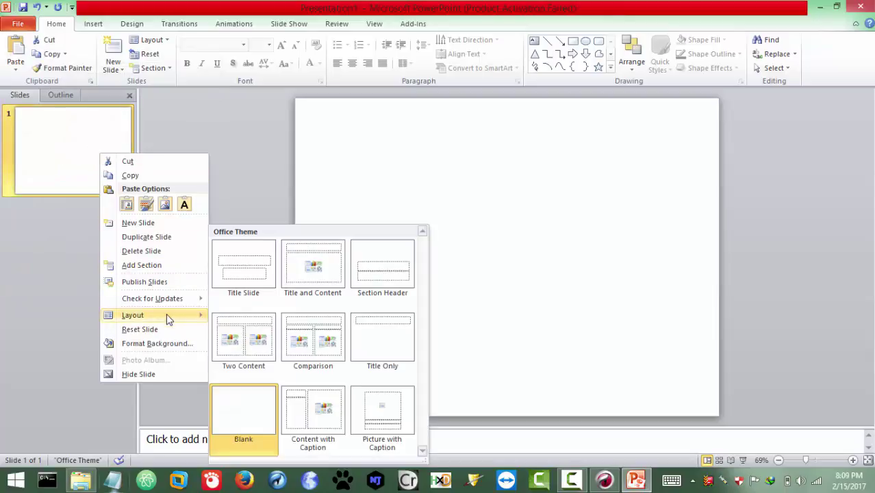
{"action": "left_click", "coordinate": [385, 151]}
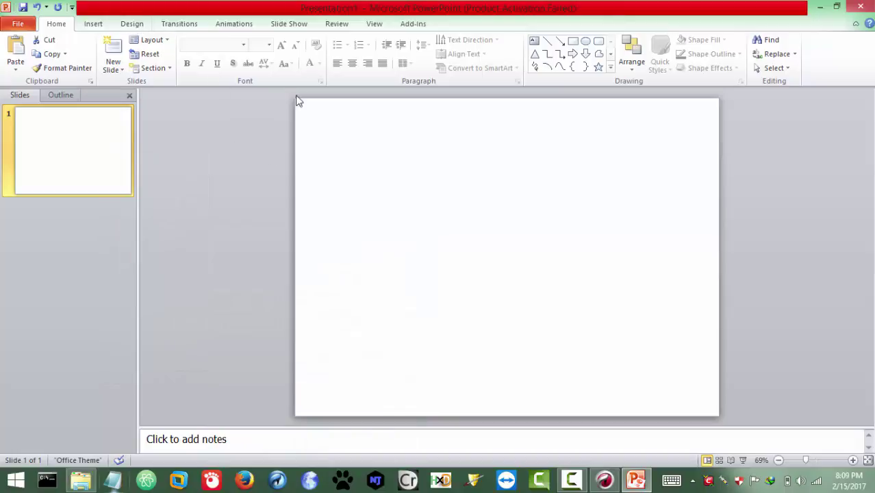
Set Page Setup to On-screen Show (16:9), 10 × 5.63 in, with landscape notes and handouts
{"action": "left_click", "coordinate": [140, 26]}
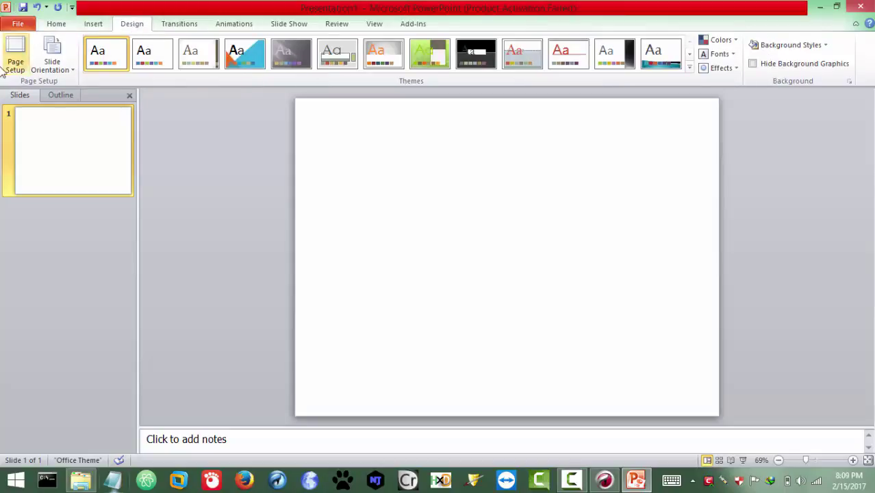
{"action": "left_click", "coordinate": [22, 61]}
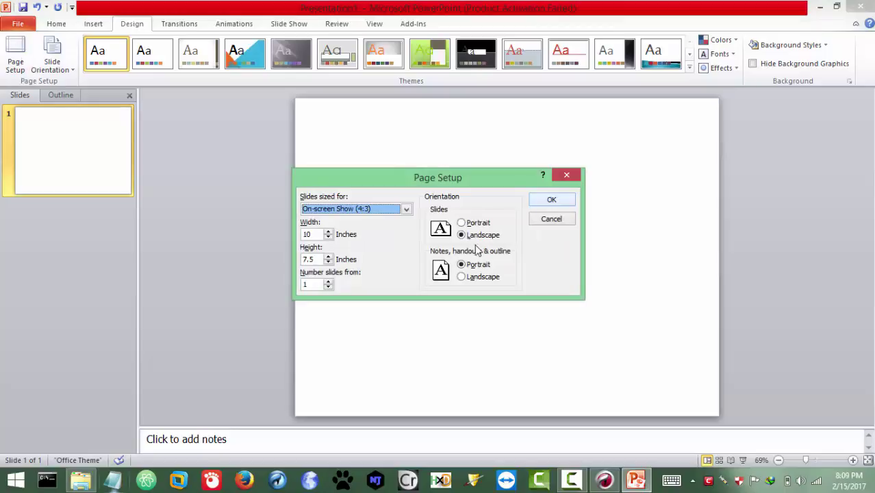
{"action": "left_click", "coordinate": [465, 279]}
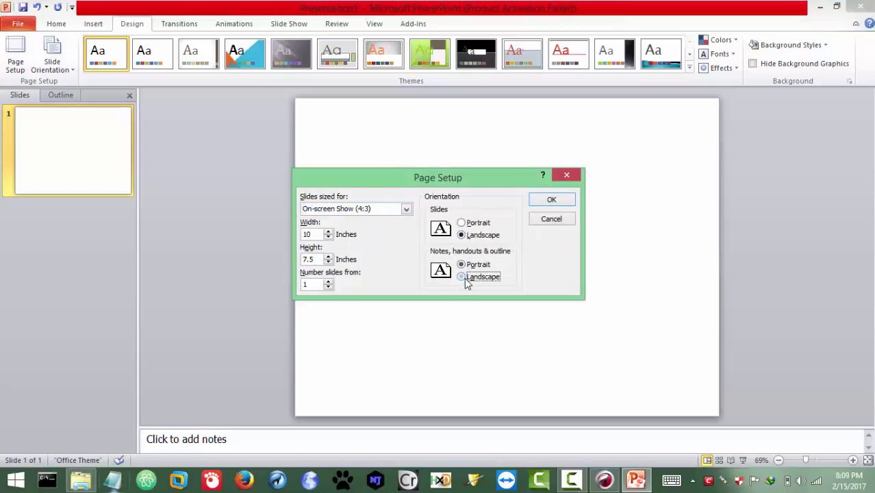
{"action": "left_click", "coordinate": [372, 211]}
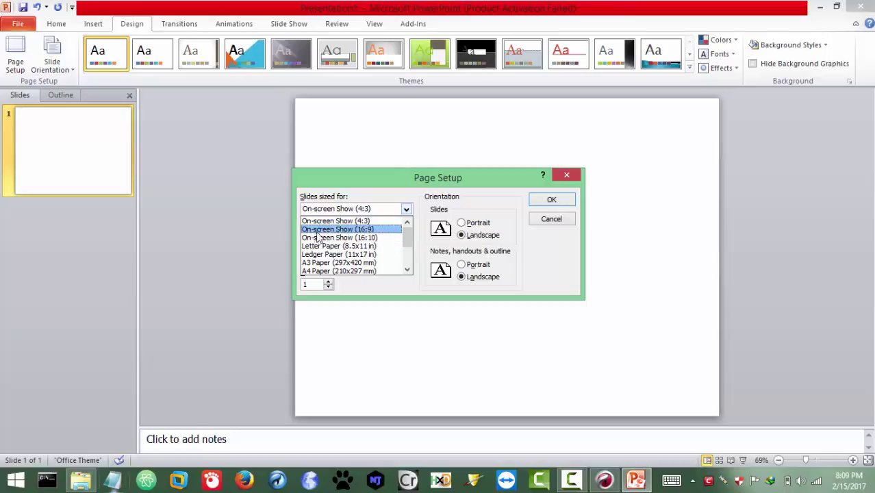
{"action": "left_click", "coordinate": [549, 200]}
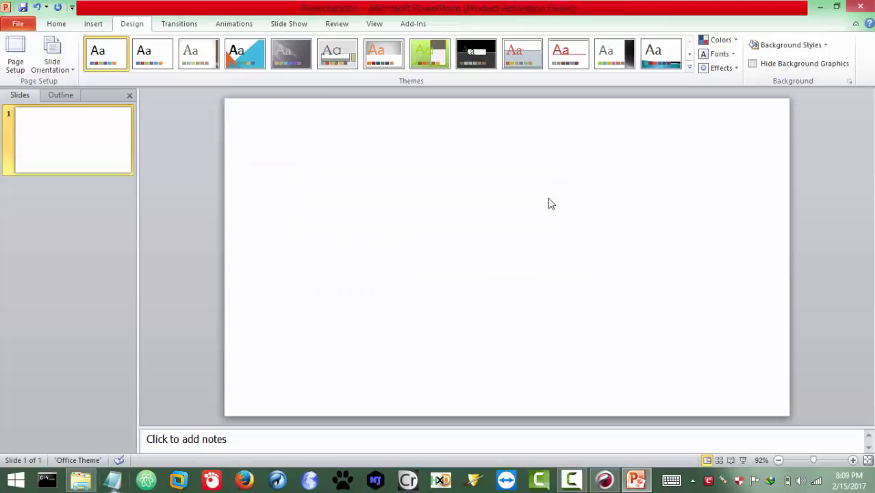
Drag maxresdefault (3).jpg from the Backgrounds folder into the PowerPoint slide
{"action": "left_click", "coordinate": [93, 480]}
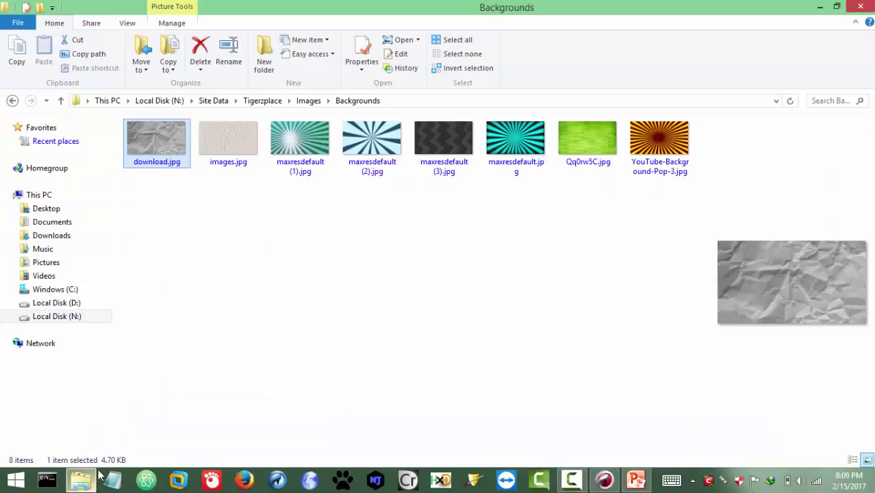
{"action": "left_click", "coordinate": [335, 323]}
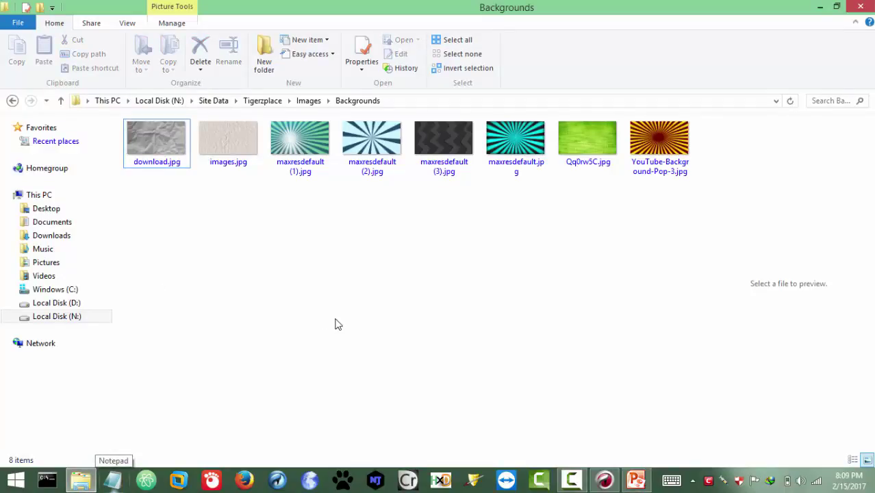
{"action": "left_click", "coordinate": [147, 122]}
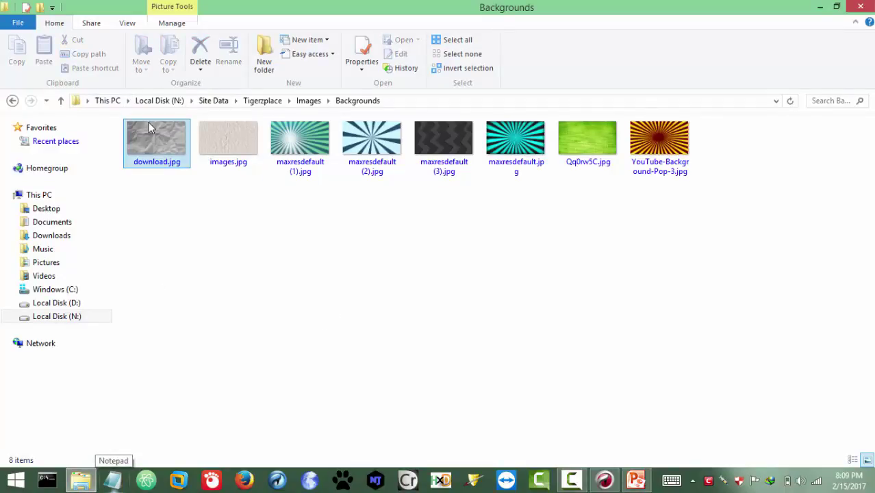
{"action": "left_click", "coordinate": [439, 134]}
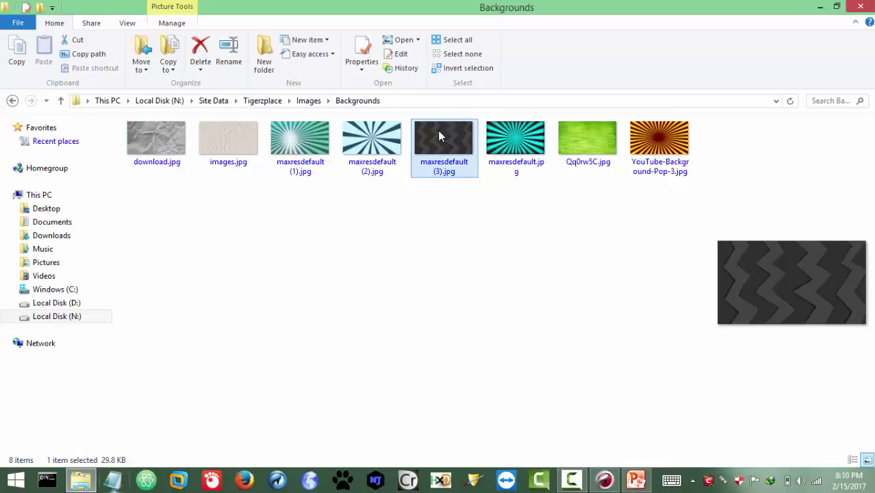
{"action": "mouse_move", "coordinate": [439, 134]}
{"action": "left_mouse_down"}
{"action": "mouse_move", "coordinate": [634, 478]}
{"action": "mouse_move", "coordinate": [522, 269]}
{"action": "left_mouse_up"}
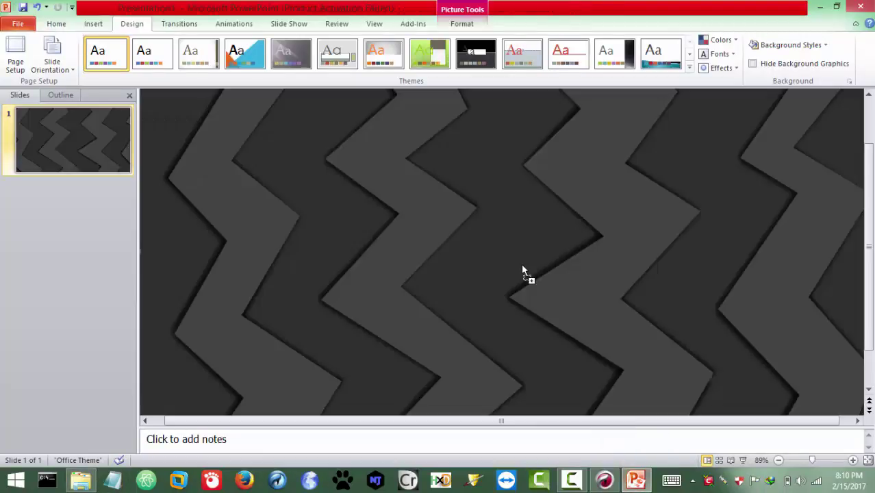
Zoom out and resize the zigzag picture so it matches the slide edges exactly
{"action": "left_click", "coordinate": [778, 461]}
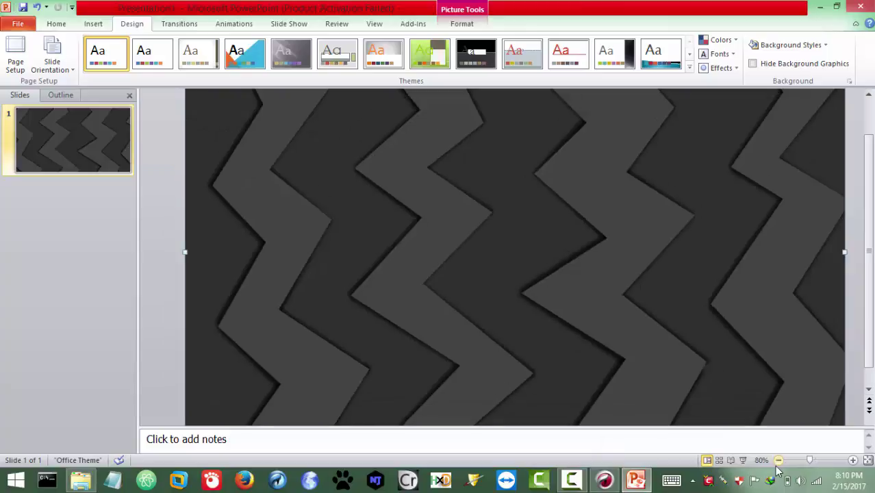
{"action": "left_click", "coordinate": [779, 460]}
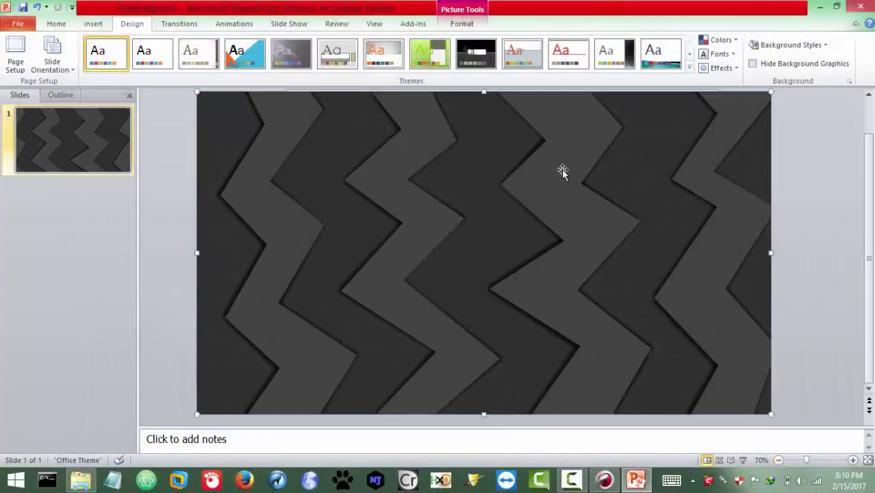
{"action": "left_click_drag", "start_coordinate": [562, 171], "coordinate": [625, 233]}
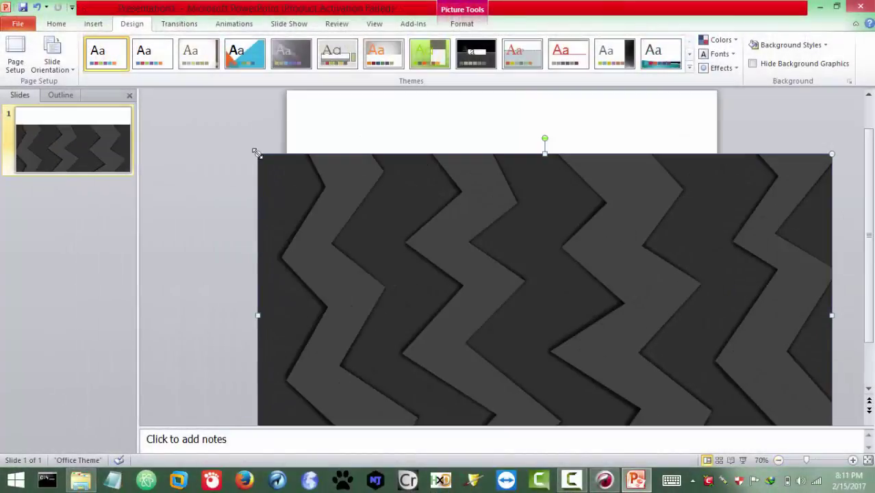
{"action": "mouse_move", "coordinate": [256, 152]}
{"action": "left_mouse_down"}
{"action": "mouse_move", "coordinate": [494, 287]}
{"action": "mouse_move", "coordinate": [367, 165]}
{"action": "mouse_move", "coordinate": [398, 183]}
{"action": "left_mouse_up"}
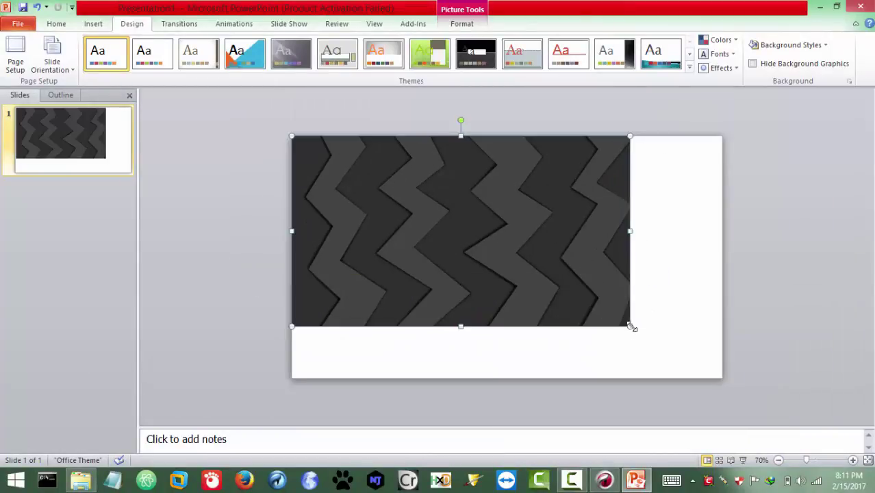
{"action": "left_click_drag", "start_coordinate": [630, 326], "coordinate": [726, 373]}
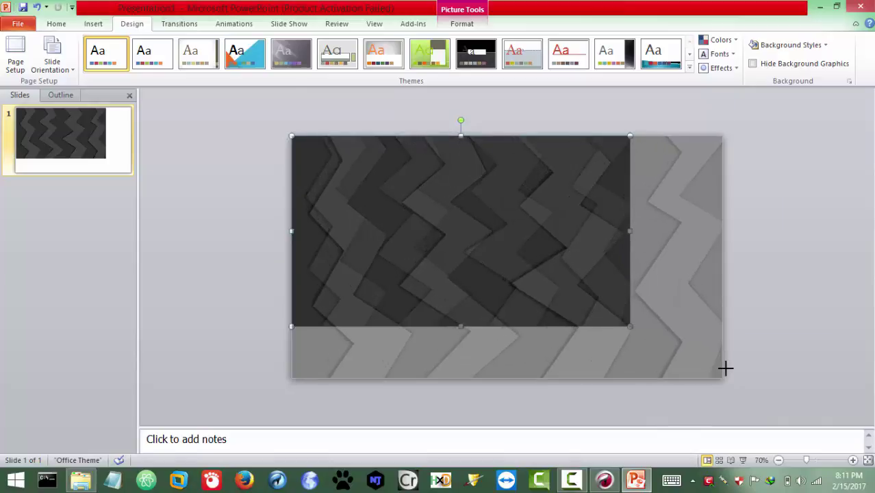
{"action": "left_click", "coordinate": [781, 356]}
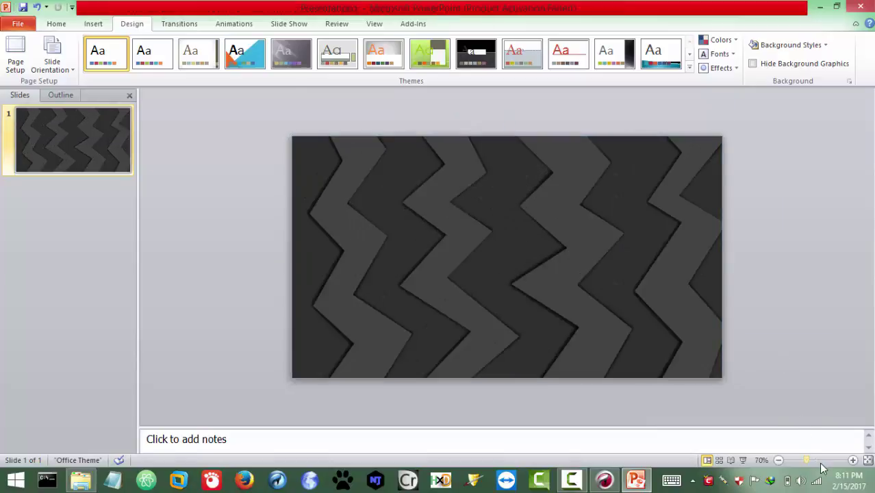
{"action": "mouse_move", "coordinate": [806, 460]}
{"action": "left_mouse_down"}
{"action": "mouse_move", "coordinate": [821, 462]}
{"action": "mouse_move", "coordinate": [810, 463]}
{"action": "left_mouse_up"}
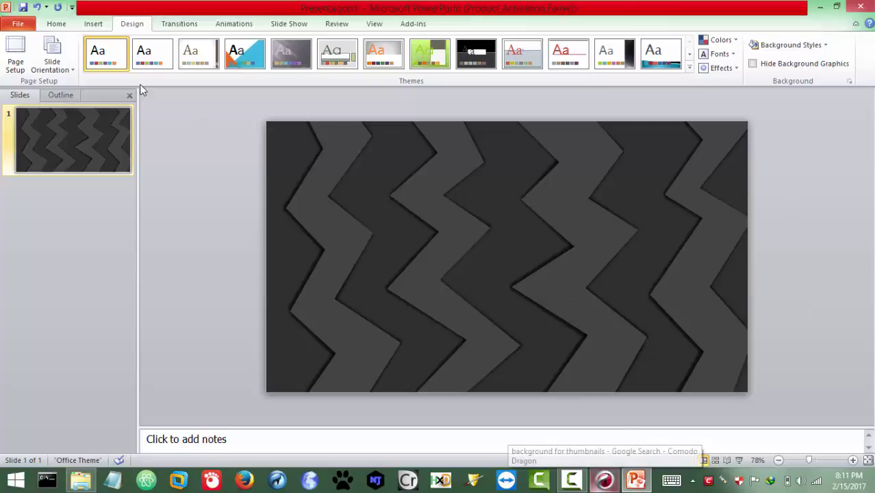
Insert orange outlined WordArt reading 'How to' and move it to the upper left
{"action": "left_click", "coordinate": [93, 26]}
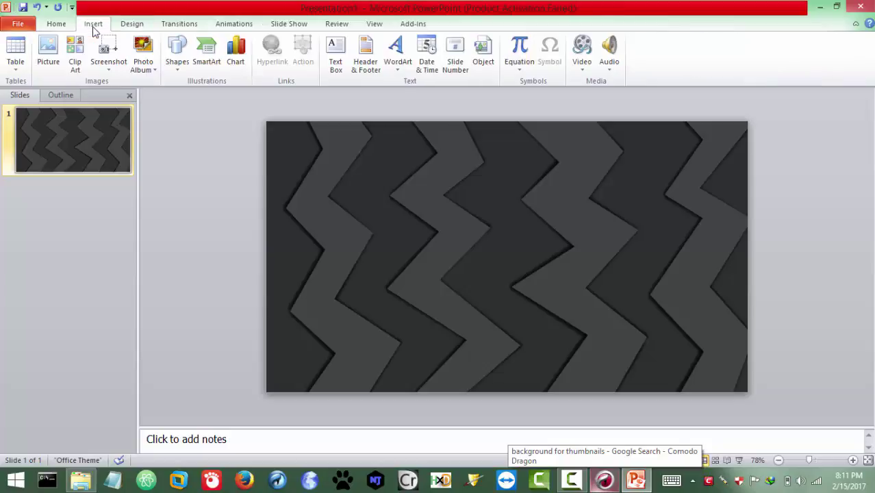
{"action": "left_click", "coordinate": [398, 60]}
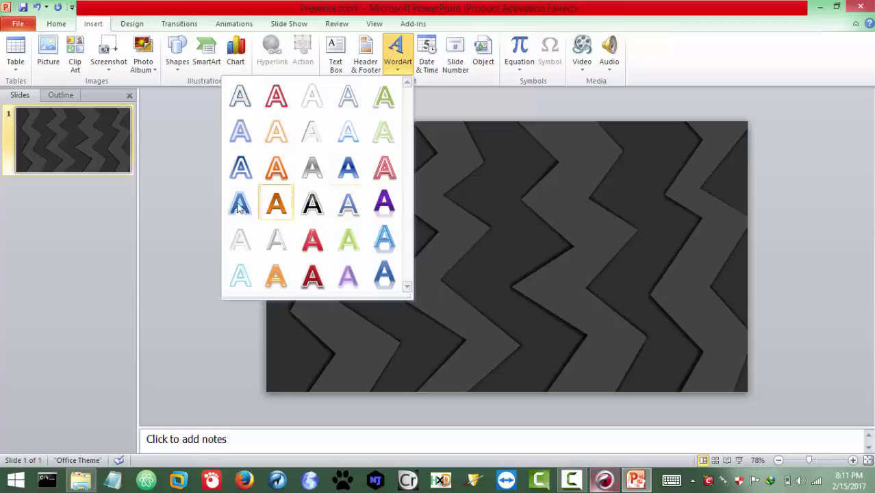
{"action": "left_click", "coordinate": [272, 171]}
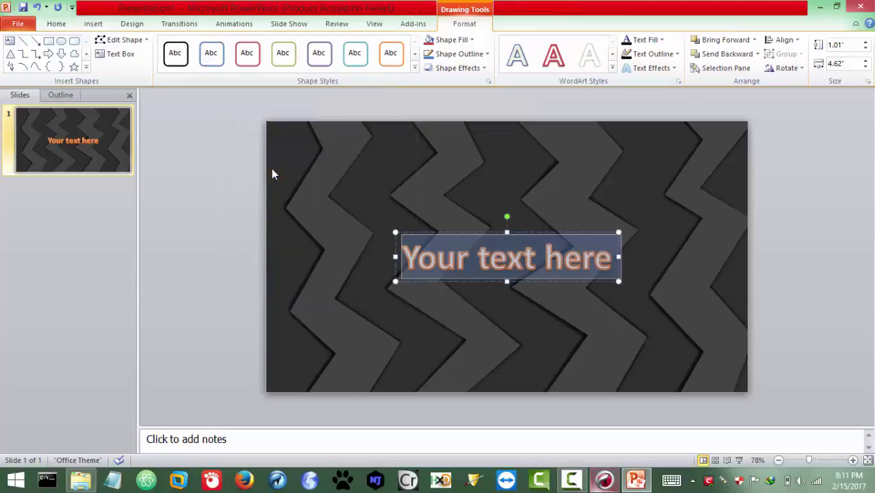
{"action": "type", "text": "How t"}
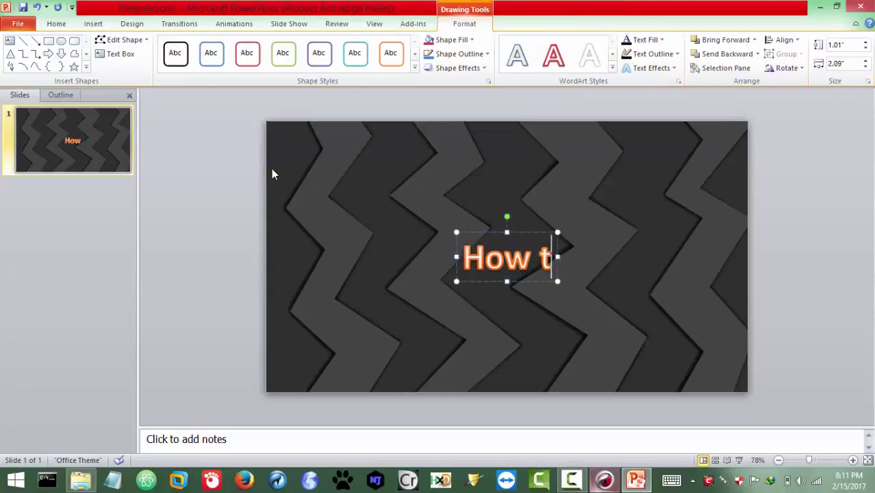
{"action": "type", "text": "o"}
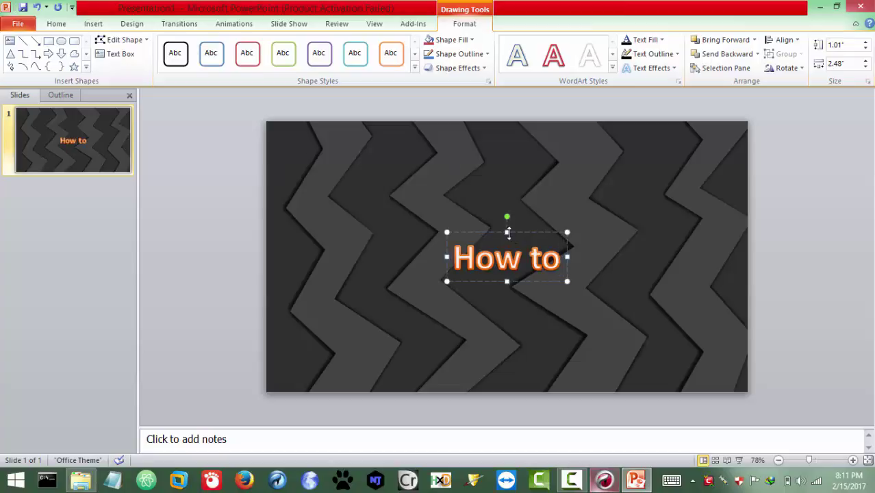
{"action": "left_click_drag", "start_coordinate": [514, 233], "coordinate": [396, 156]}
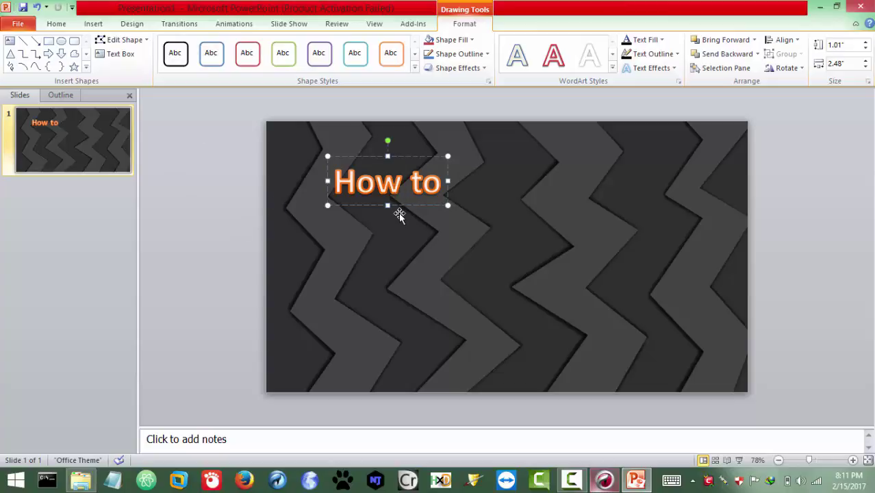
Give the 'How to' title a text shadow, 72 pt size and the Forte font
{"action": "triple_click", "coordinate": [424, 182]}
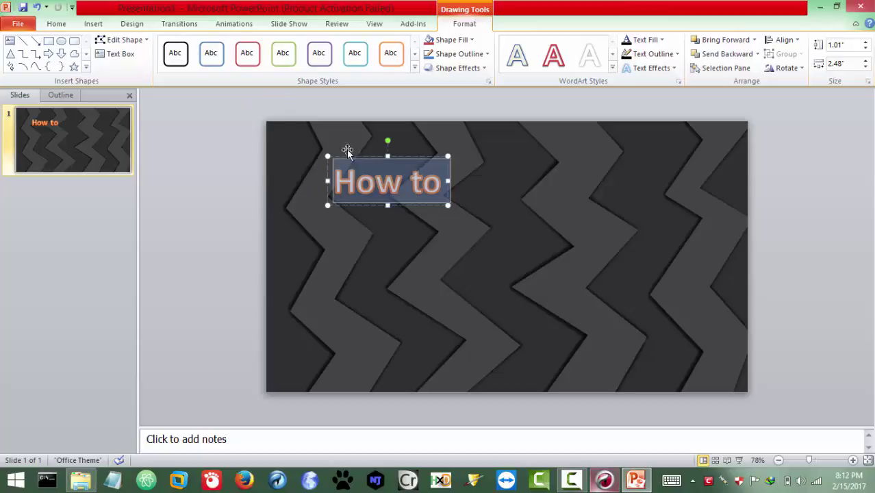
{"action": "left_click", "coordinate": [57, 23]}
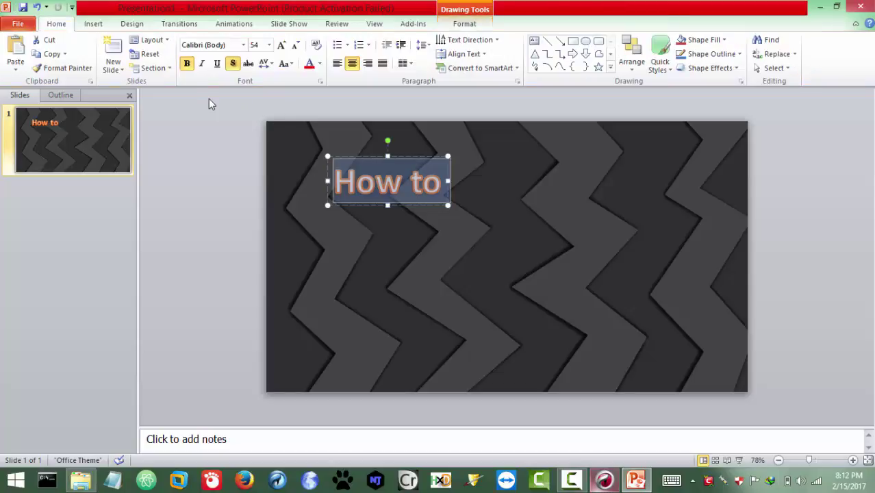
{"action": "left_click", "coordinate": [232, 65]}
{"action": "left_click", "coordinate": [269, 45]}
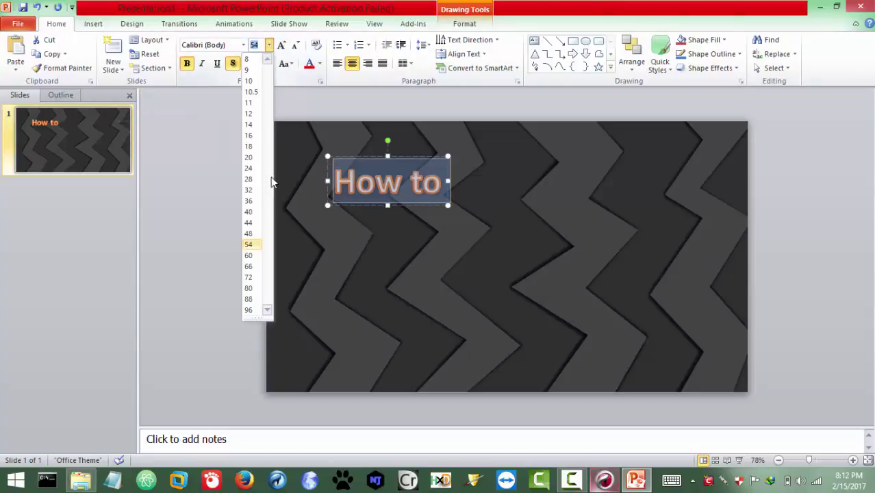
{"action": "left_click", "coordinate": [251, 277]}
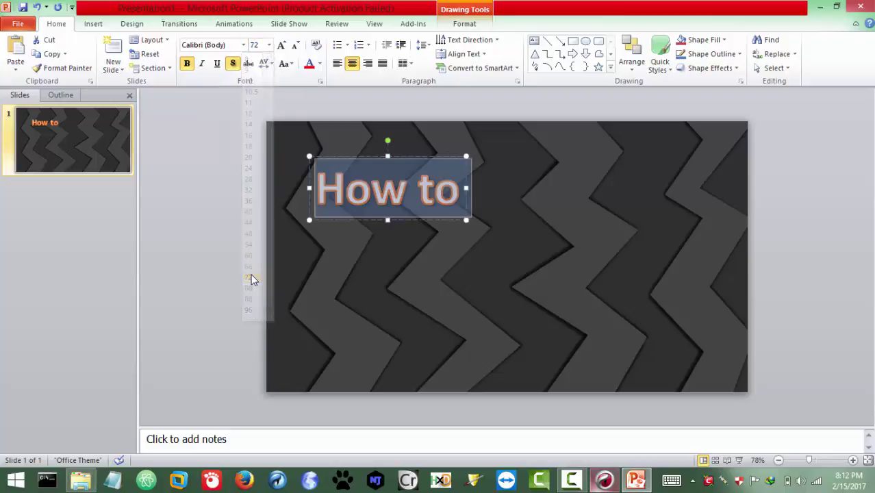
{"action": "left_click", "coordinate": [244, 45]}
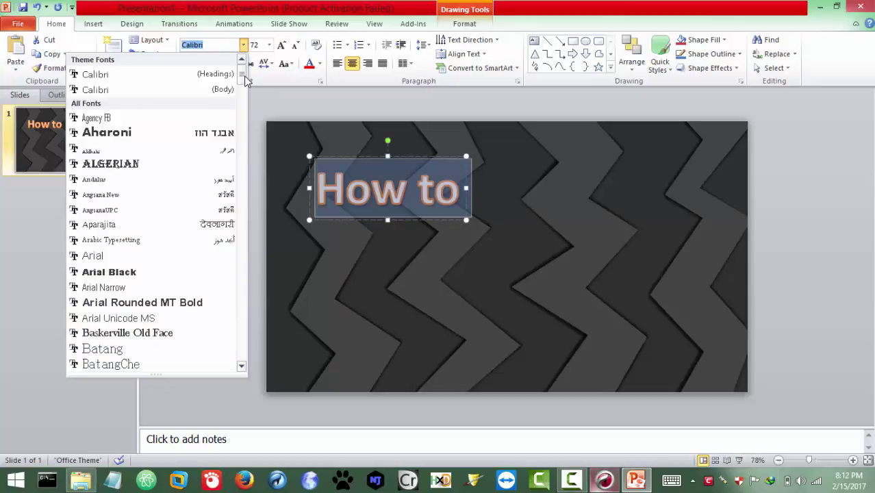
{"action": "left_click_drag", "start_coordinate": [245, 77], "coordinate": [243, 152]}
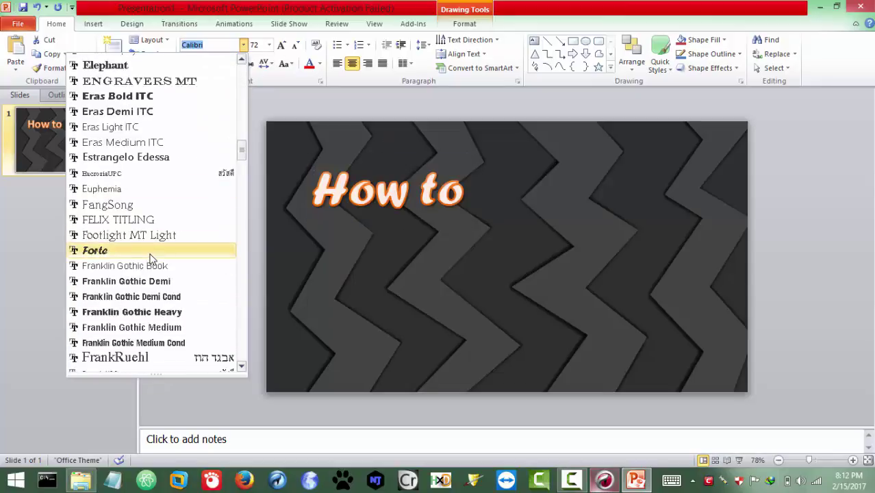
{"action": "left_click", "coordinate": [189, 250]}
{"action": "left_click", "coordinate": [407, 257]}
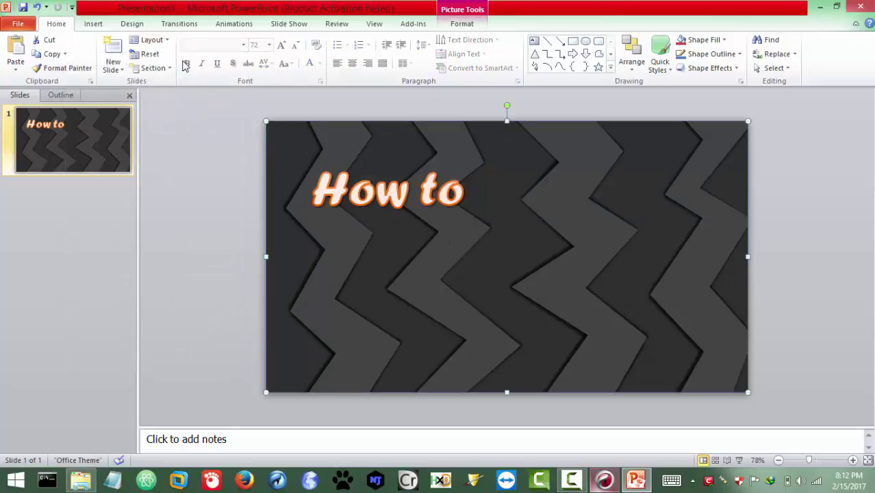
{"action": "left_click", "coordinate": [93, 24]}
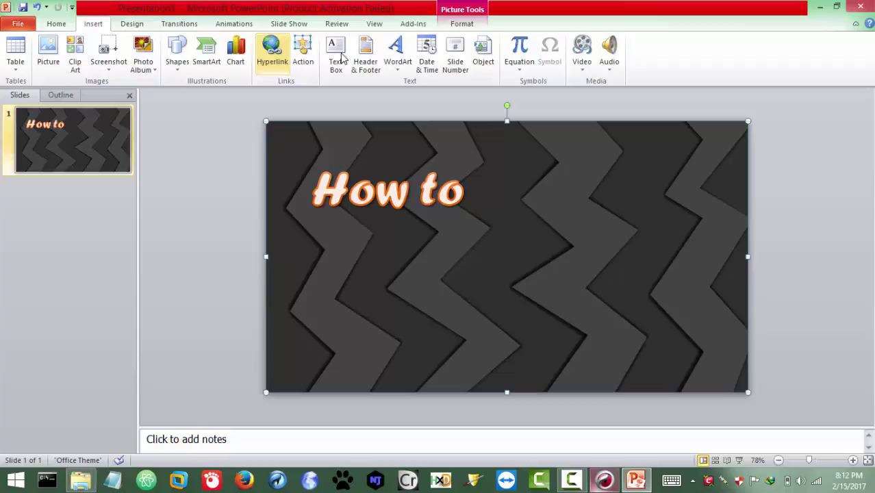
Insert a WordArt line reading 'Make Thumbnail' and place it just under 'How to'
{"action": "left_click", "coordinate": [397, 55]}
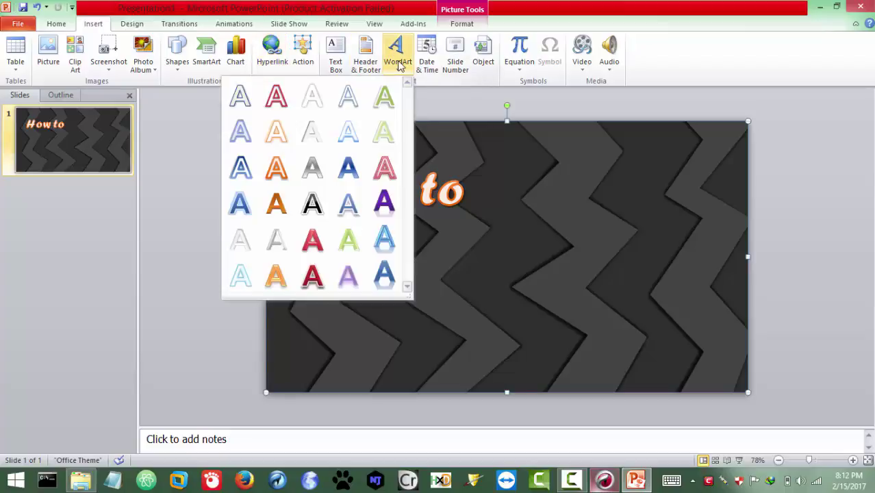
{"action": "left_click", "coordinate": [307, 204]}
{"action": "type", "text": "Make "}
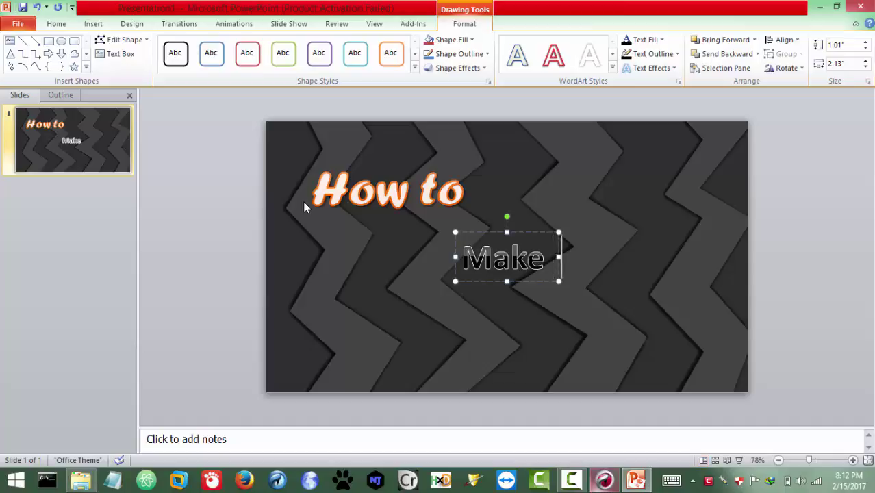
{"action": "type", "text": "Thum"}
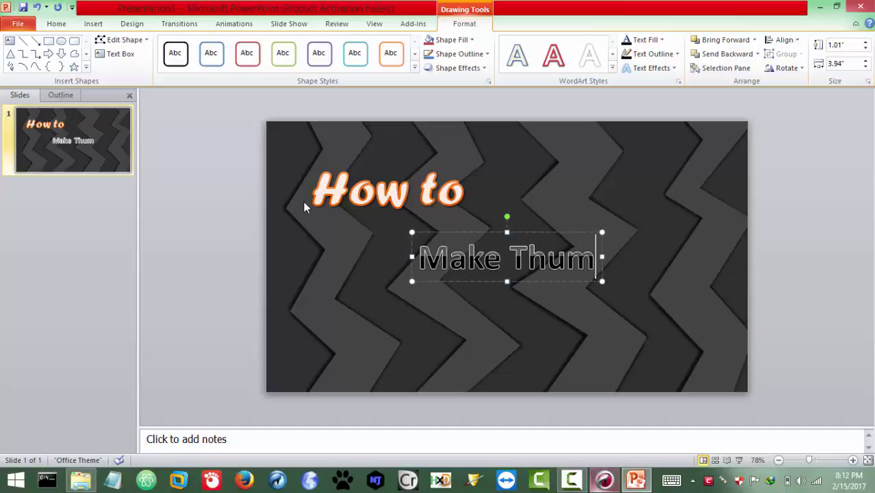
{"action": "type", "text": "bnail"}
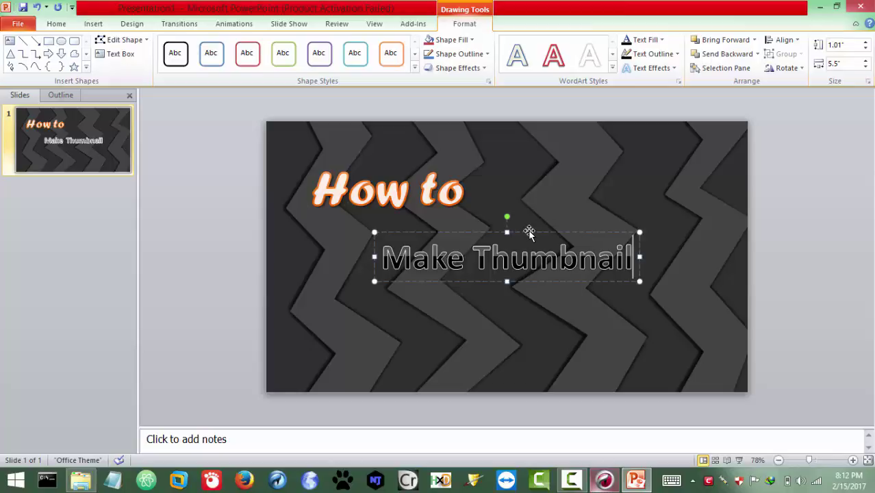
{"action": "left_click_drag", "start_coordinate": [510, 229], "coordinate": [440, 206]}
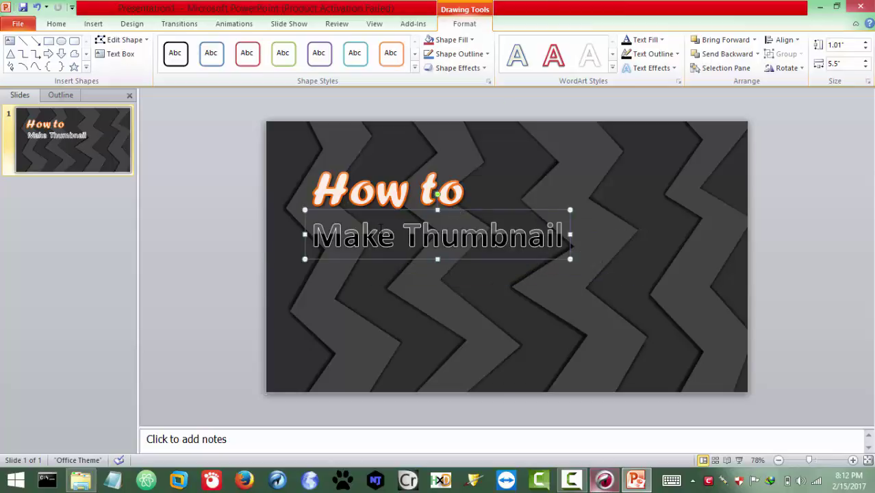
Enlarge the 'Make Thumbnail' text to 72 pt
{"action": "key", "text": "ctrl+a"}
{"action": "left_click", "coordinate": [377, 234]}
{"action": "key", "text": "ctrl+a"}
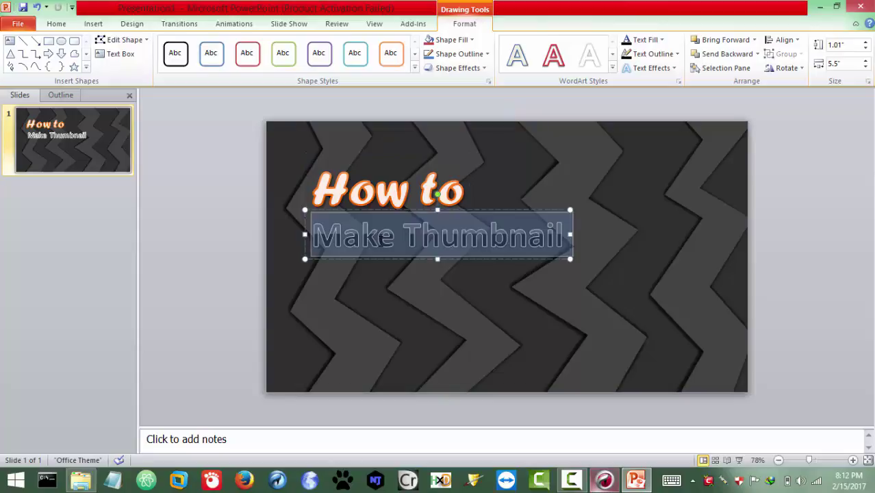
{"action": "key", "text": "ctrl+shift+period"}
{"action": "key", "text": "ctrl+shift+period"}
{"action": "key", "text": "ctrl+shift+period"}
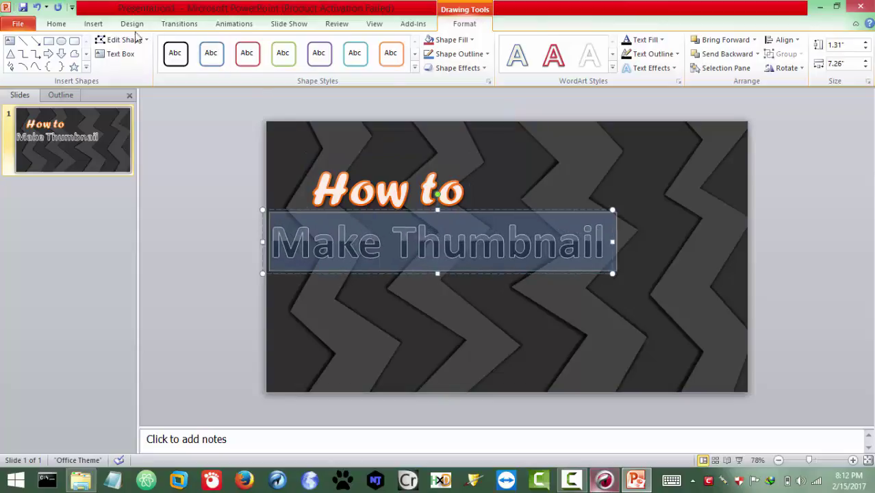
{"action": "left_click", "coordinate": [93, 24]}
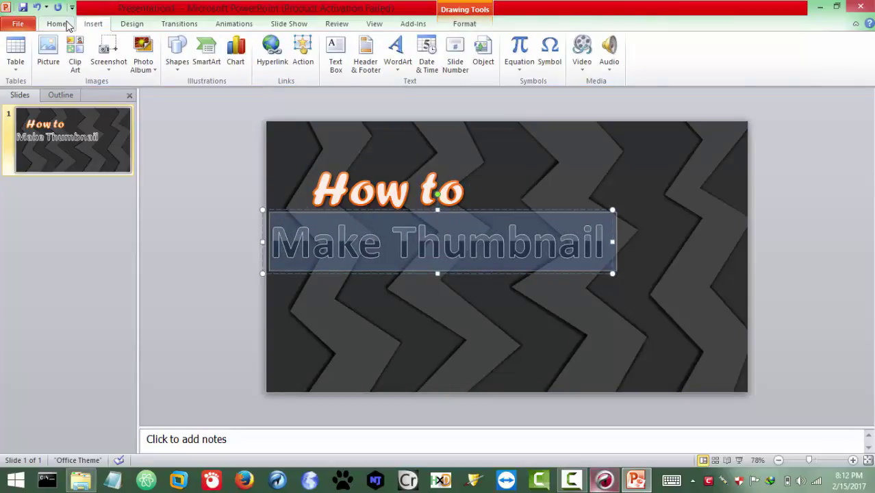
{"action": "left_click", "coordinate": [57, 24]}
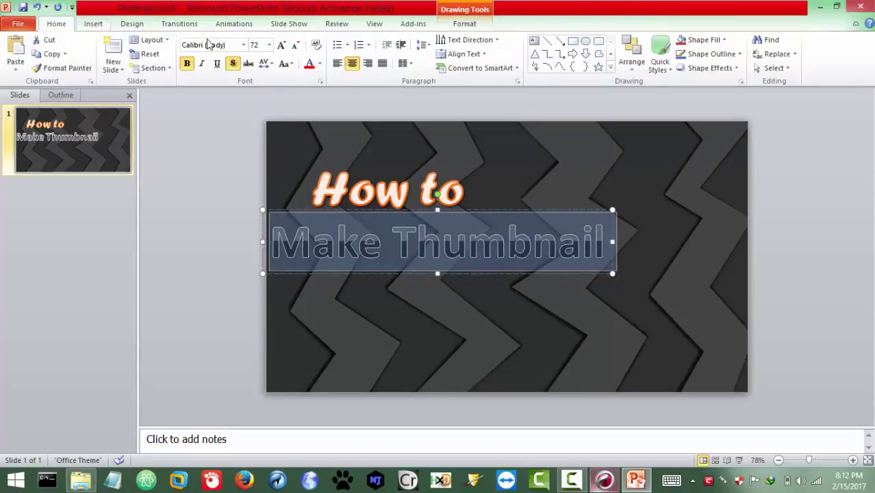
Set 'Make Thumbnail' in Bodoni MT Black and centre it beneath 'How to'
{"action": "left_click", "coordinate": [243, 47]}
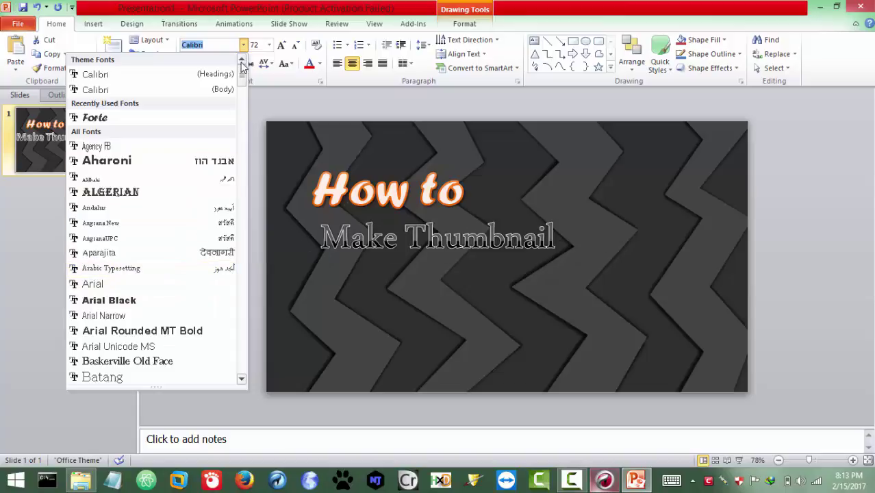
{"action": "scroll", "coordinate": [241, 98], "scroll_direction": "down", "scroll_amount": 8}
{"action": "scroll", "coordinate": [240, 97], "scroll_direction": "down", "scroll_amount": 1}
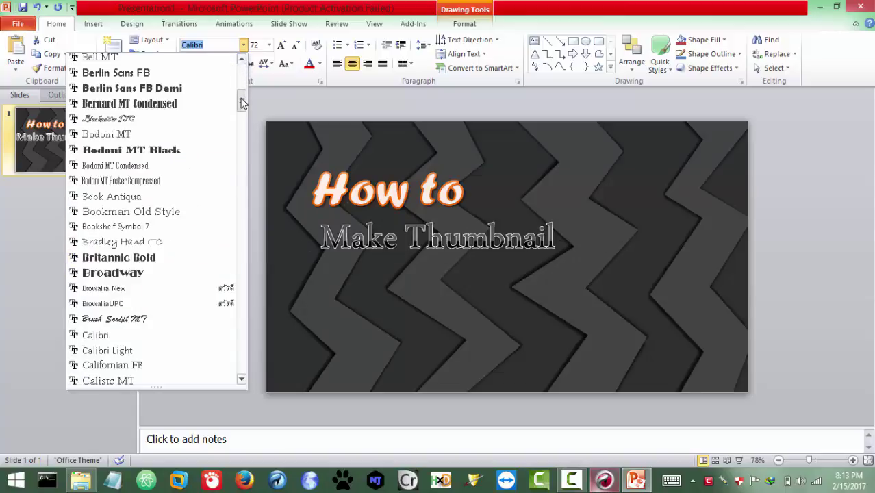
{"action": "left_click", "coordinate": [163, 154]}
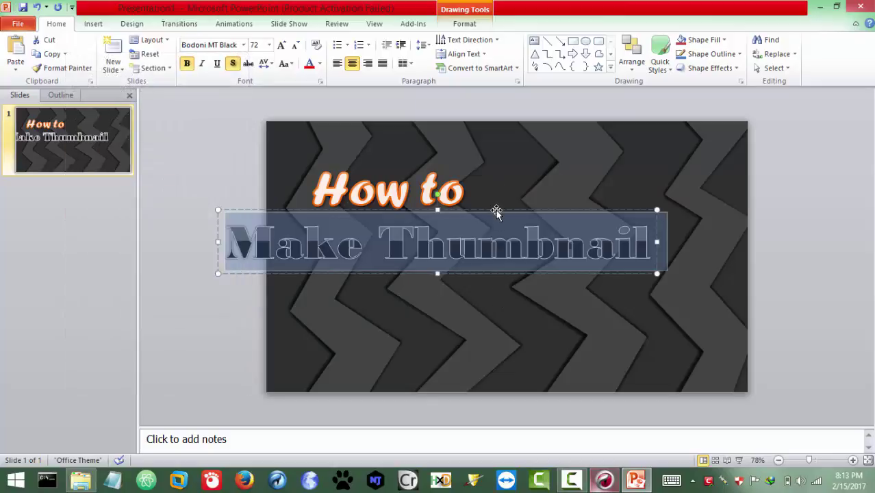
{"action": "mouse_move", "coordinate": [497, 207]}
{"action": "left_mouse_down"}
{"action": "mouse_move", "coordinate": [563, 198]}
{"action": "mouse_move", "coordinate": [554, 203]}
{"action": "left_mouse_up"}
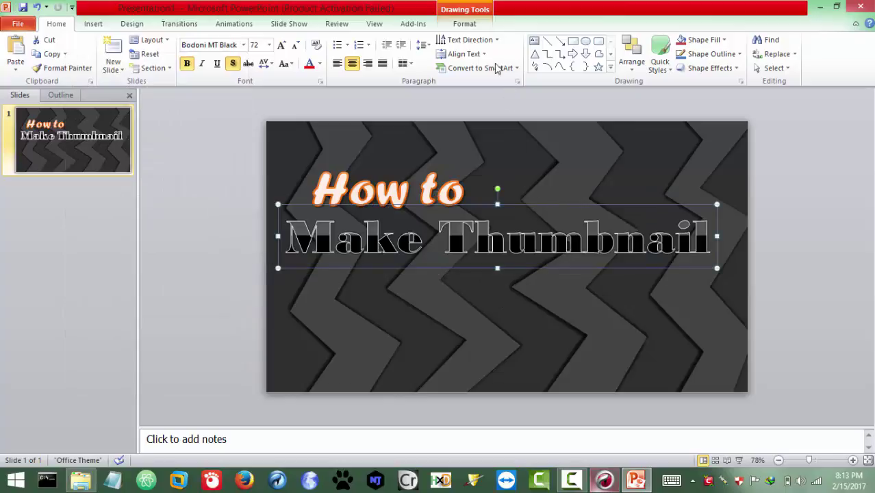
{"action": "left_click", "coordinate": [464, 23]}
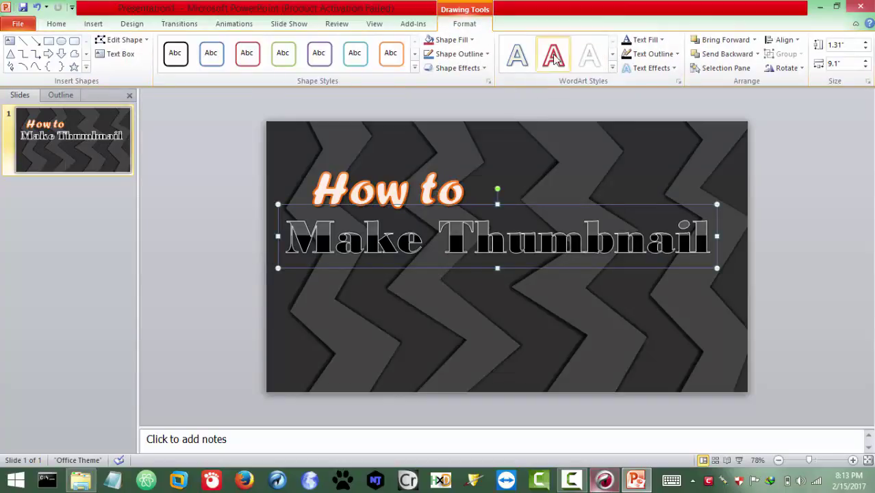
Try the blue gradient WordArt style on the title, then restore its black outlined look
{"action": "left_click", "coordinate": [613, 70]}
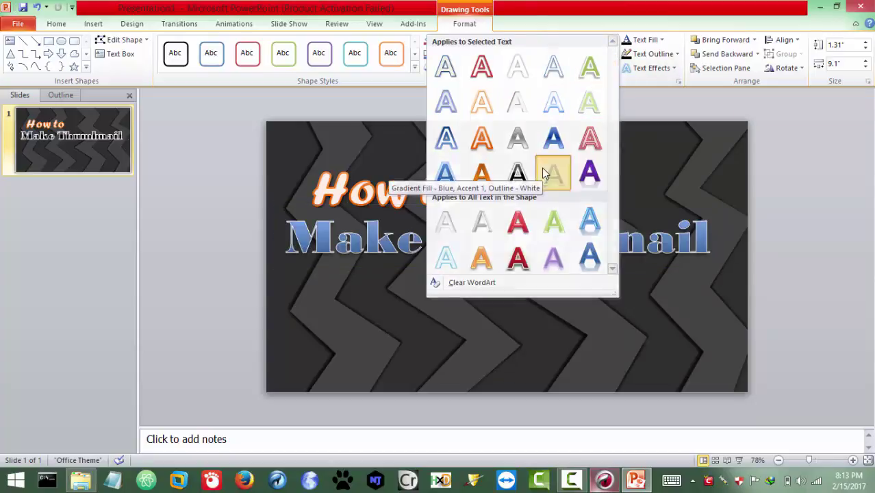
{"action": "left_click", "coordinate": [552, 174]}
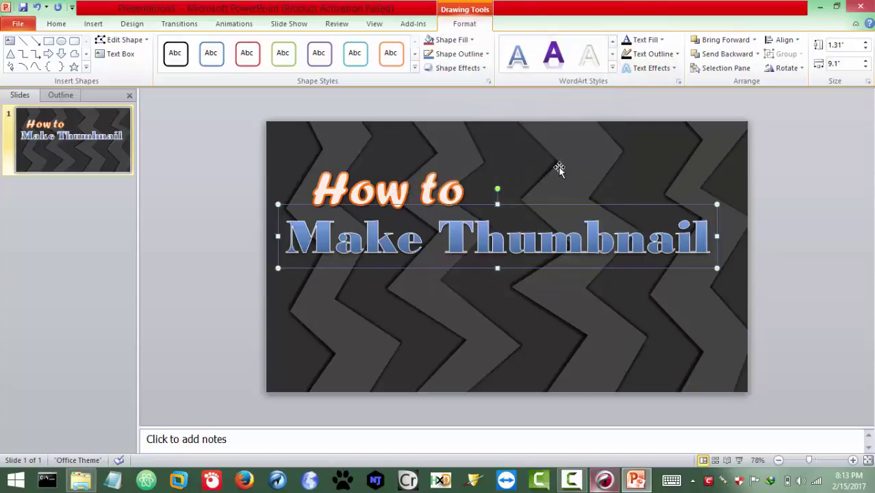
{"action": "left_click", "coordinate": [613, 68]}
{"action": "left_click", "coordinate": [520, 181]}
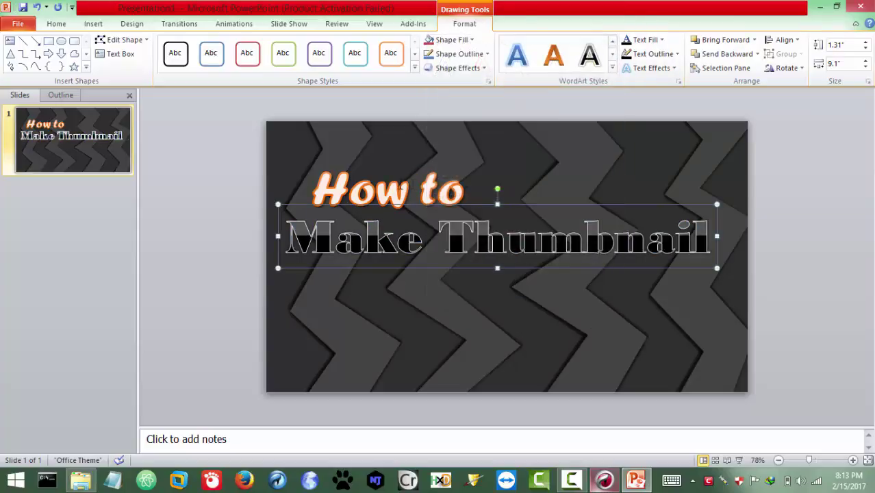
Drag the 'How to' text box right so it is centred above 'Make Thumbnail'
{"action": "left_click", "coordinate": [404, 187]}
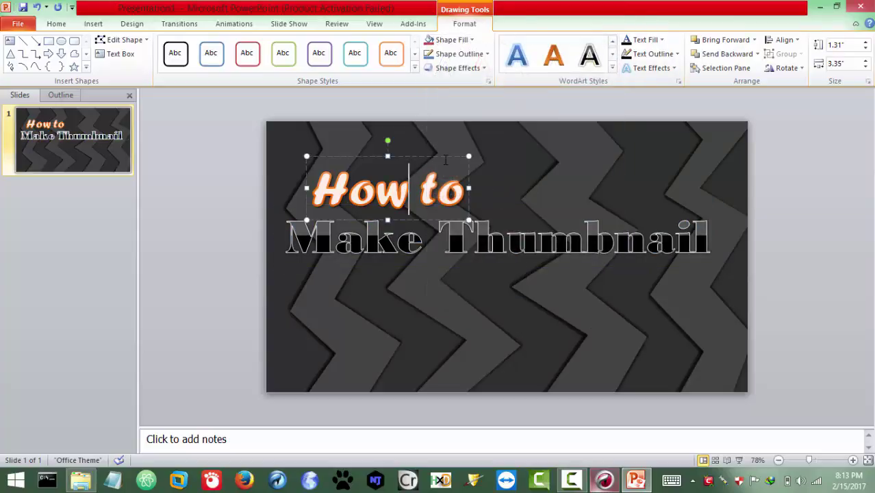
{"action": "left_click_drag", "start_coordinate": [444, 158], "coordinate": [495, 158]}
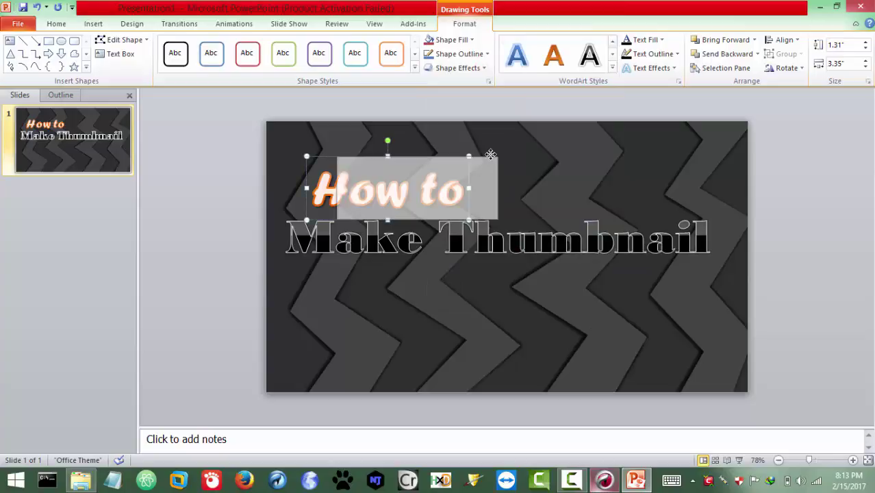
{"action": "left_click", "coordinate": [441, 279]}
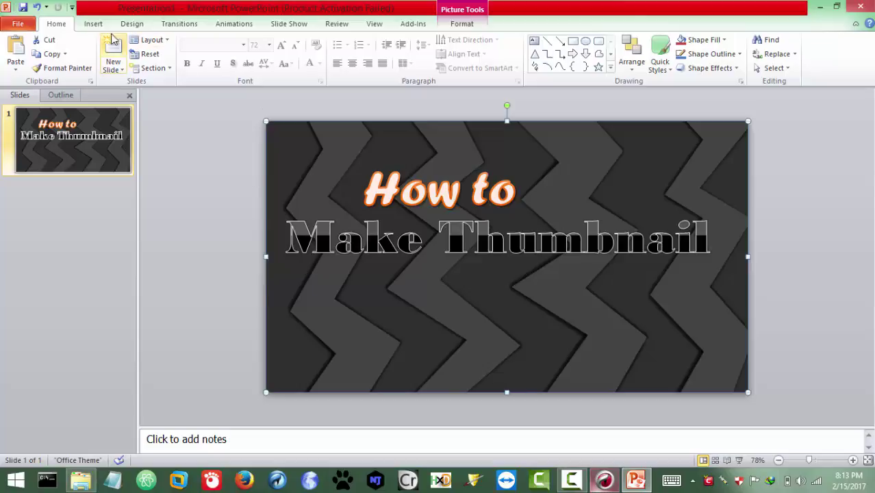
{"action": "left_click", "coordinate": [93, 24]}
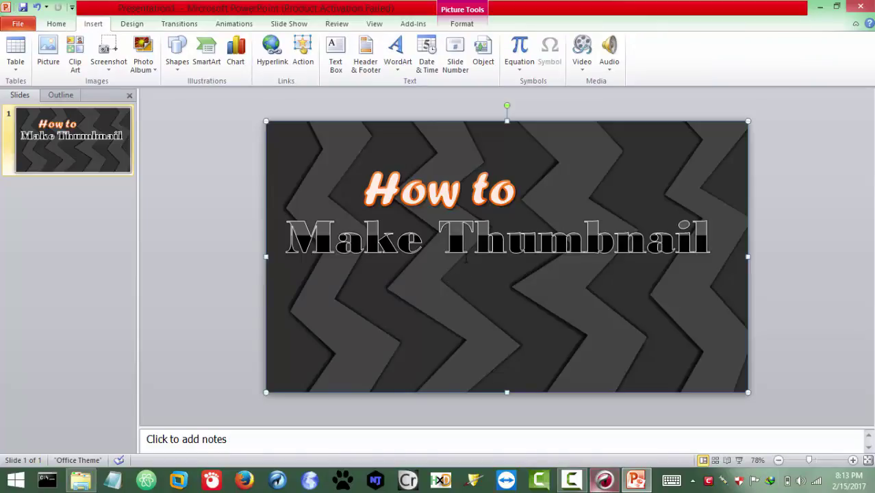
{"action": "left_click", "coordinate": [440, 236]}
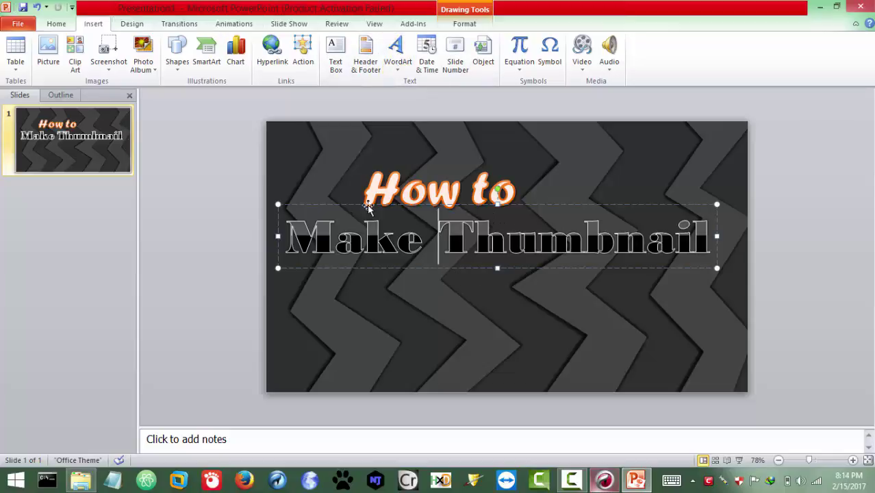
Apply an Oblique 3-D rotation preset to the 'Make Thumbnail' box
{"action": "left_click", "coordinate": [460, 24]}
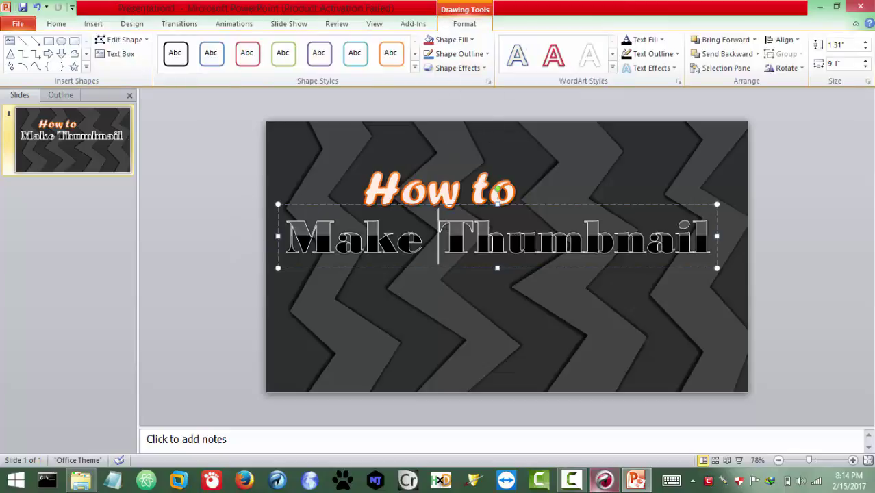
{"action": "left_click", "coordinate": [469, 69]}
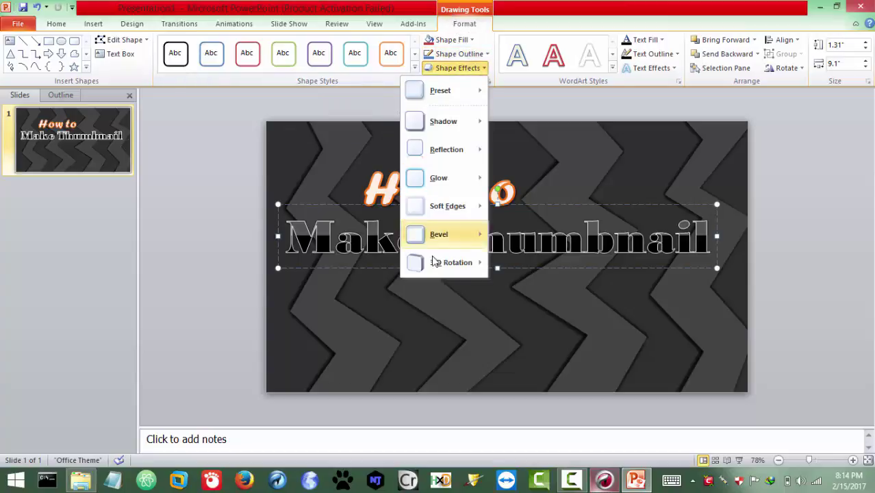
{"action": "mouse_move", "coordinate": [429, 265]}
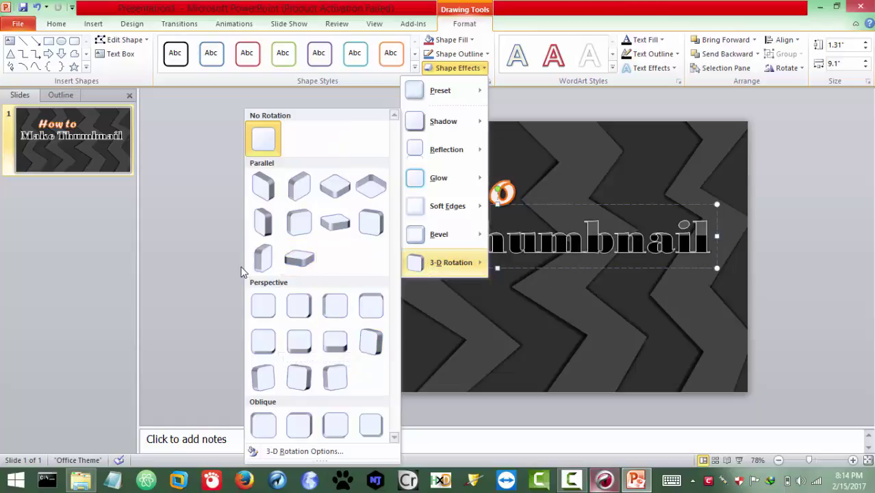
{"action": "left_click", "coordinate": [306, 424]}
Select the 'How to' text box and switch to the Chrome browser
{"action": "left_click", "coordinate": [502, 337]}
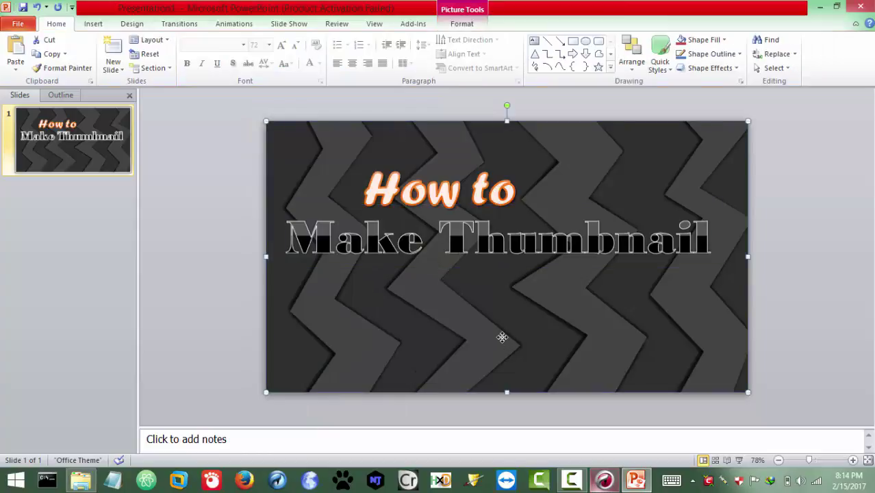
{"action": "double_click", "coordinate": [461, 191]}
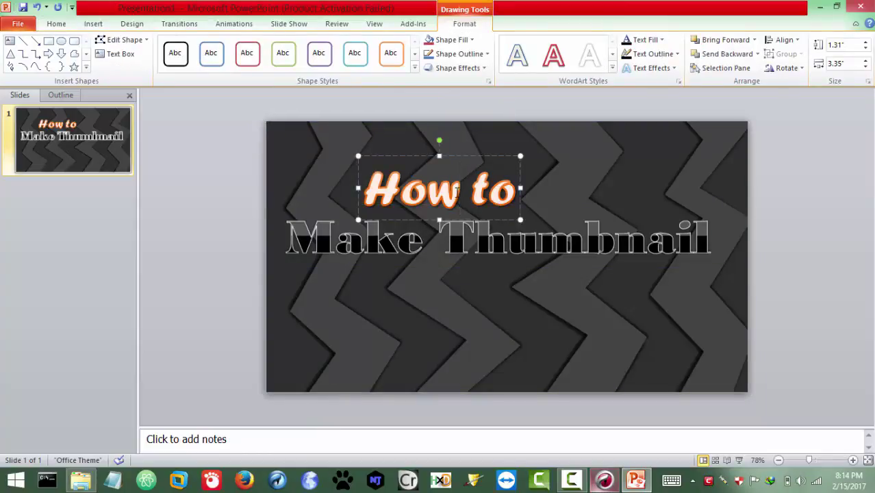
{"action": "left_click", "coordinate": [603, 484]}
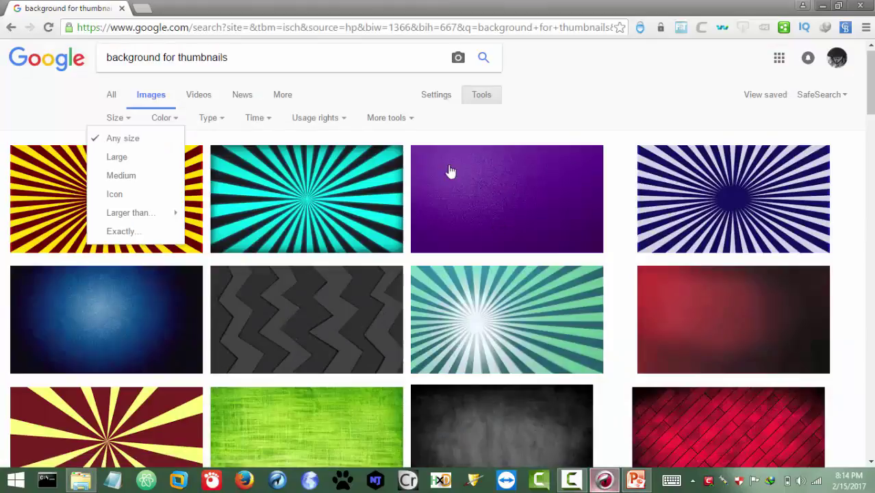
Go to cooltext.com and open the Fun logo style in a new tab
{"action": "left_click", "coordinate": [143, 26]}
{"action": "type", "text": "coolte"}
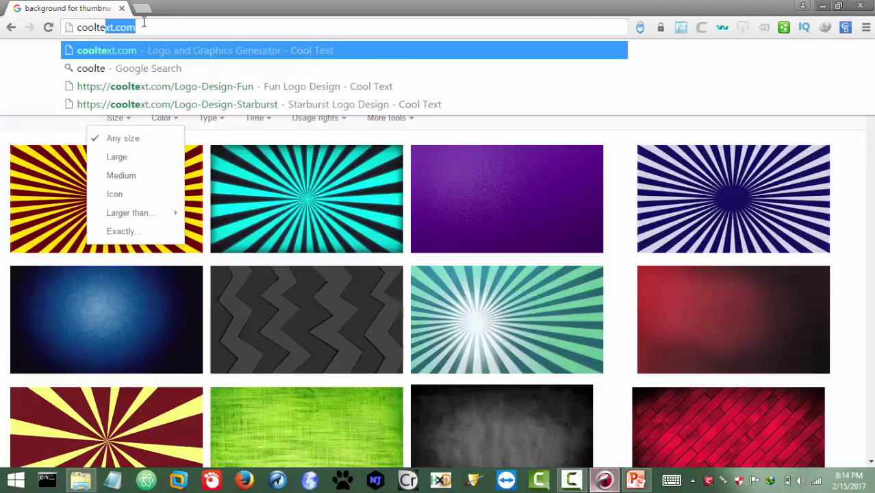
{"action": "type", "text": "xt.c"}
{"action": "key", "text": "Return"}
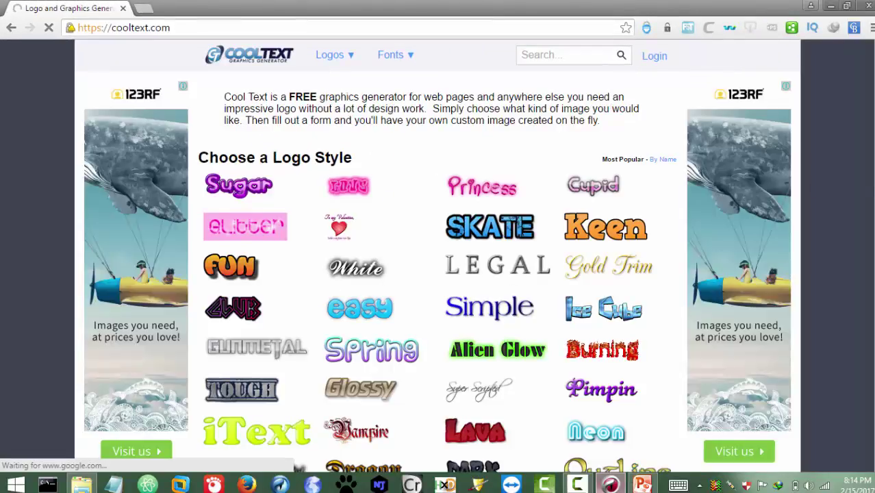
{"action": "scroll", "coordinate": [438, 260], "scroll_direction": "down", "scroll_amount": 1}
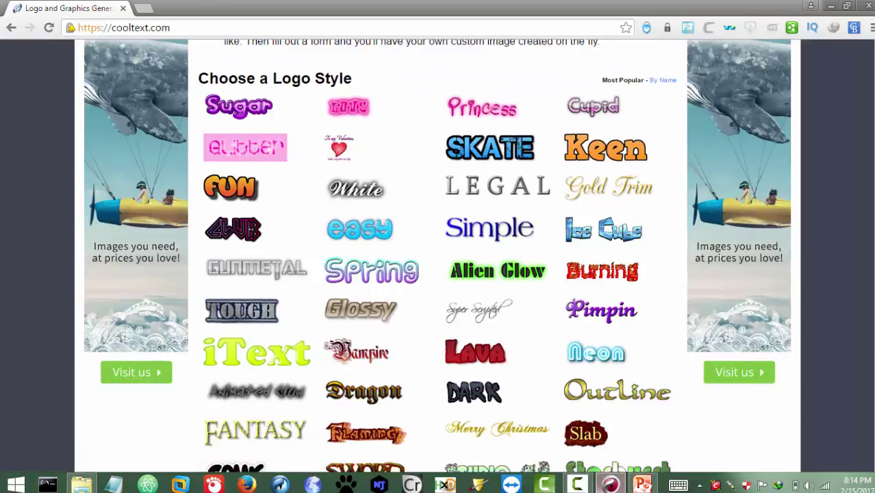
{"action": "mouse_move", "coordinate": [353, 239]}
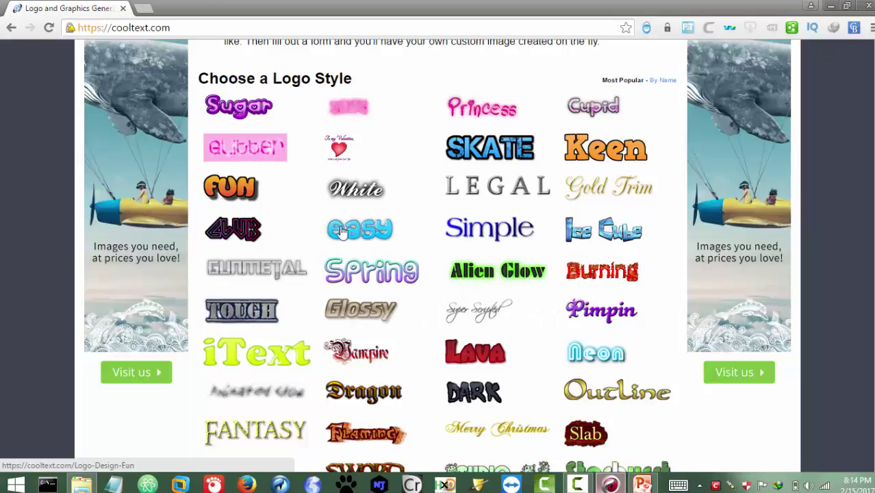
{"action": "right_click", "coordinate": [237, 194]}
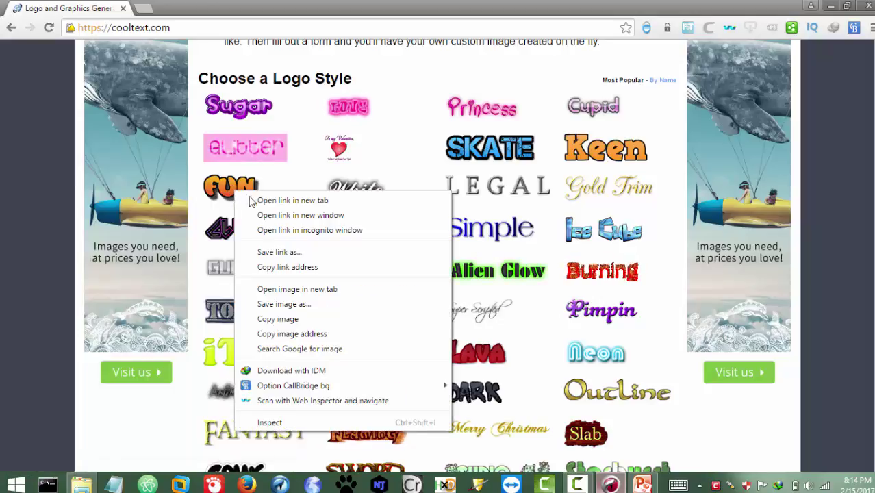
{"action": "left_click", "coordinate": [255, 200]}
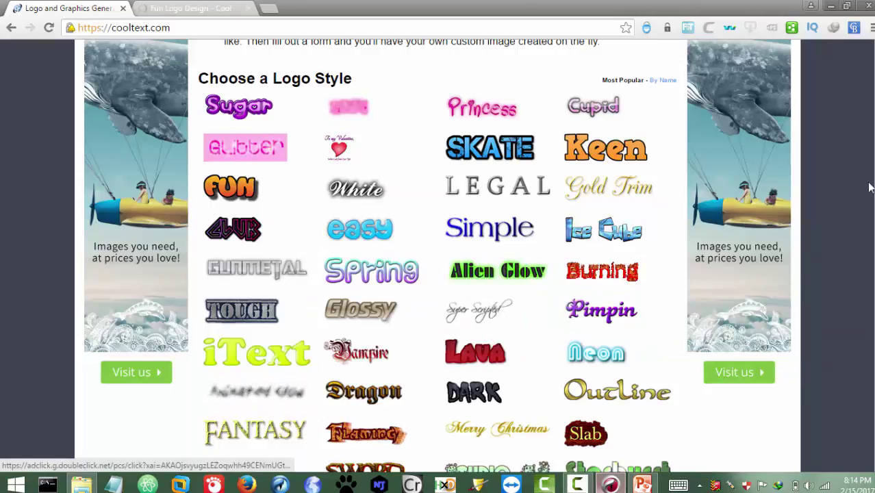
Open the Starburst logo style in a new tab and scroll back up the gallery
{"action": "scroll", "coordinate": [868, 187], "scroll_direction": "down", "scroll_amount": 3}
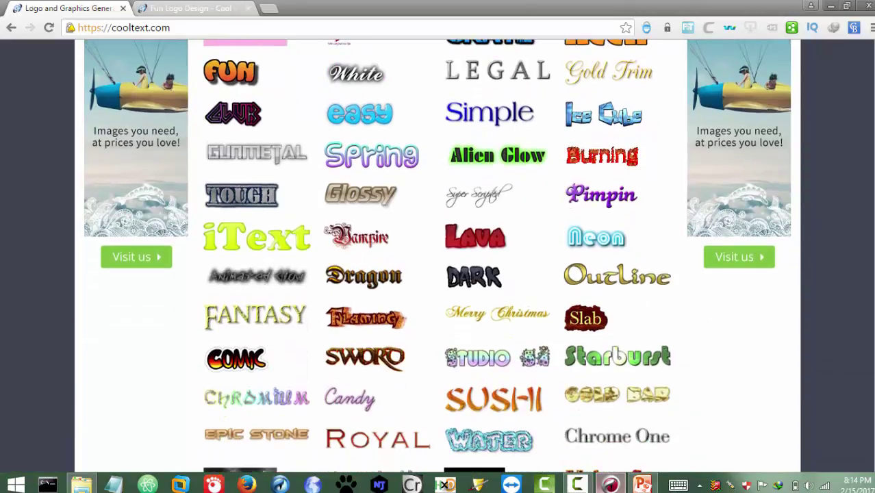
{"action": "mouse_move", "coordinate": [612, 356]}
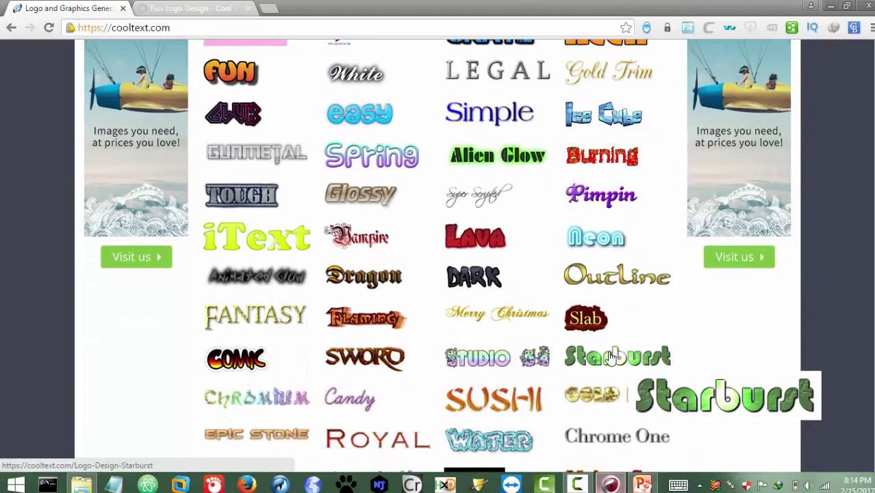
{"action": "right_click", "coordinate": [609, 111]}
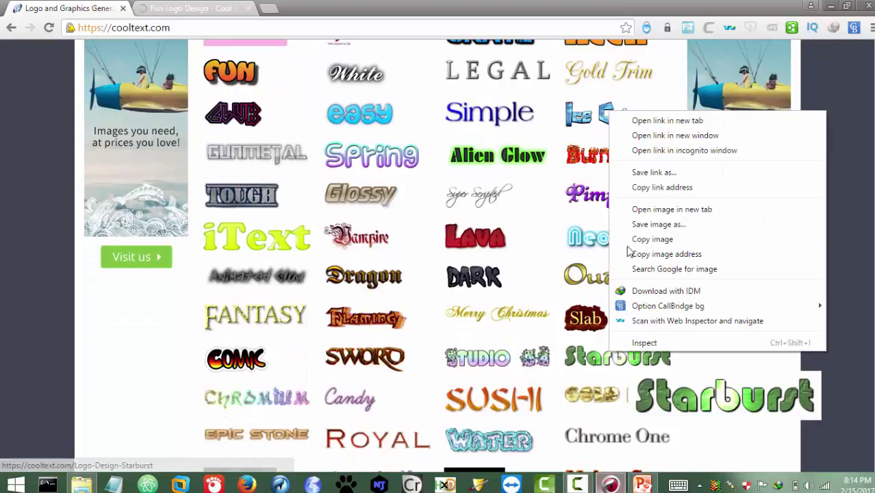
{"action": "left_click", "coordinate": [628, 124]}
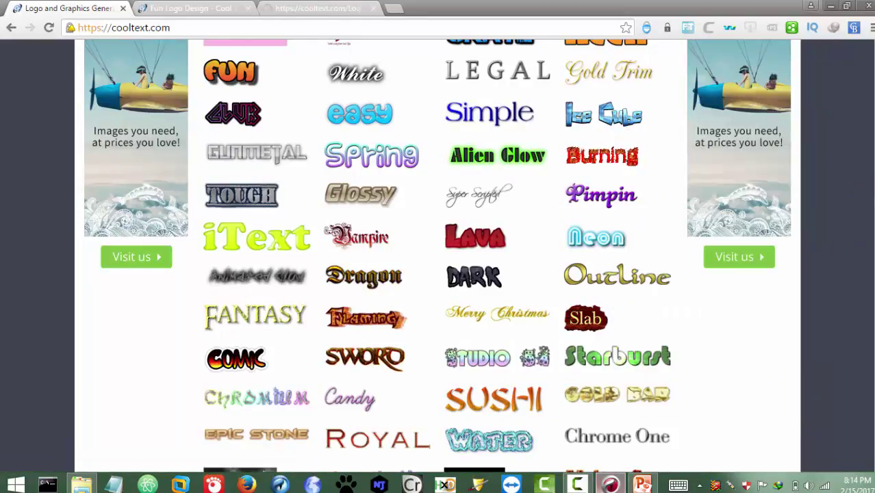
{"action": "scroll", "coordinate": [437, 253], "scroll_direction": "down", "scroll_amount": 1}
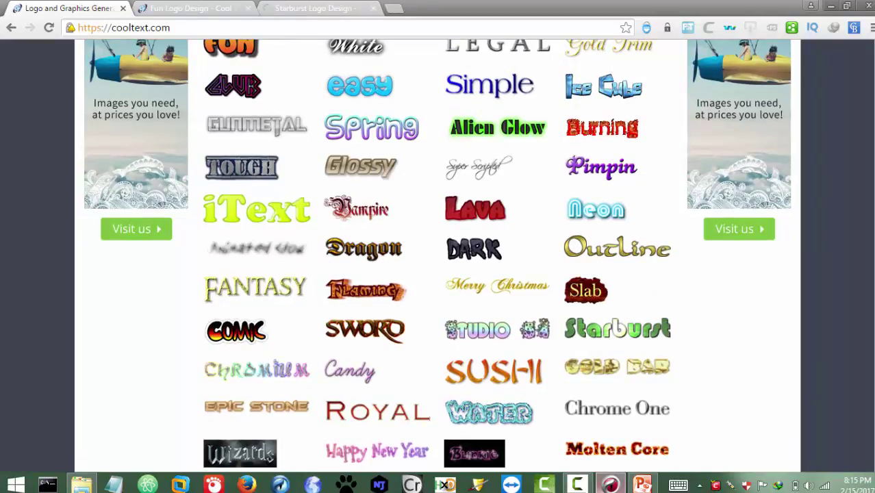
{"action": "scroll", "coordinate": [869, 224], "scroll_direction": "down", "scroll_amount": 3}
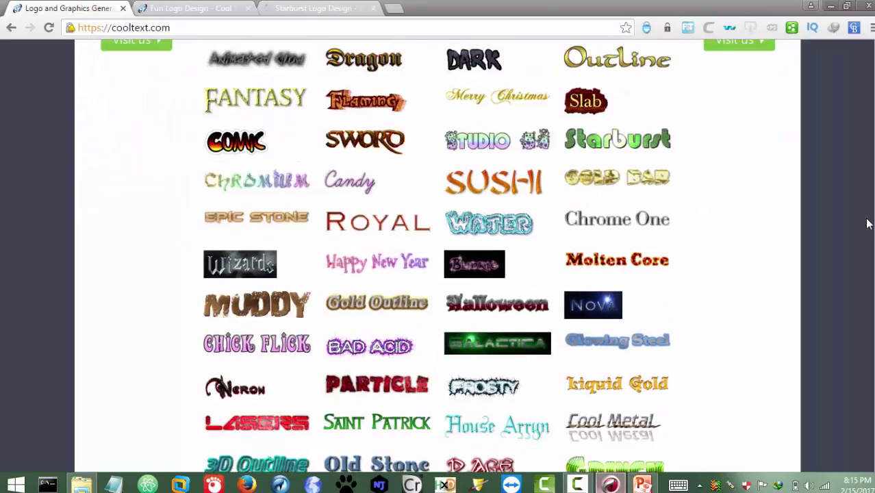
{"action": "scroll", "coordinate": [858, 250], "scroll_direction": "down", "scroll_amount": 2}
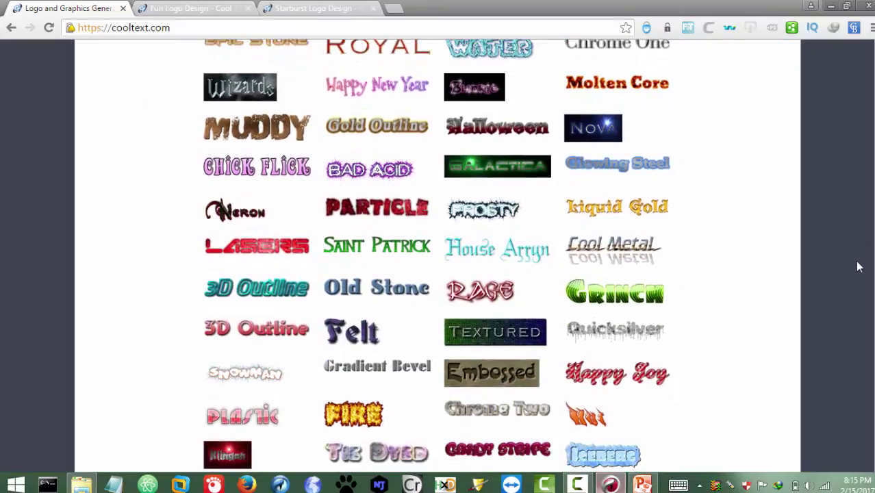
{"action": "scroll", "coordinate": [859, 251], "scroll_direction": "up", "scroll_amount": 1}
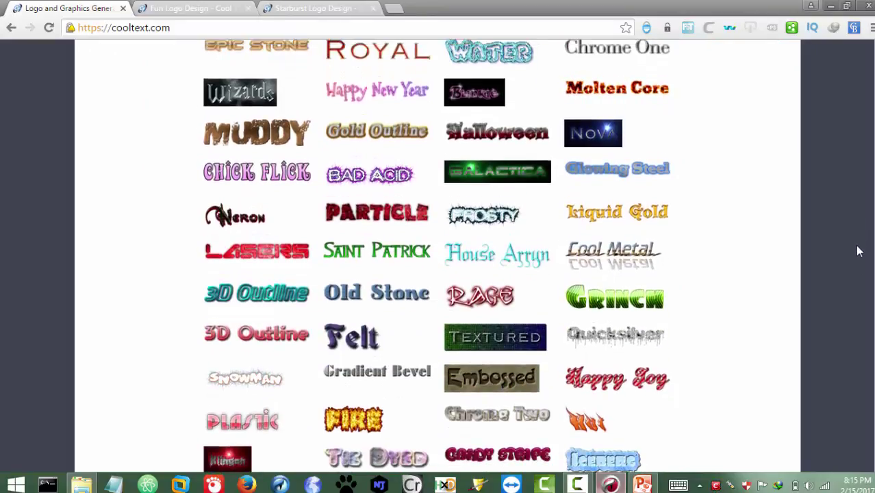
{"action": "scroll", "coordinate": [855, 233], "scroll_direction": "up", "scroll_amount": 1}
{"action": "scroll", "coordinate": [856, 192], "scroll_direction": "up", "scroll_amount": 2}
{"action": "scroll", "coordinate": [855, 164], "scroll_direction": "up", "scroll_amount": 2}
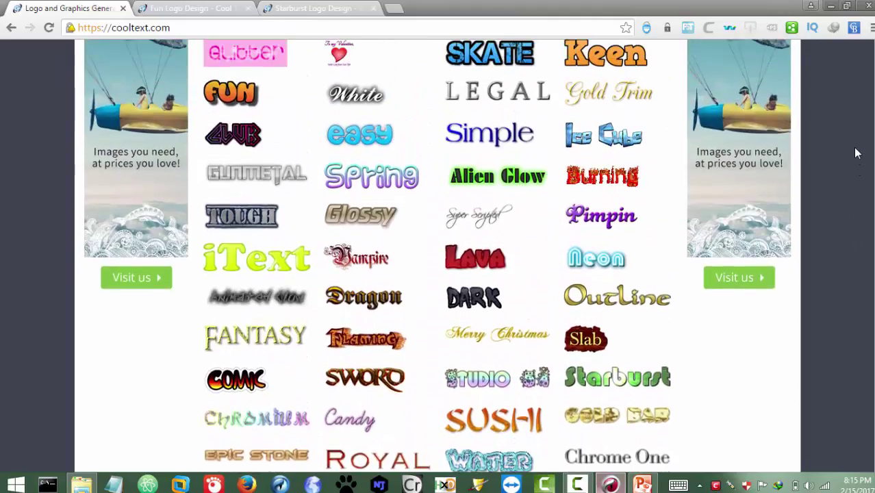
{"action": "scroll", "coordinate": [855, 144], "scroll_direction": "up", "scroll_amount": 2}
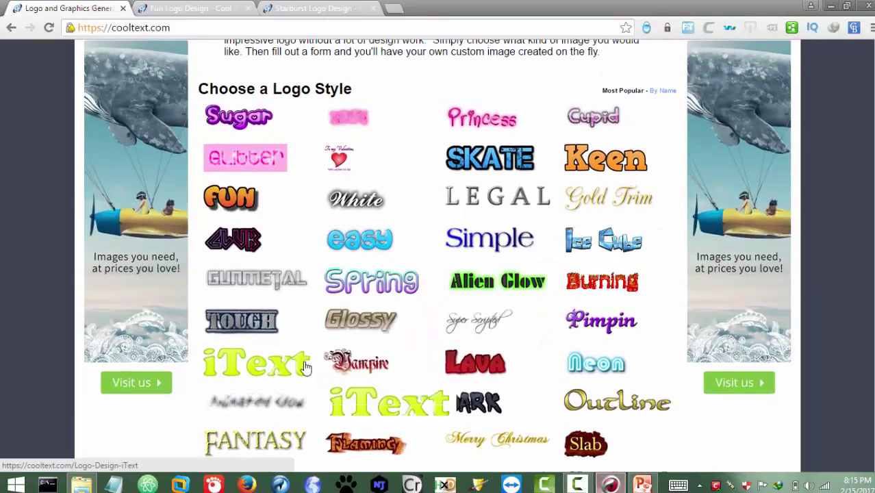
Open the iText style, then enter 'How to' for Fun and 'Make Thumbnail' for Starburst
{"action": "left_click", "coordinate": [256, 369]}
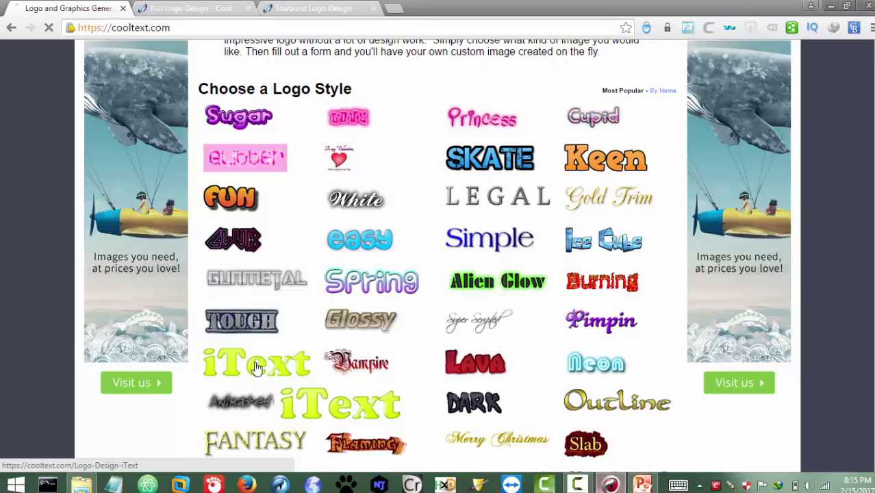
{"action": "left_click", "coordinate": [194, 8]}
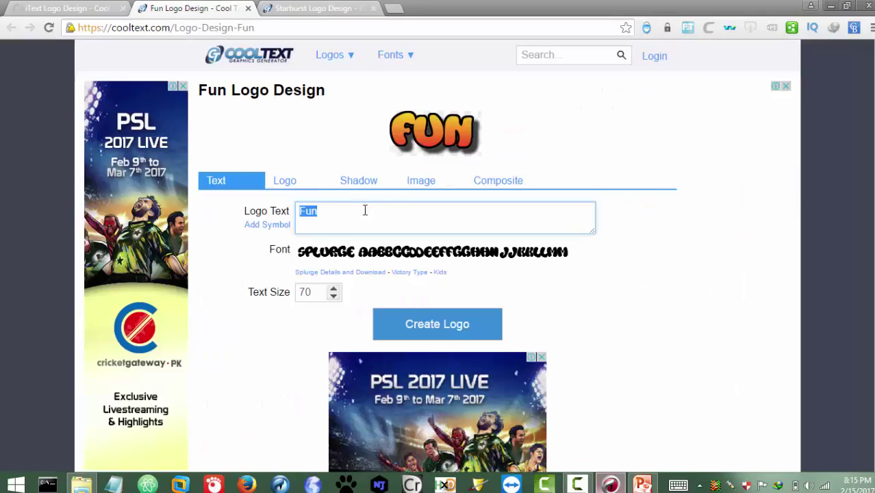
{"action": "type", "text": "How to"}
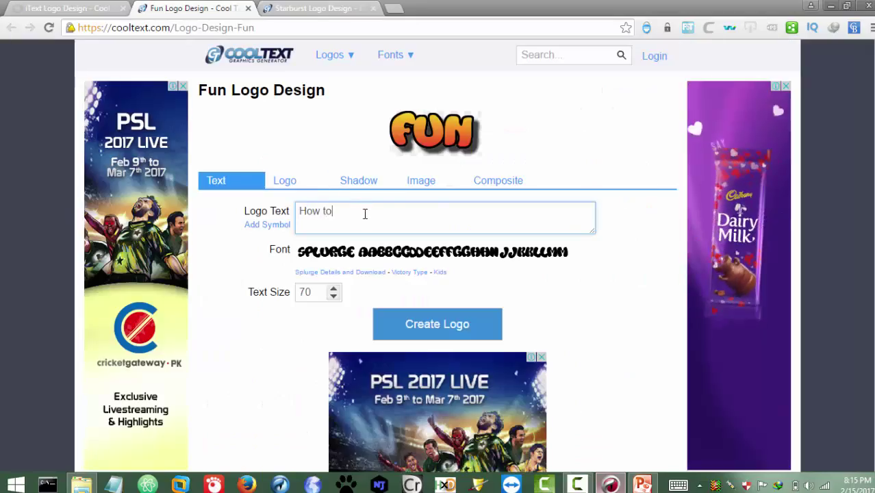
{"action": "left_click", "coordinate": [296, 5]}
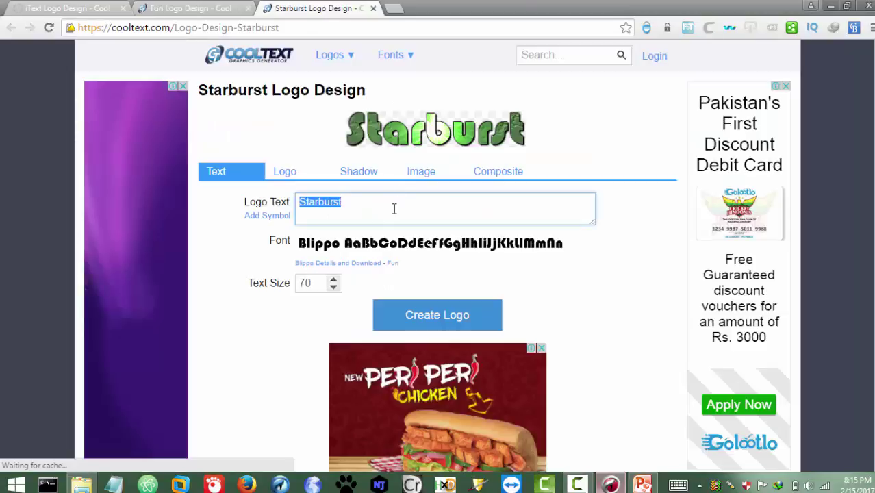
{"action": "type", "text": "MakeThub"}
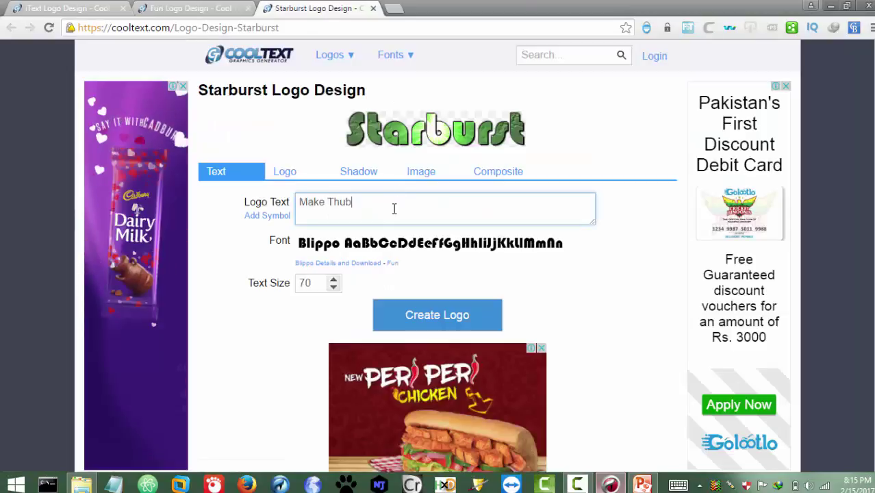
{"action": "key", "text": "BackSpace"}
{"action": "type", "text": "mbnail"}
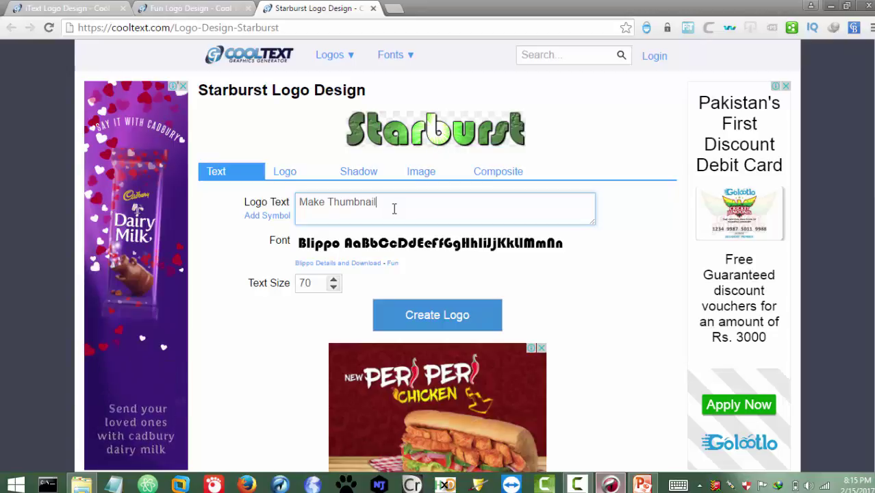
After checking the PowerPoint slide, type 'Videos' as the iText logo text
{"action": "left_click", "coordinate": [645, 483]}
{"action": "left_click", "coordinate": [645, 484]}
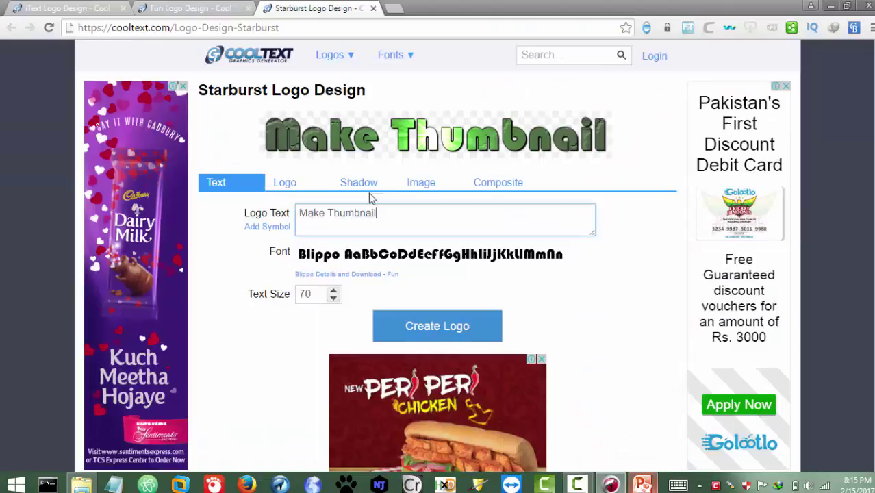
{"action": "left_click", "coordinate": [173, 6]}
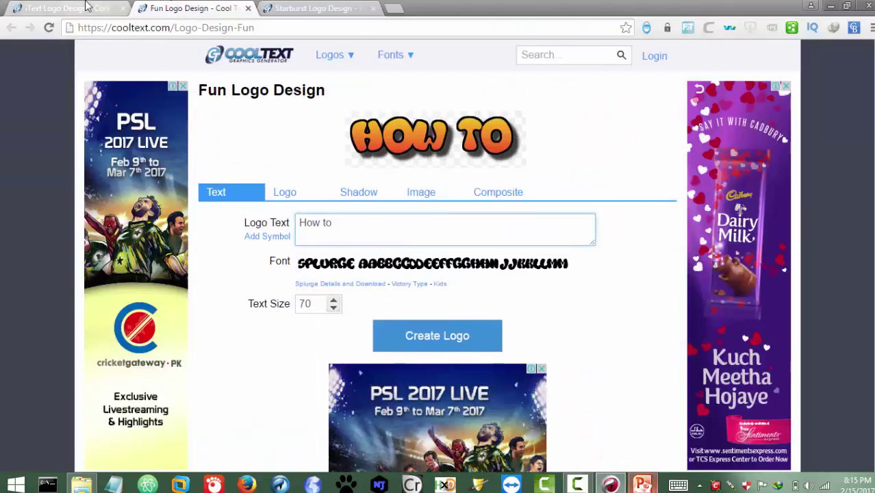
{"action": "left_click", "coordinate": [86, 7]}
{"action": "type", "text": "Videos"}
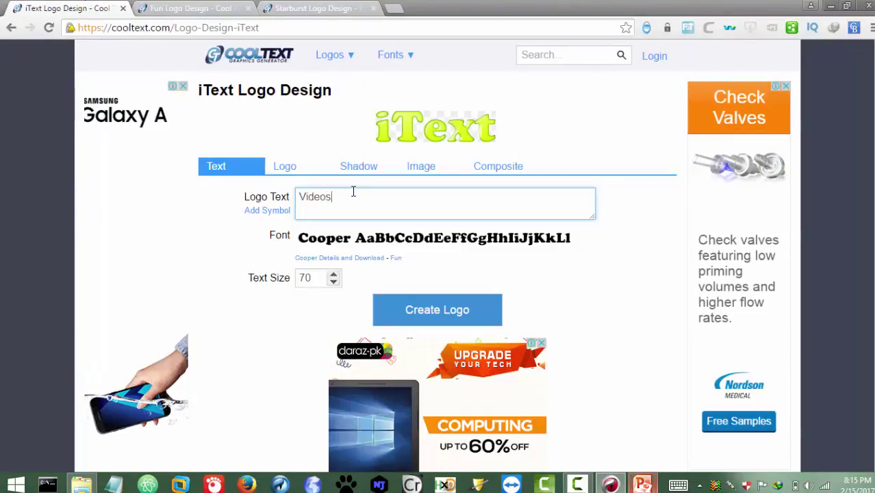
{"action": "left_click", "coordinate": [315, 7]}
{"action": "left_click", "coordinate": [223, 6]}
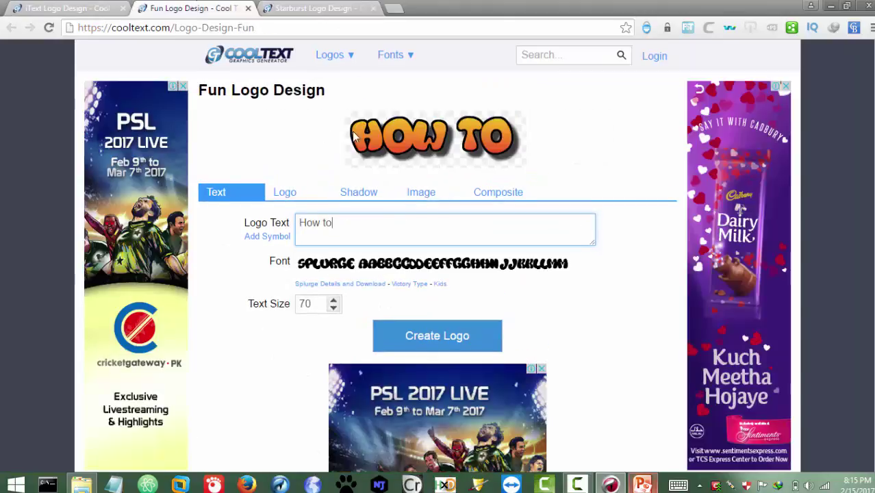
Copy the orange HOW TO logo image from Cool Text and paste it onto the slide
{"action": "right_click", "coordinate": [388, 138]}
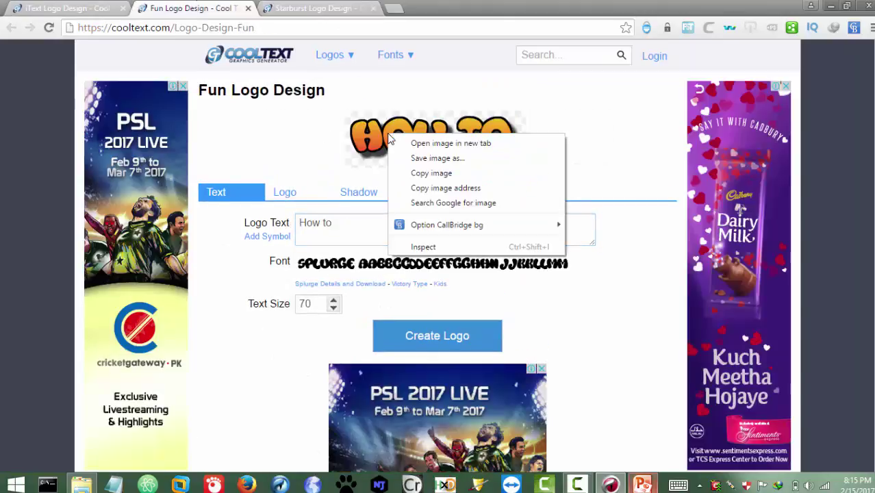
{"action": "left_click", "coordinate": [432, 172]}
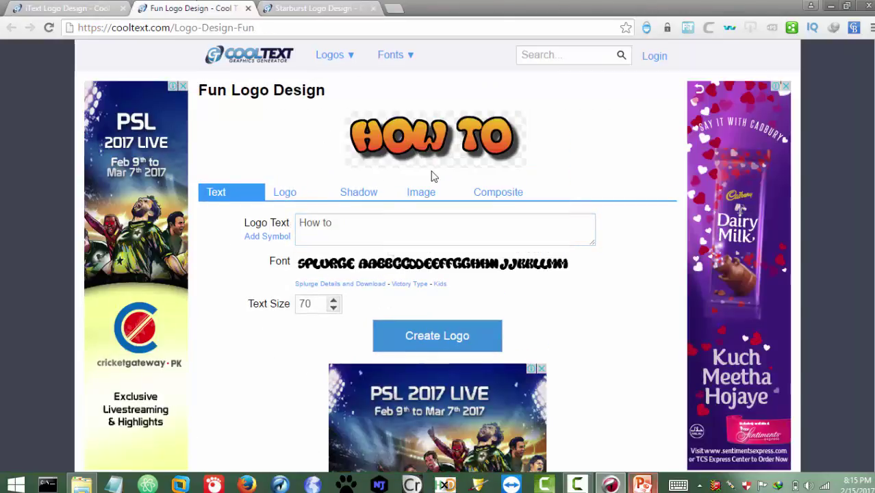
{"action": "left_click", "coordinate": [643, 484]}
{"action": "left_click", "coordinate": [732, 157]}
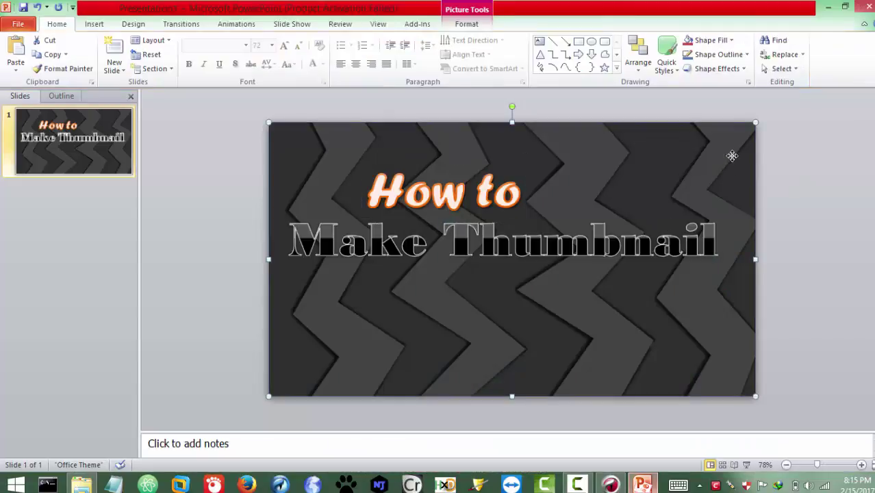
{"action": "key", "text": "ctrl+v"}
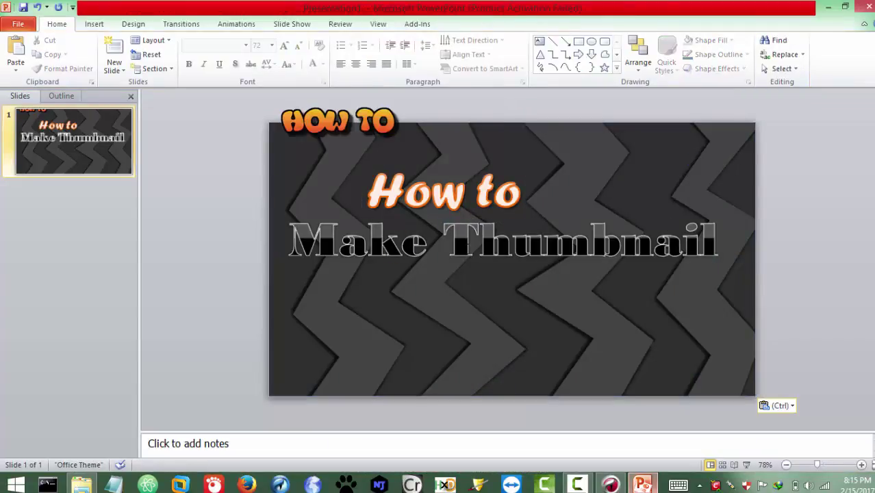
Delete the plain 'Make Thumbnail' and 'How to' text boxes, keeping the background picture
{"action": "left_click", "coordinate": [479, 239]}
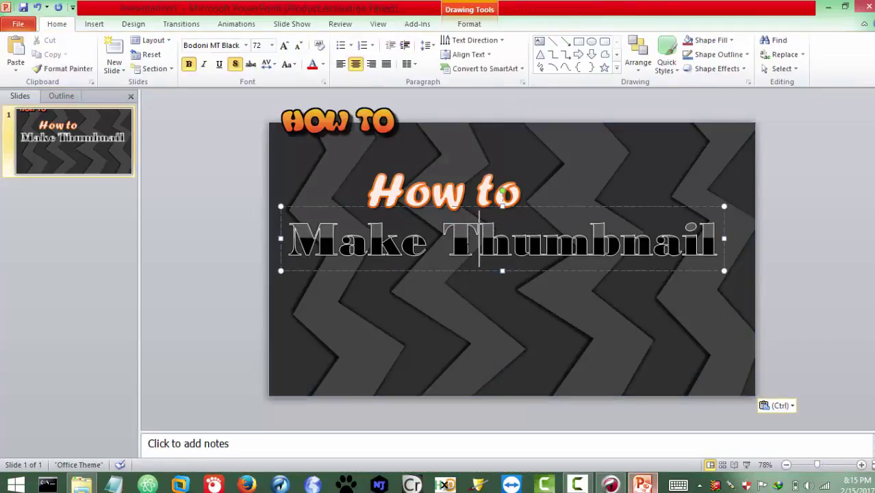
{"action": "left_click", "coordinate": [501, 207]}
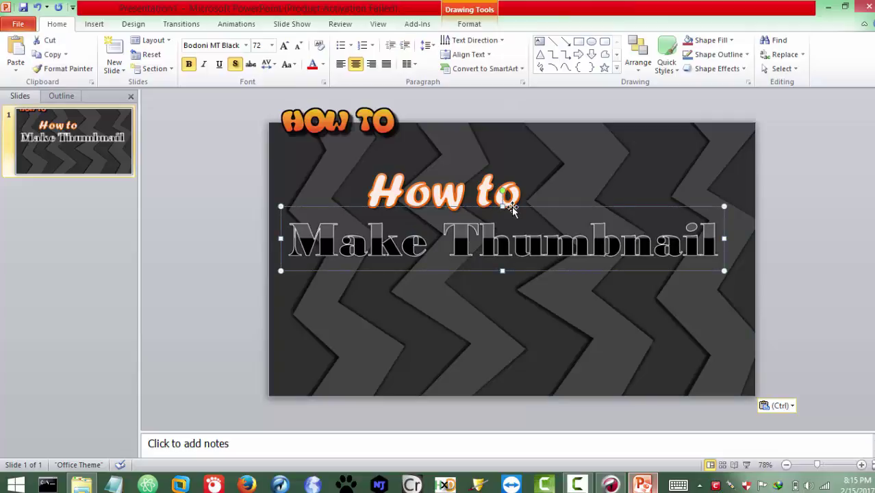
{"action": "key", "text": "Delete"}
{"action": "left_click", "coordinate": [495, 174]}
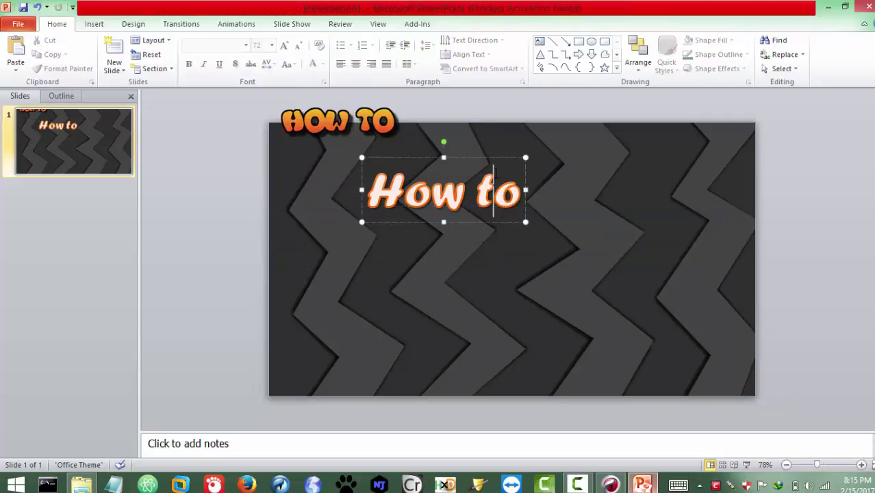
{"action": "left_click", "coordinate": [466, 155]}
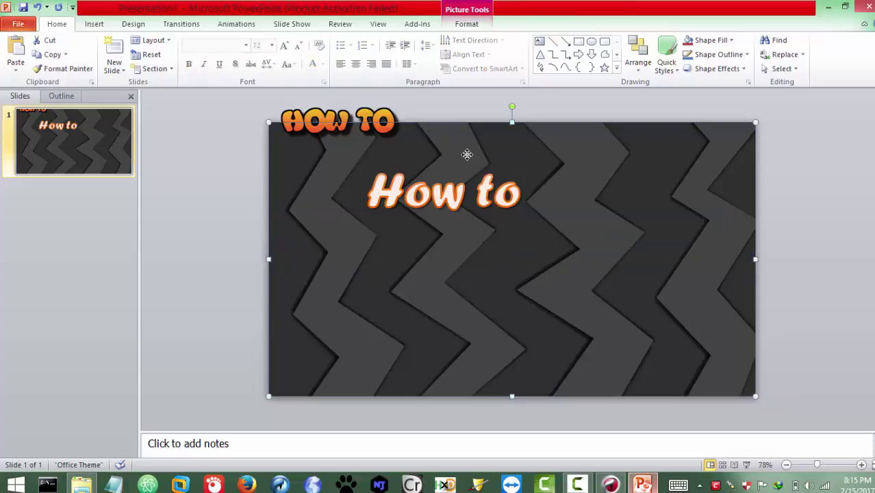
{"action": "key", "text": "Delete"}
{"action": "key", "text": "ctrl+z"}
{"action": "left_click", "coordinate": [474, 183]}
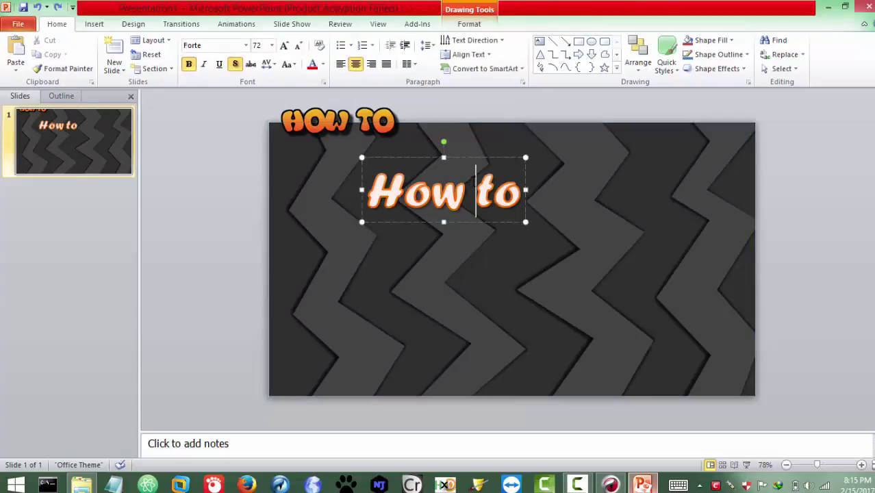
{"action": "left_click", "coordinate": [448, 157]}
{"action": "key", "text": "Delete"}
Resize the HOW TO picture and position it near the top of the slide
{"action": "left_click_drag", "start_coordinate": [344, 122], "coordinate": [435, 195]}
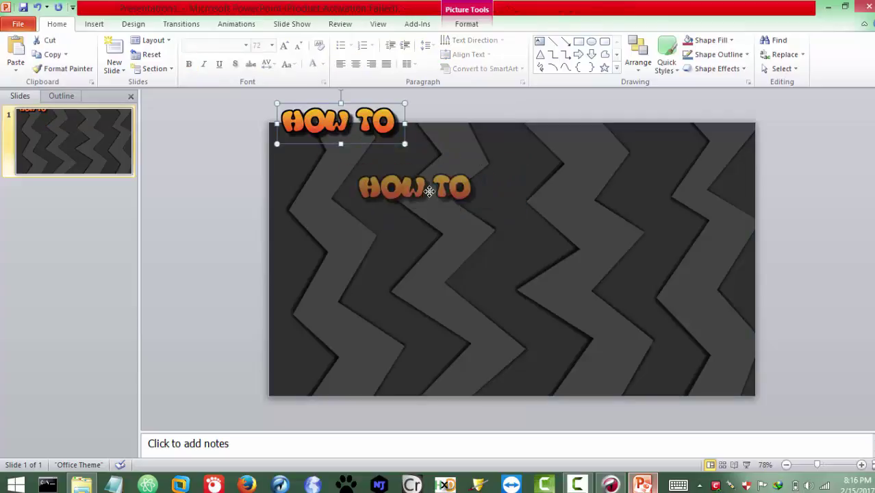
{"action": "left_click_drag", "start_coordinate": [493, 215], "coordinate": [700, 278]}
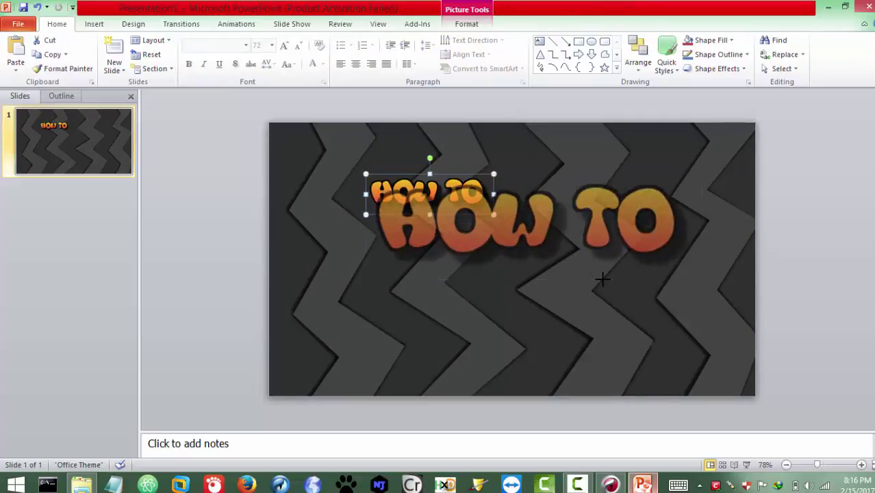
{"action": "left_click_drag", "start_coordinate": [539, 229], "coordinate": [434, 194]}
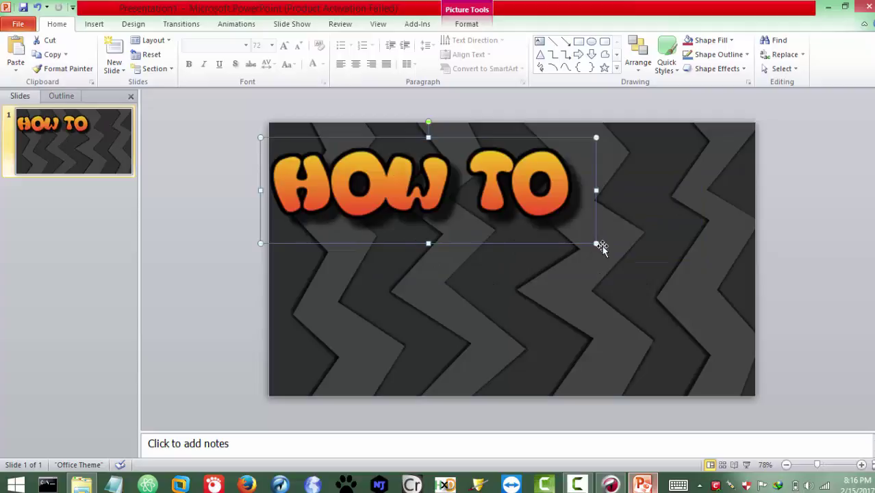
{"action": "left_click_drag", "start_coordinate": [596, 243], "coordinate": [467, 203]}
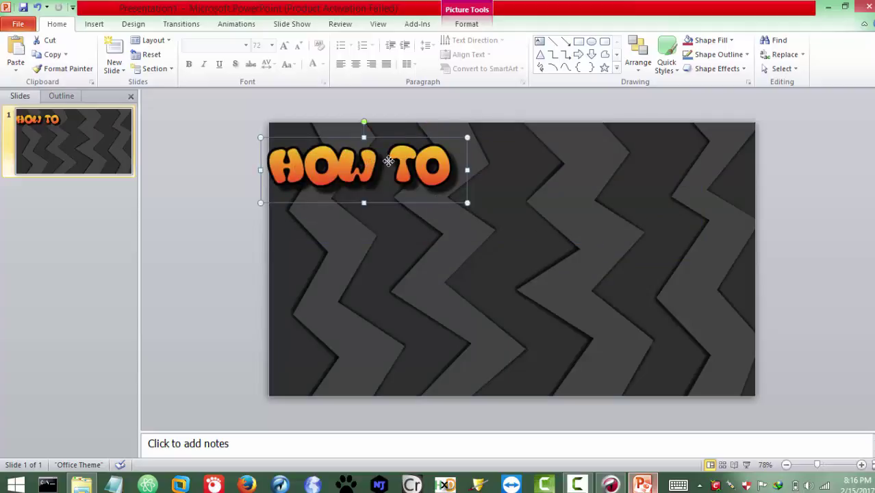
{"action": "left_click_drag", "start_coordinate": [388, 161], "coordinate": [433, 161]}
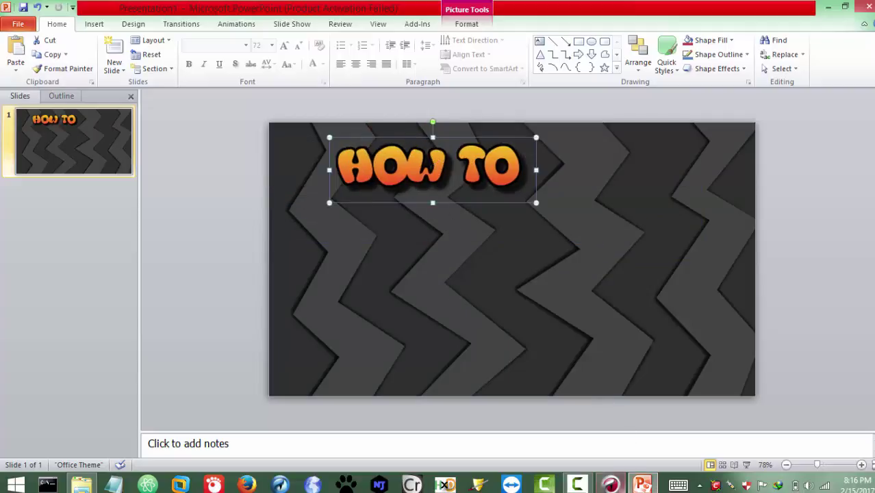
Copy the green Make Thumbnail logo image from Cool Text and paste it onto the slide
{"action": "left_click", "coordinate": [618, 486]}
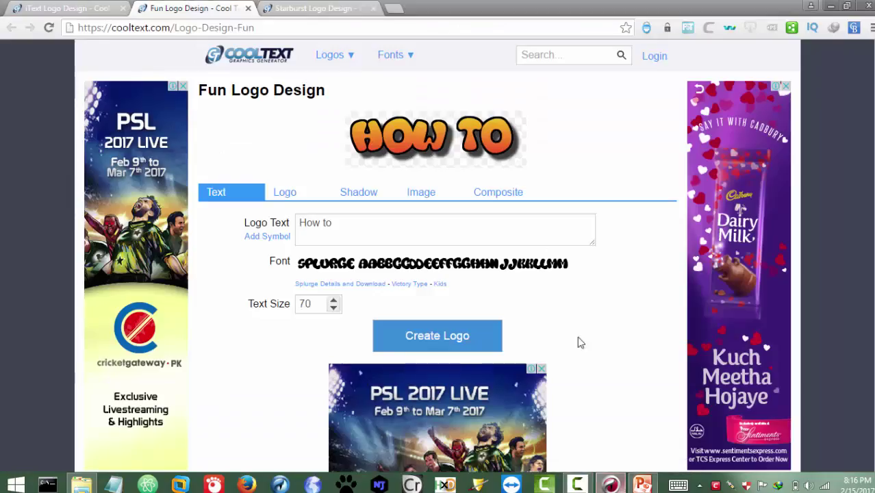
{"action": "left_click", "coordinate": [275, 6]}
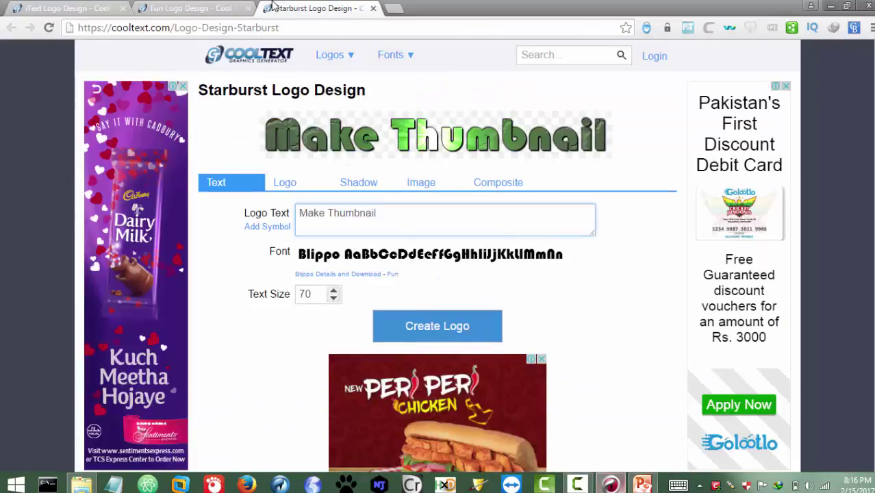
{"action": "right_click", "coordinate": [401, 142]}
{"action": "left_click", "coordinate": [439, 180]}
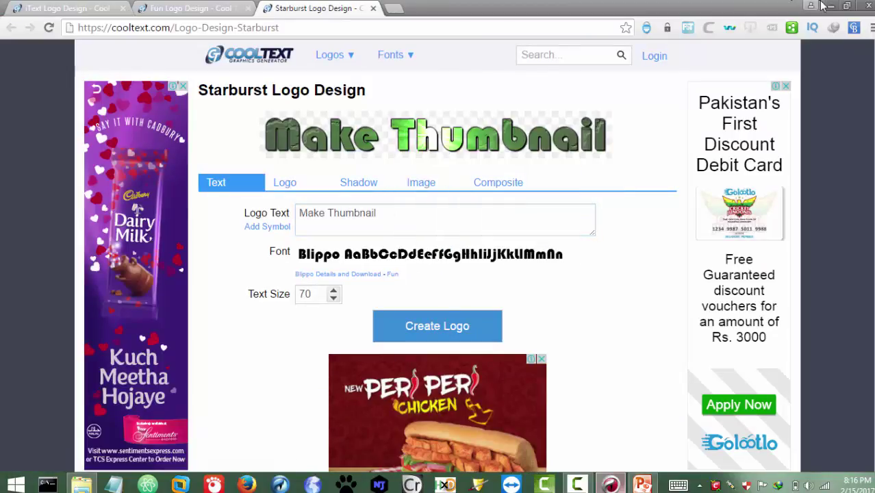
{"action": "left_click", "coordinate": [833, 6]}
{"action": "left_click", "coordinate": [436, 285]}
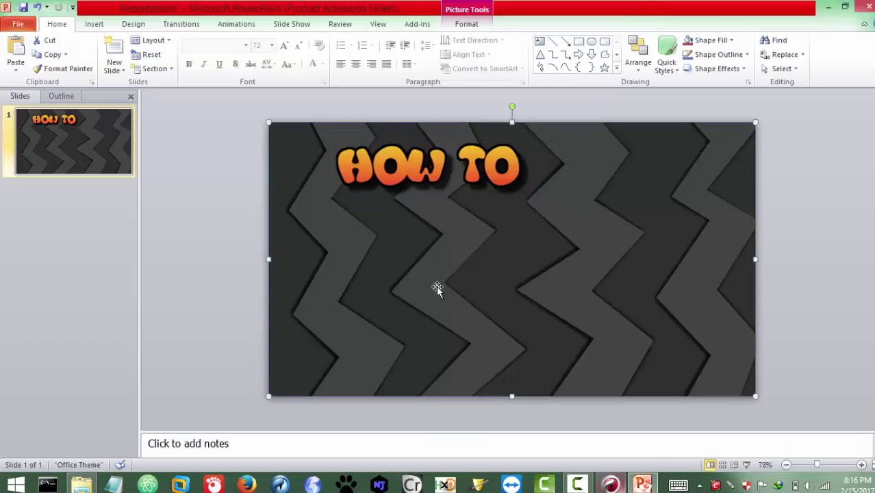
{"action": "key", "text": "Escape"}
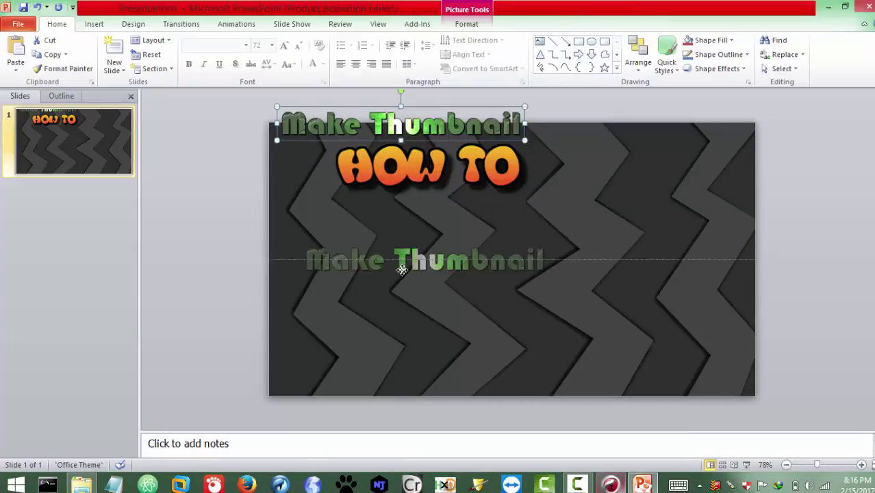
Move Make Thumbnail beneath HOW TO and enlarge it across most of the slide
{"action": "left_click_drag", "start_coordinate": [380, 131], "coordinate": [380, 215]}
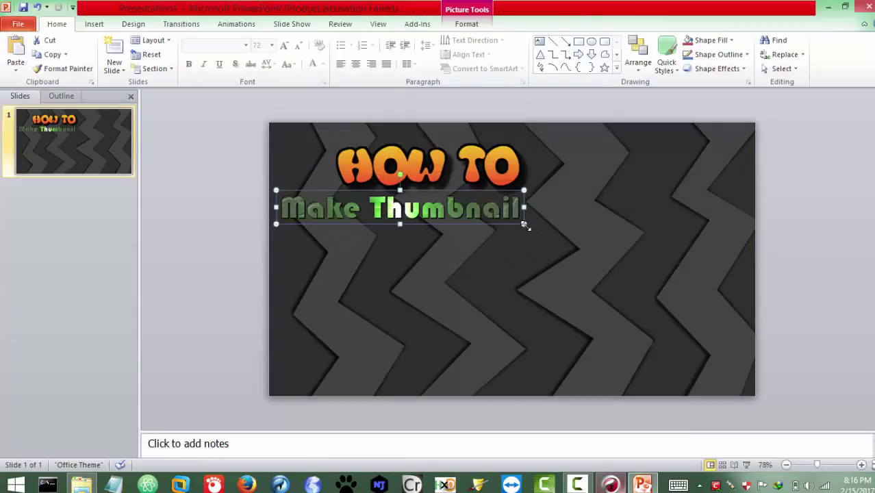
{"action": "left_click_drag", "start_coordinate": [595, 256], "coordinate": [513, 248]}
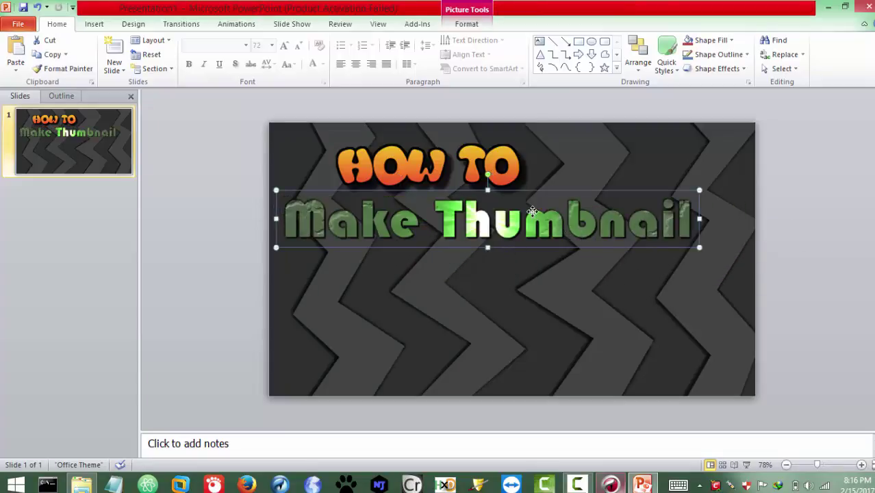
{"action": "left_click", "coordinate": [522, 279]}
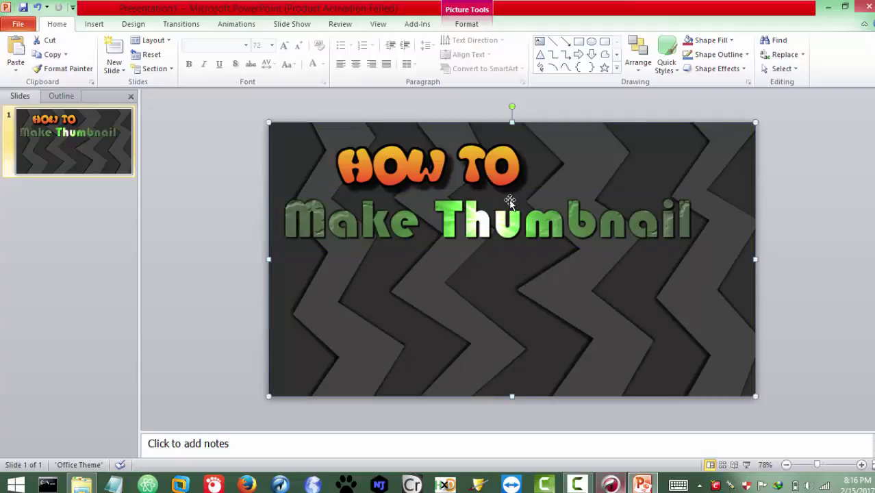
{"action": "left_click", "coordinate": [498, 226]}
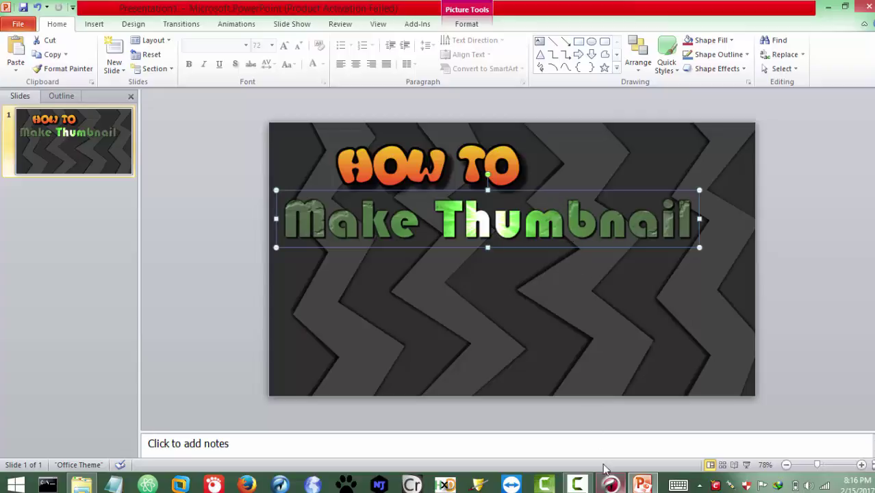
Return to the browser and bring up the Videos logo page
{"action": "left_click", "coordinate": [608, 484]}
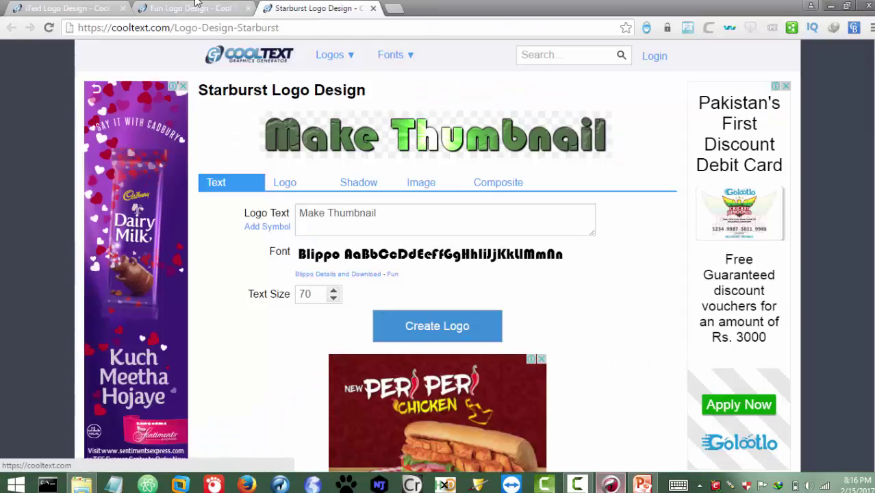
{"action": "left_click", "coordinate": [196, 7]}
{"action": "left_click", "coordinate": [81, 8]}
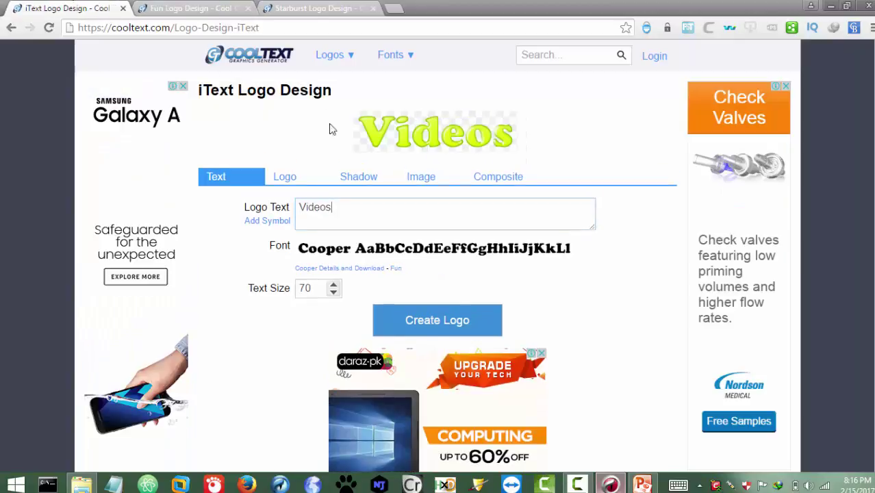
Paste the yellow-green Videos logo from Cool Text below Make Thumbnail, in the slide's lower middle
{"action": "right_click", "coordinate": [387, 129]}
{"action": "left_click", "coordinate": [446, 164]}
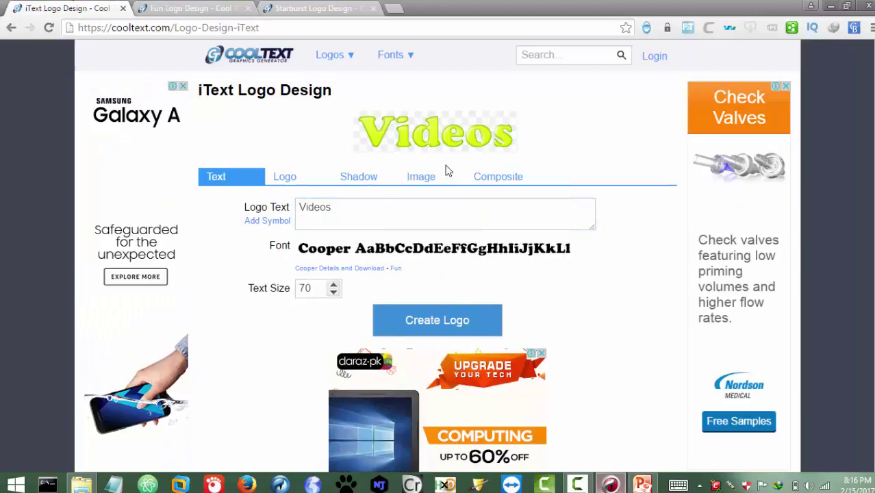
{"action": "left_click", "coordinate": [643, 484]}
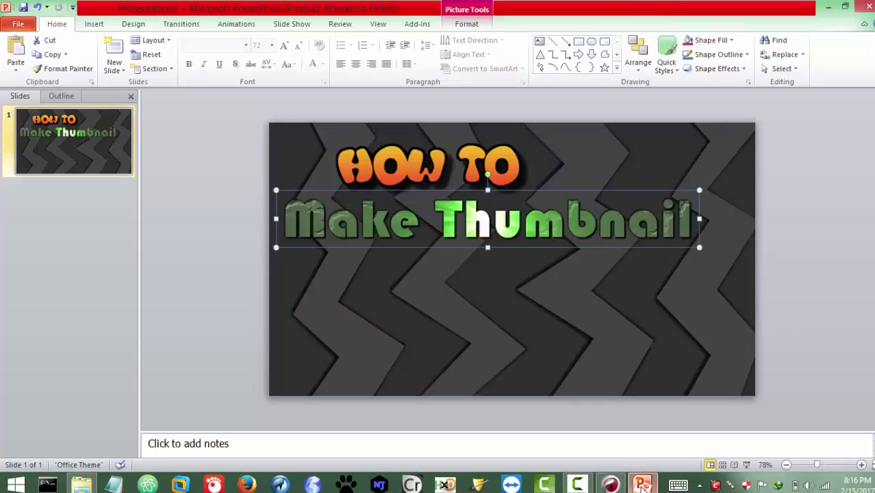
{"action": "left_click", "coordinate": [464, 315]}
{"action": "key", "text": "ctrl+v"}
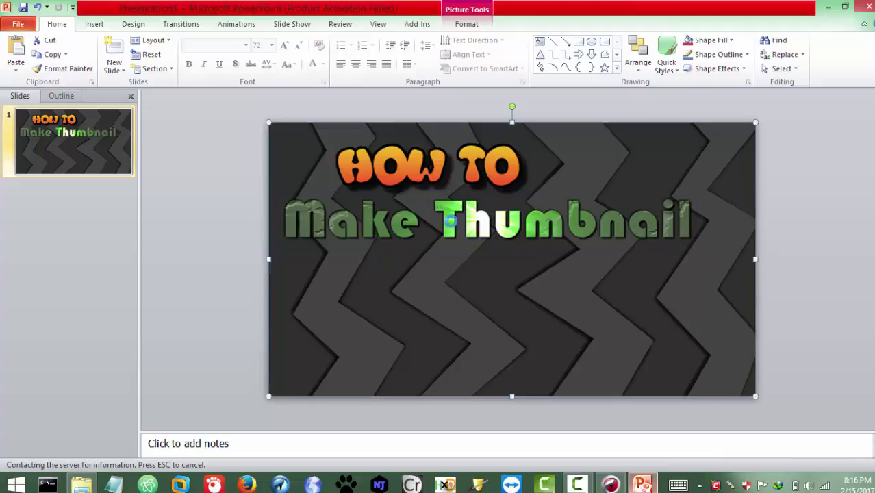
{"action": "mouse_move", "coordinate": [341, 126]}
{"action": "left_mouse_down"}
{"action": "mouse_move", "coordinate": [488, 318]}
{"action": "mouse_move", "coordinate": [609, 364]}
{"action": "left_mouse_up"}
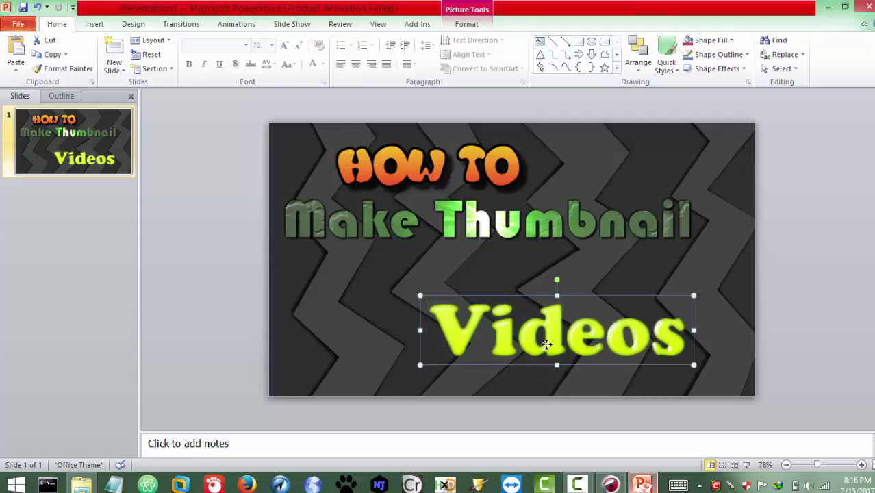
{"action": "left_click_drag", "start_coordinate": [546, 344], "coordinate": [493, 355]}
{"action": "left_click", "coordinate": [443, 285]}
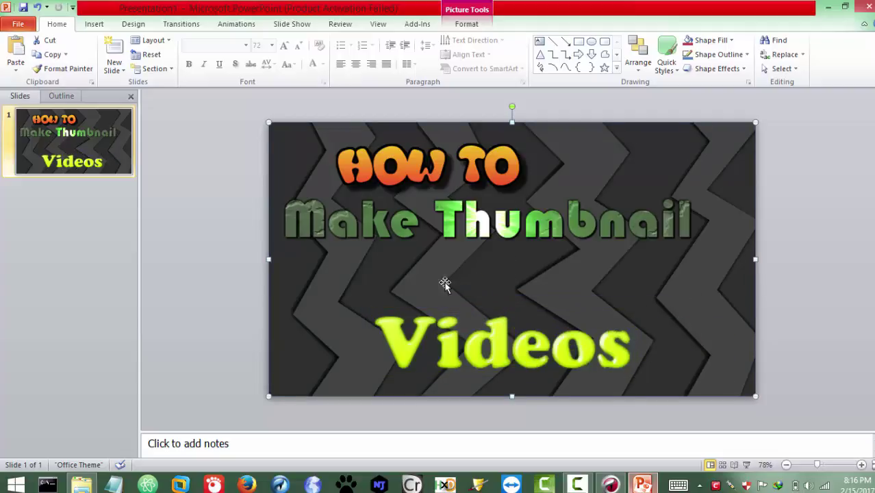
{"action": "left_click", "coordinate": [456, 225]}
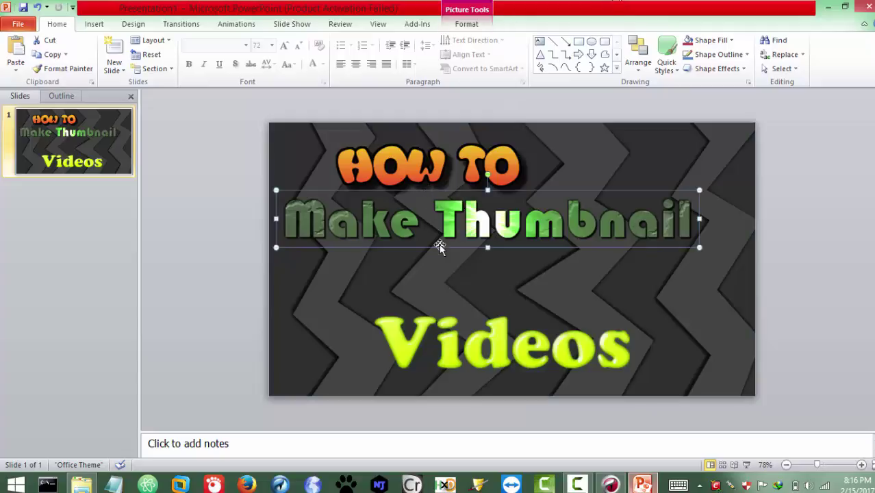
Apply the Olive Green, 18 pt glow, Accent color 3 effect to the Make Thumbnail picture
{"action": "left_click", "coordinate": [463, 26]}
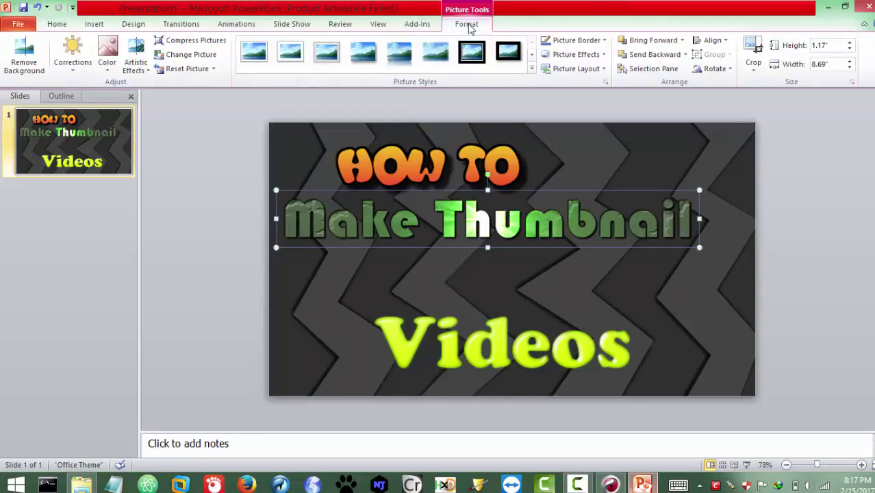
{"action": "left_click", "coordinate": [576, 59]}
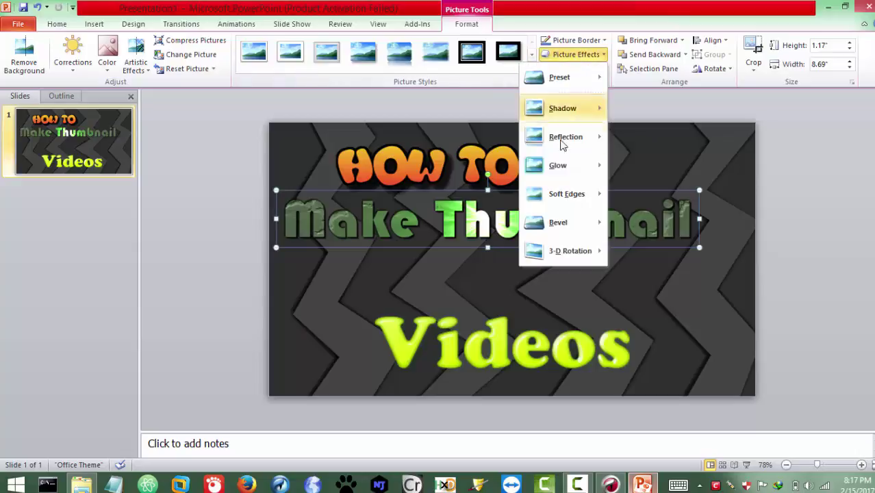
{"action": "mouse_move", "coordinate": [558, 170]}
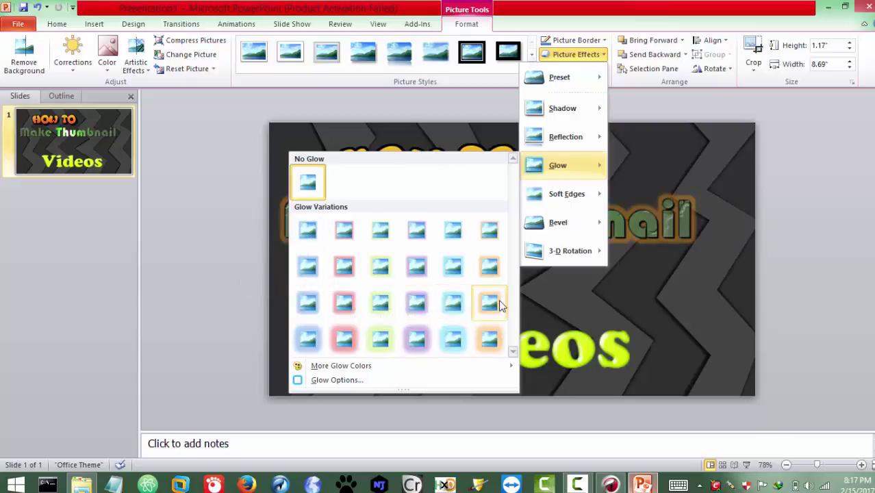
{"action": "left_click", "coordinate": [392, 342]}
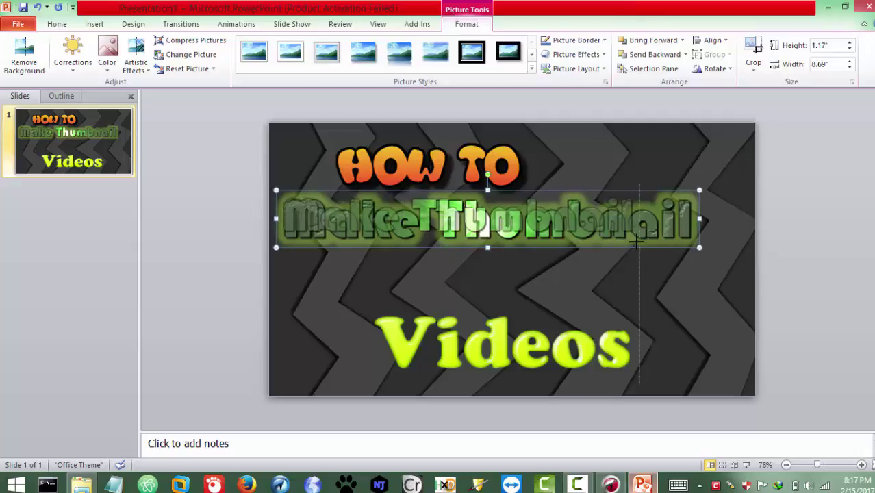
Shrink HOW TO to 2.58" and Make Thumbnail to 5.92" wide, stacked in the upper left
{"action": "left_click_drag", "start_coordinate": [615, 242], "coordinate": [641, 244]}
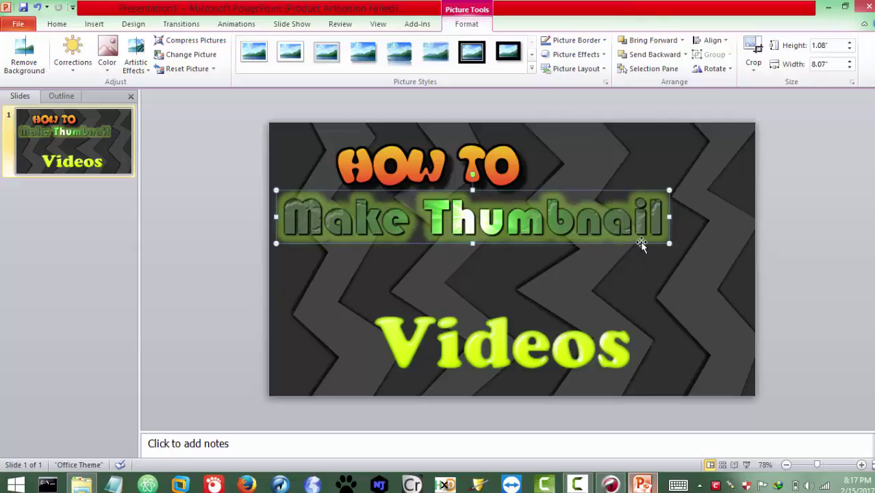
{"action": "left_click", "coordinate": [446, 147]}
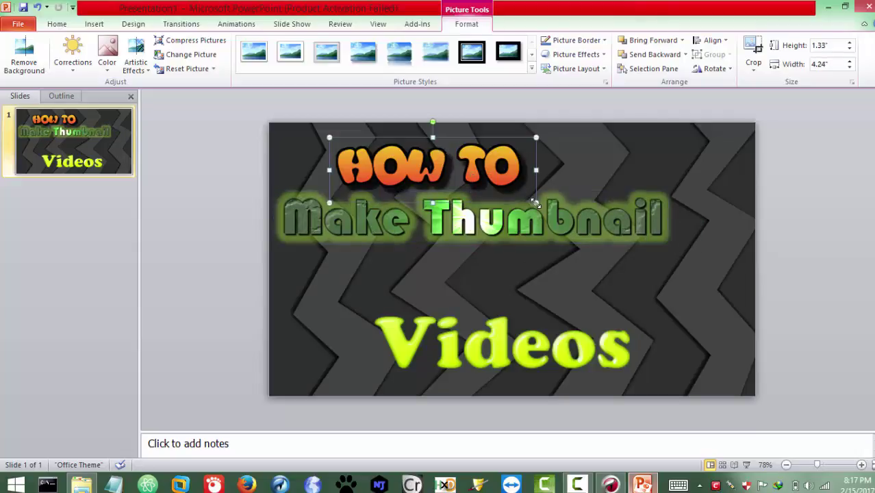
{"action": "mouse_move", "coordinate": [493, 196]}
{"action": "left_mouse_down"}
{"action": "mouse_move", "coordinate": [474, 177]}
{"action": "mouse_move", "coordinate": [455, 177]}
{"action": "left_mouse_up"}
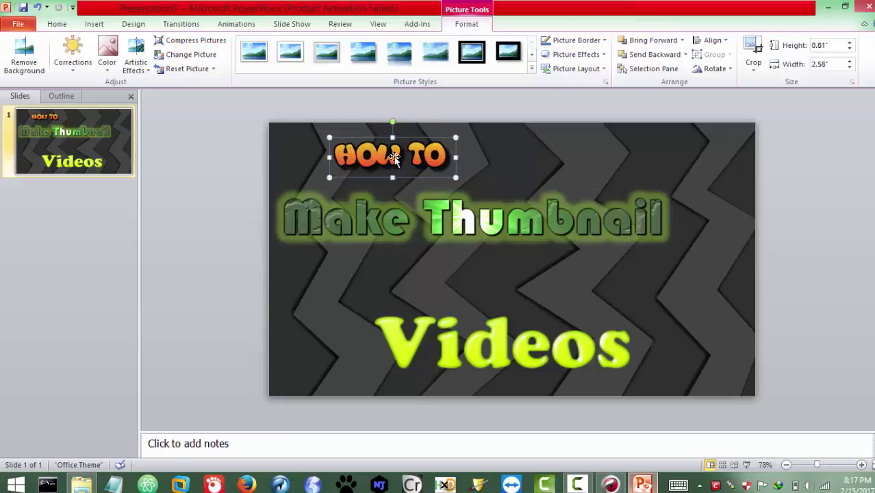
{"action": "mouse_move", "coordinate": [393, 155]}
{"action": "left_mouse_down"}
{"action": "mouse_move", "coordinate": [384, 182]}
{"action": "mouse_move", "coordinate": [384, 171]}
{"action": "left_mouse_up"}
{"action": "left_click", "coordinate": [644, 221]}
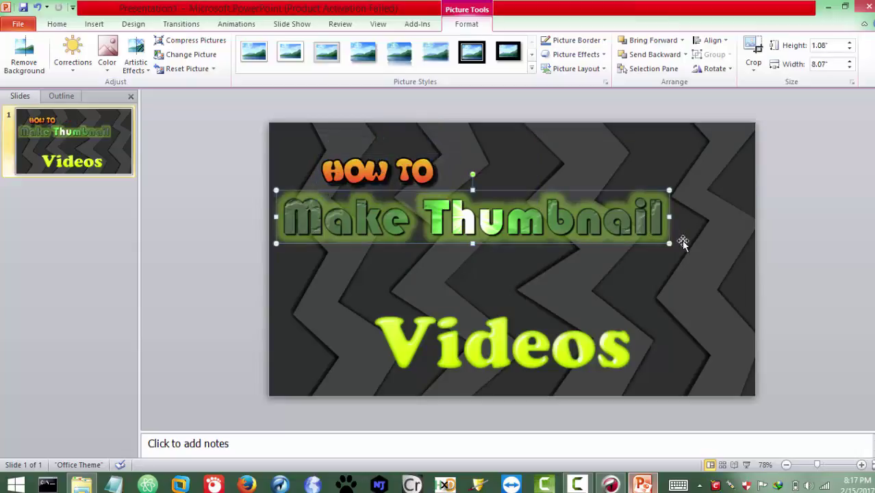
{"action": "left_click", "coordinate": [670, 248]}
{"action": "mouse_move", "coordinate": [634, 228]}
{"action": "left_mouse_down"}
{"action": "mouse_move", "coordinate": [646, 231]}
{"action": "mouse_move", "coordinate": [577, 233]}
{"action": "left_mouse_up"}
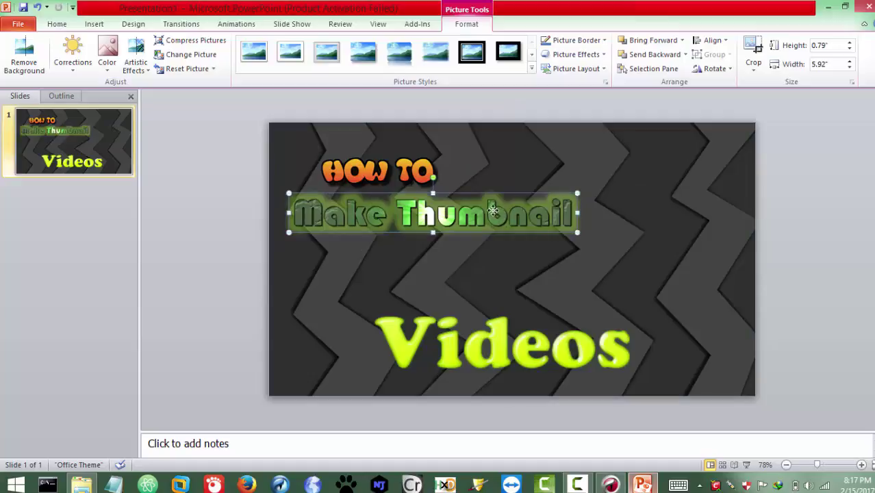
{"action": "left_click_drag", "start_coordinate": [492, 210], "coordinate": [480, 204]}
{"action": "left_click", "coordinate": [381, 273]}
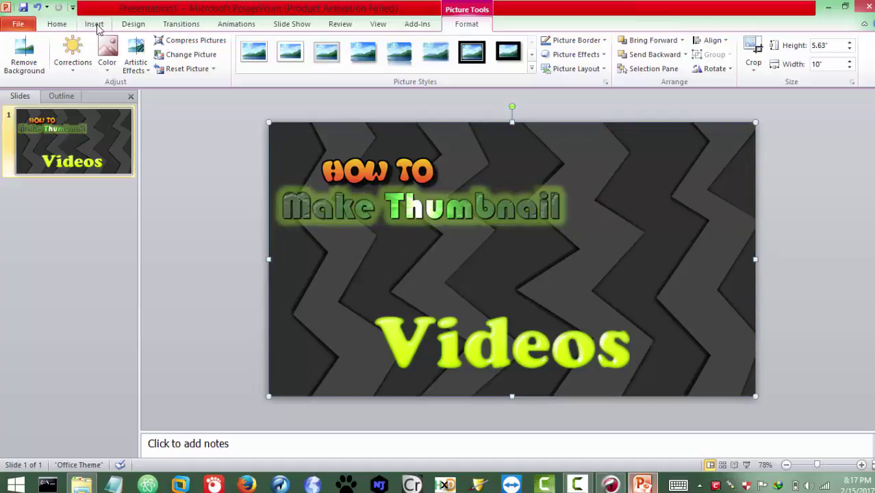
Insert an orange WordArt text box reading 'For'
{"action": "left_click", "coordinate": [96, 26]}
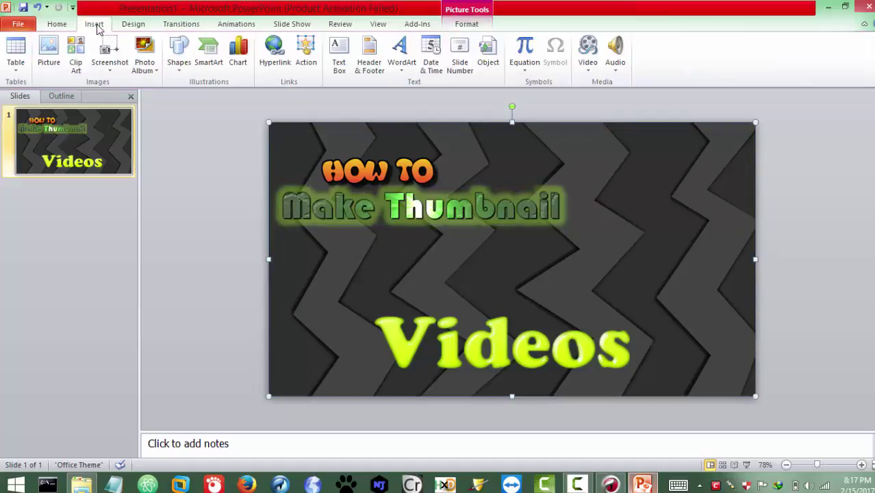
{"action": "left_click", "coordinate": [402, 54]}
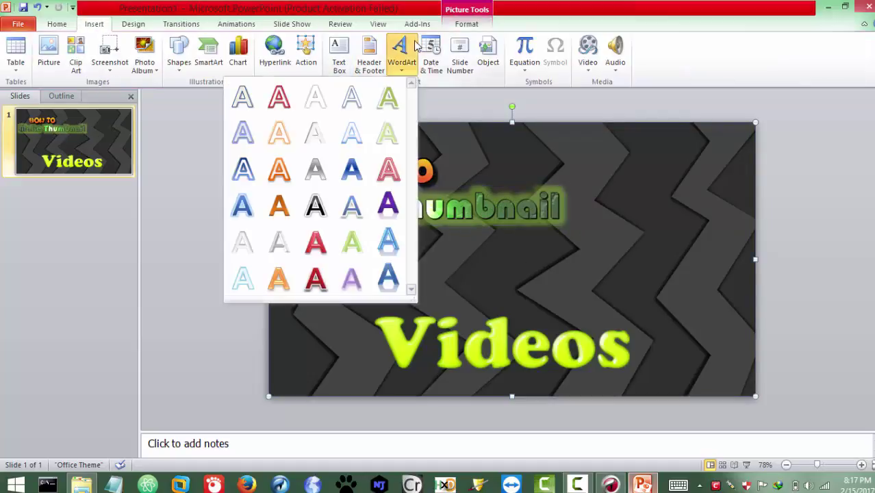
{"action": "left_click", "coordinate": [284, 171]}
{"action": "type", "text": "Fo"}
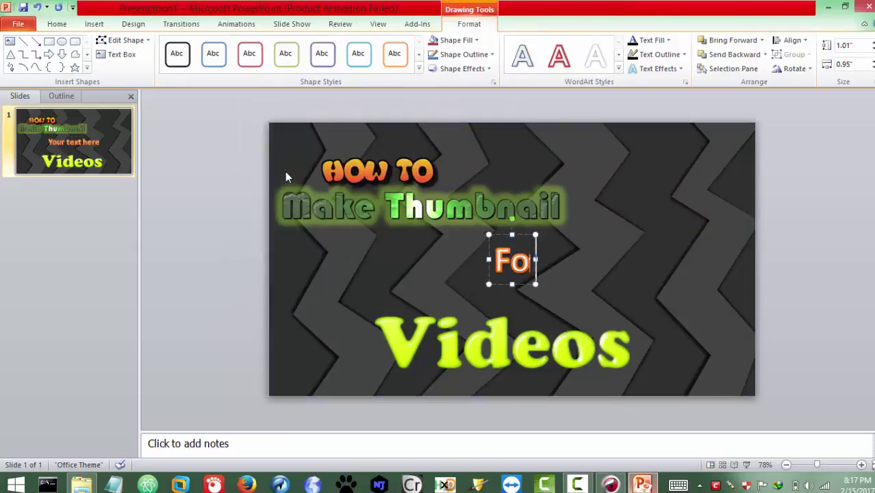
{"action": "type", "text": "r"}
{"action": "key", "text": "ctrl+a"}
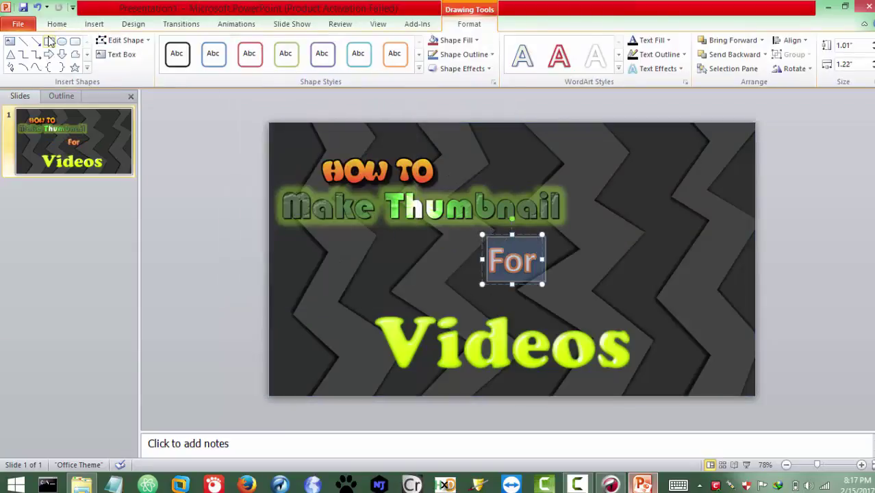
Set the 'For' text to the Forte font and move it below Make Thumbnail
{"action": "left_click", "coordinate": [51, 27]}
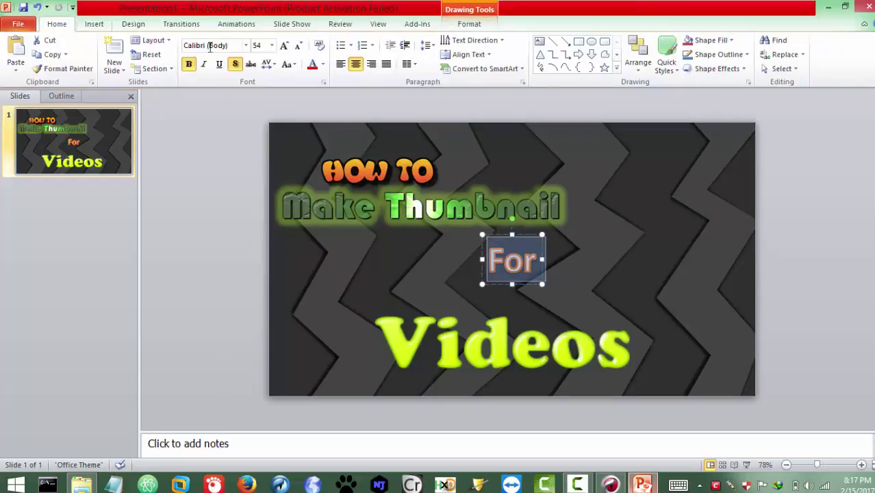
{"action": "left_click", "coordinate": [246, 46]}
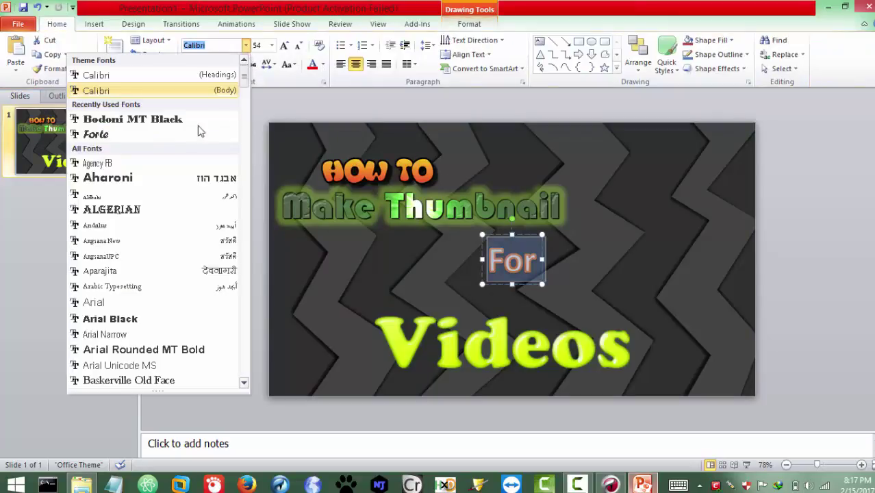
{"action": "left_click", "coordinate": [177, 135]}
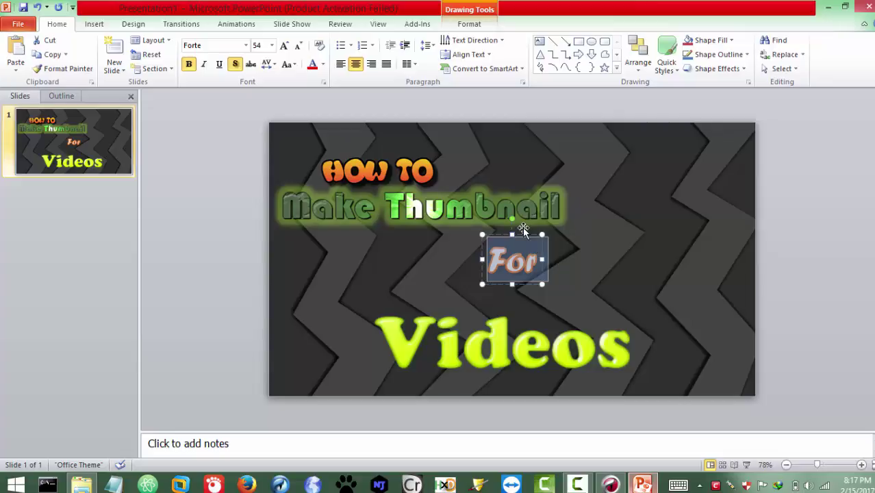
{"action": "left_click_drag", "start_coordinate": [522, 237], "coordinate": [330, 227]}
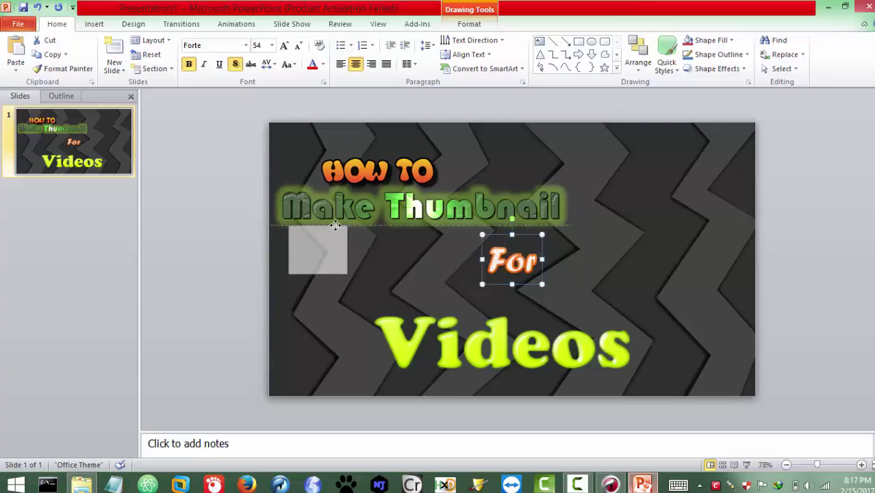
{"action": "left_click", "coordinate": [439, 276]}
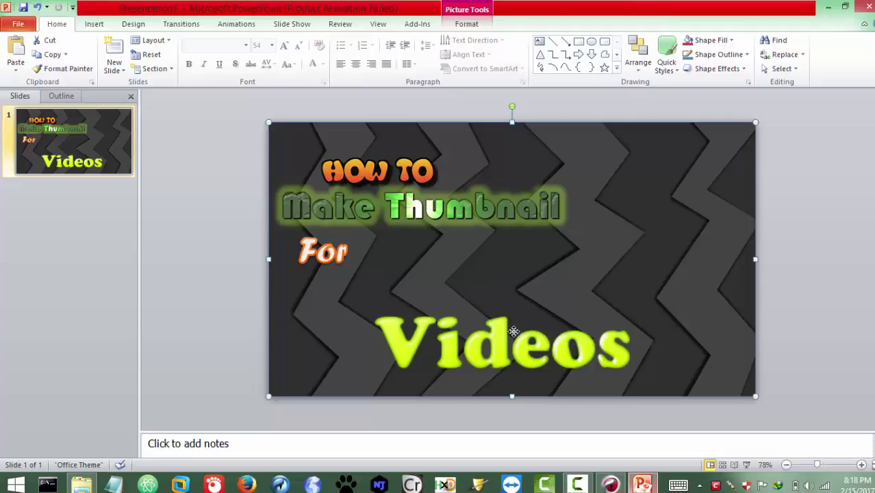
{"action": "left_click", "coordinate": [514, 332]}
{"action": "left_click", "coordinate": [418, 288]}
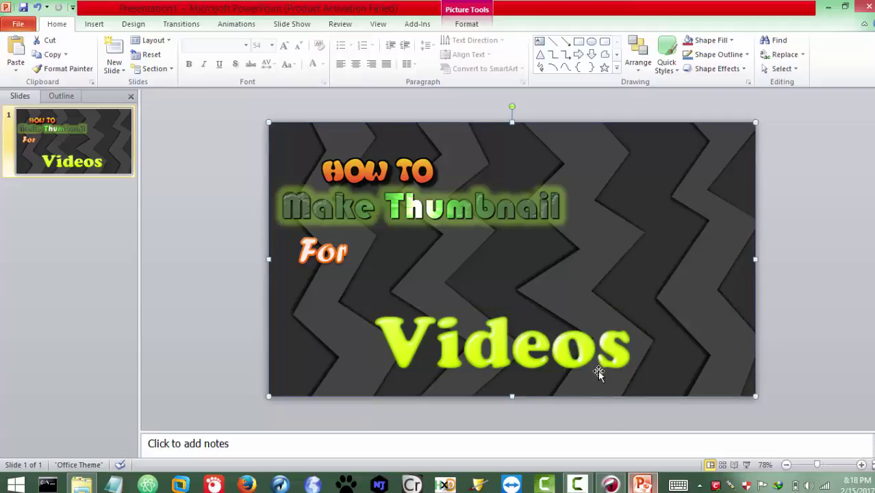
Open Google Images in a new Chrome tab
{"action": "left_click", "coordinate": [612, 485]}
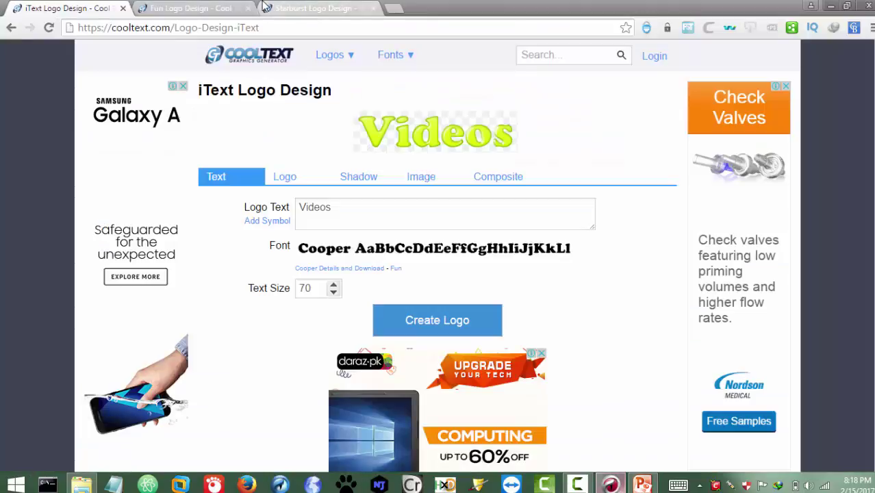
{"action": "left_click", "coordinate": [397, 9]}
{"action": "type", "text": "i"}
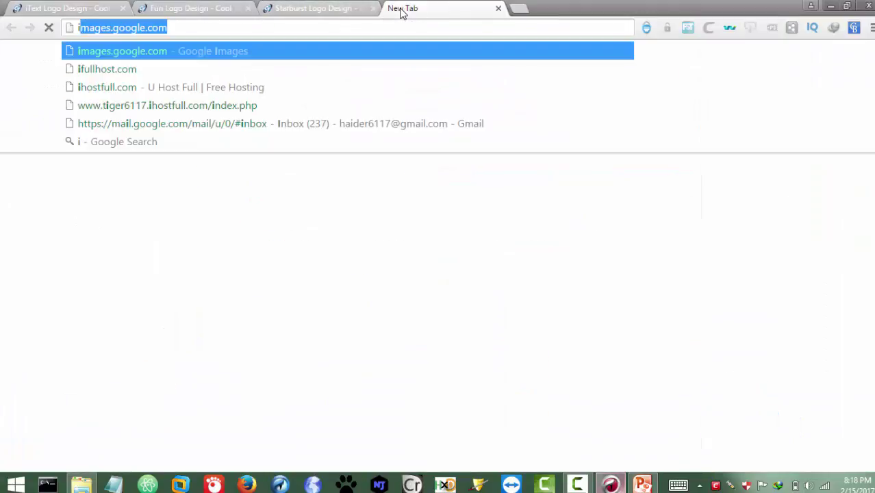
{"action": "type", "text": "mage"}
{"action": "key", "text": "Return"}
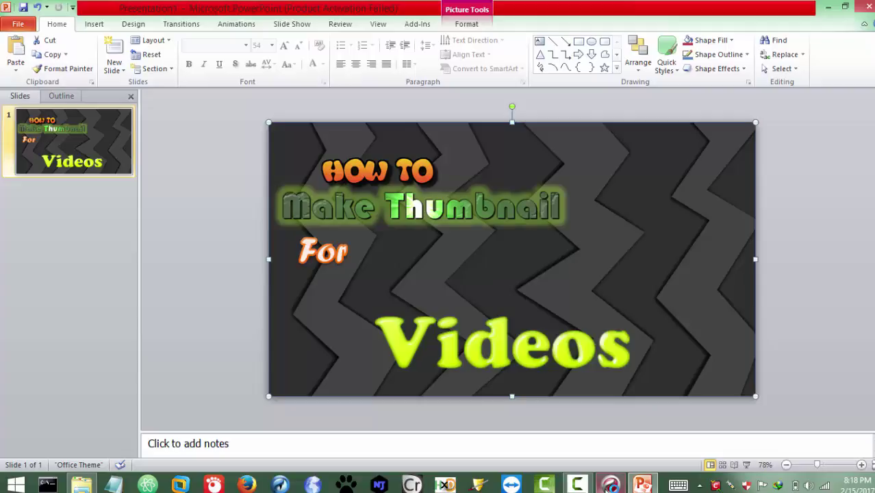
{"action": "key", "text": "alt+Tab"}
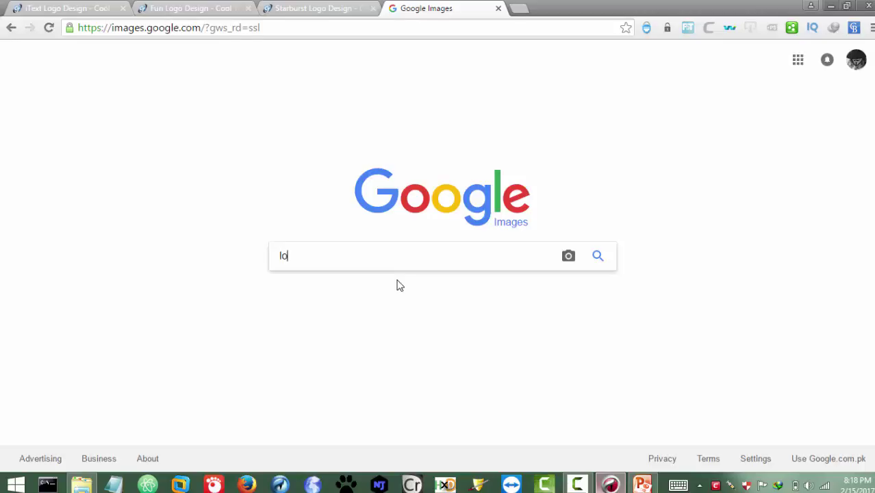
Search Google Images for 'youtube logo transparent'
{"action": "type", "text": "go"}
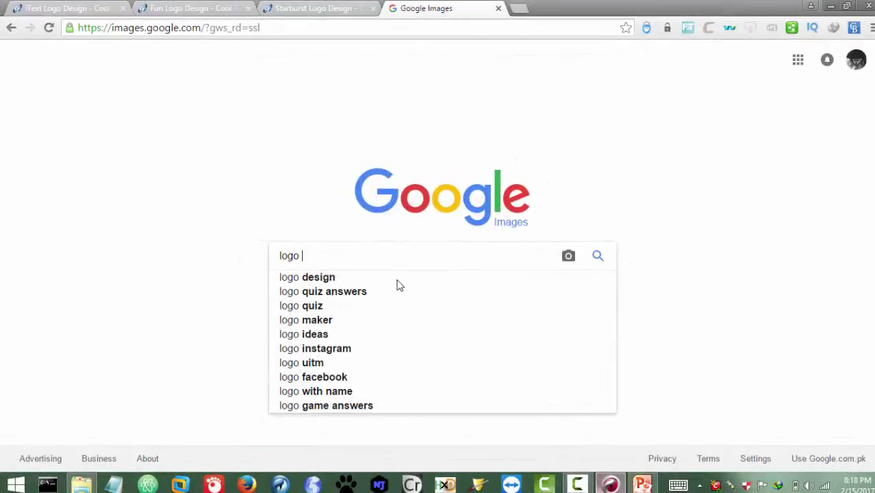
{"action": "key", "text": "ctrl+a"}
{"action": "type", "text": "youtube lo"}
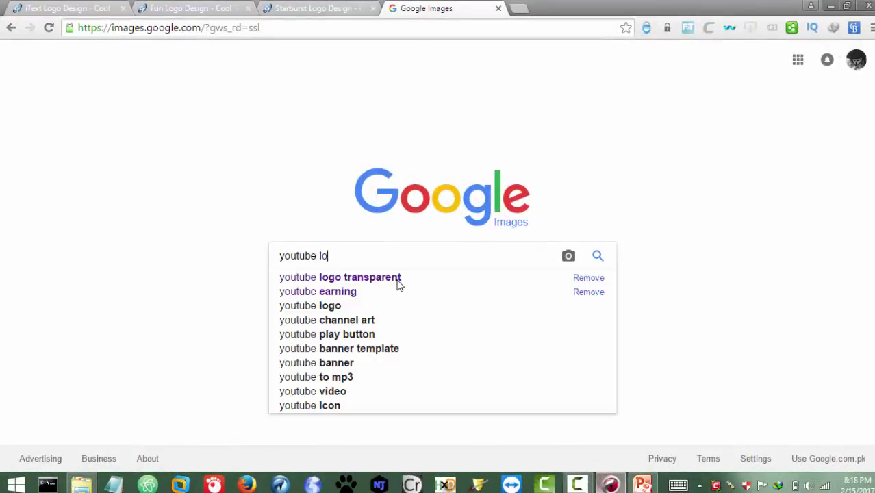
{"action": "type", "text": "go"}
{"action": "key", "text": "Down"}
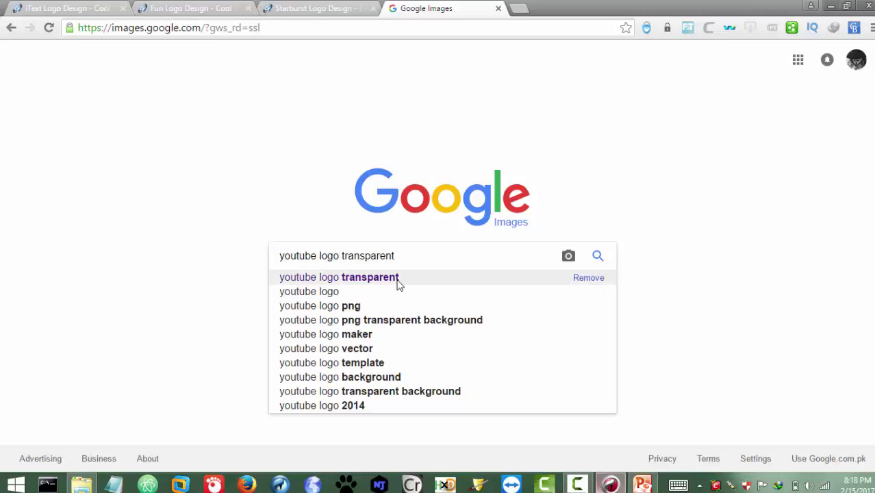
{"action": "key", "text": "Return"}
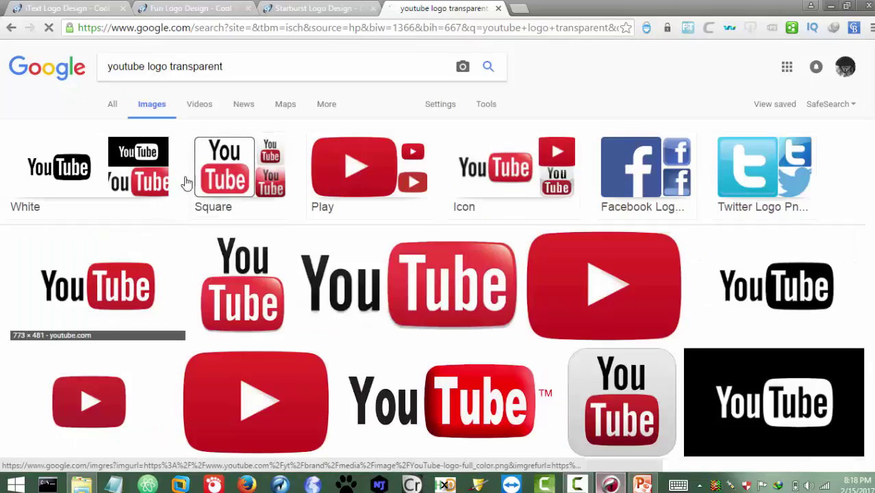
Copy the first YouTube logo result and return to PowerPoint
{"action": "left_click", "coordinate": [119, 301]}
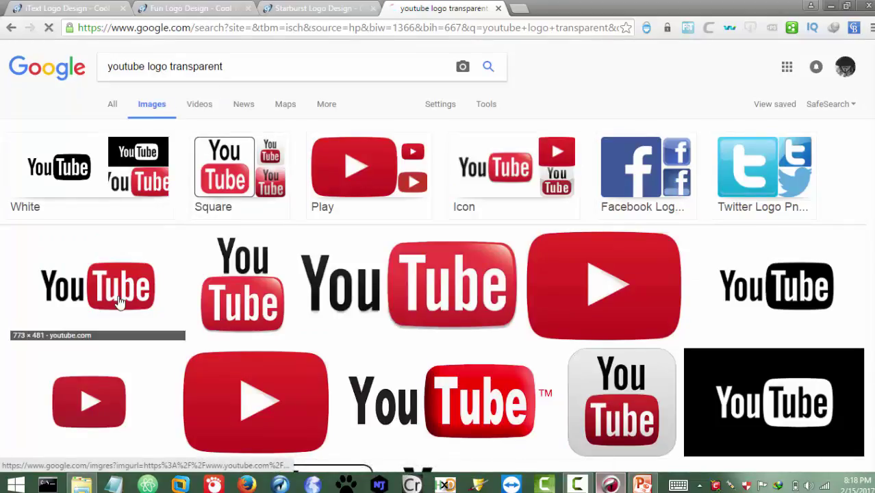
{"action": "left_click", "coordinate": [118, 303]}
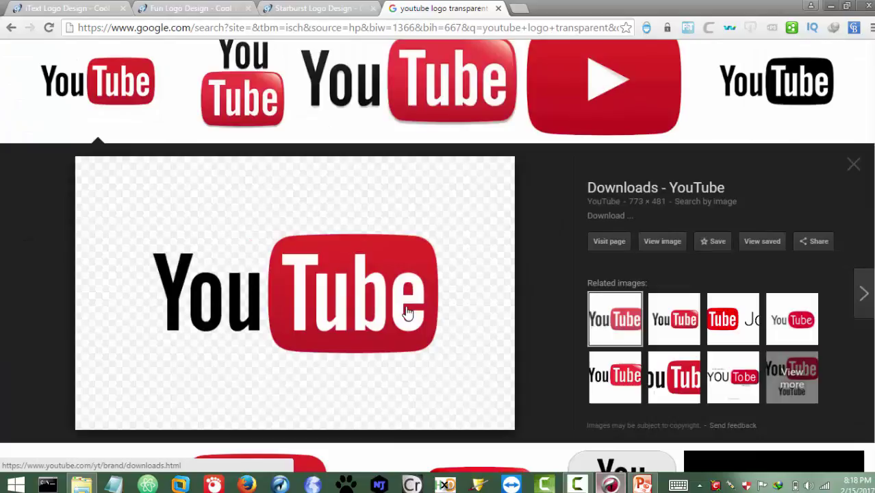
{"action": "right_click", "coordinate": [299, 296]}
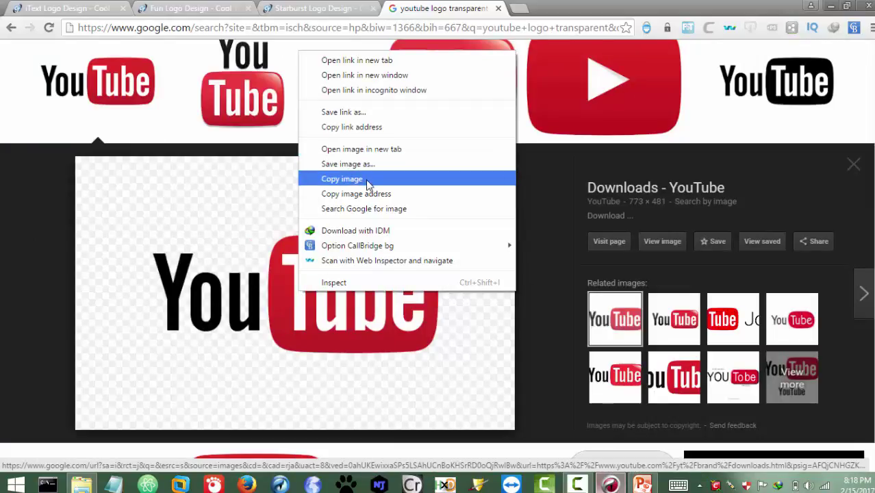
{"action": "left_click", "coordinate": [312, 178]}
{"action": "left_click", "coordinate": [643, 485]}
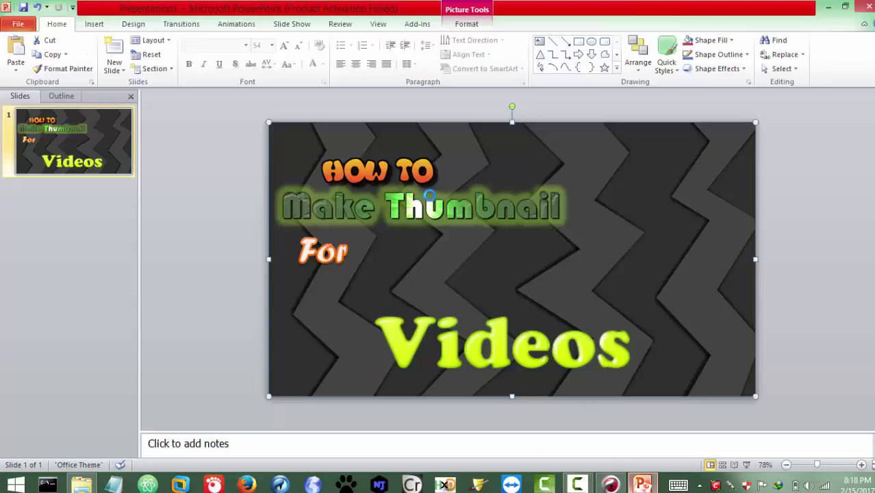
Paste the YouTube logo and position it beneath the For title
{"action": "key", "text": "ctrl+v"}
{"action": "left_click_drag", "start_coordinate": [435, 243], "coordinate": [420, 402]}
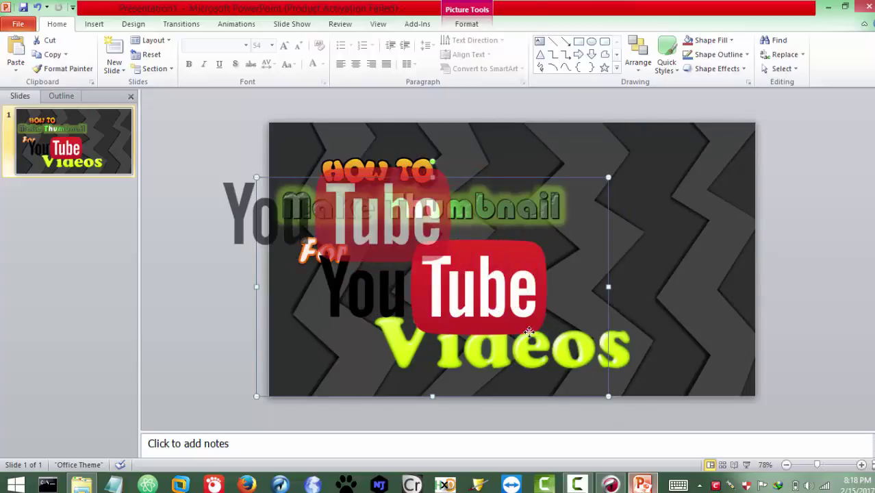
{"action": "mouse_move", "coordinate": [603, 394]}
{"action": "left_mouse_down"}
{"action": "mouse_move", "coordinate": [561, 347]}
{"action": "mouse_move", "coordinate": [406, 250]}
{"action": "mouse_move", "coordinate": [411, 240]}
{"action": "left_mouse_up"}
{"action": "left_click", "coordinate": [542, 258]}
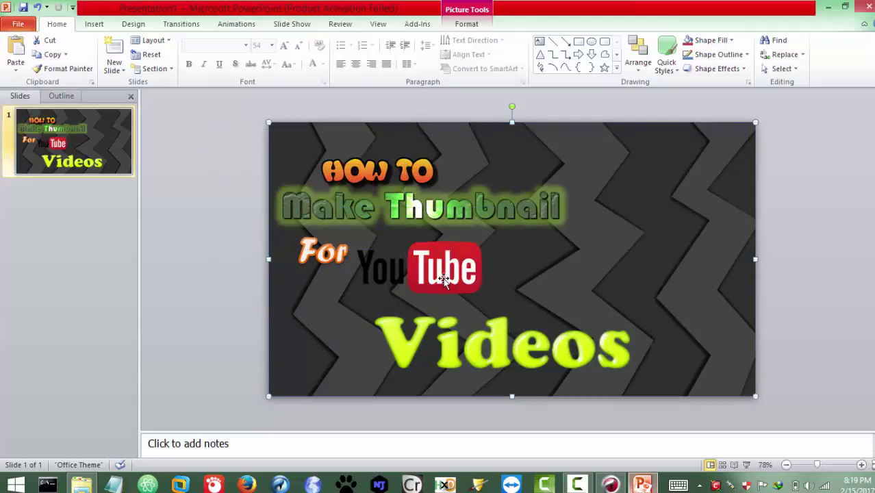
{"action": "left_click_drag", "start_coordinate": [442, 281], "coordinate": [439, 288]}
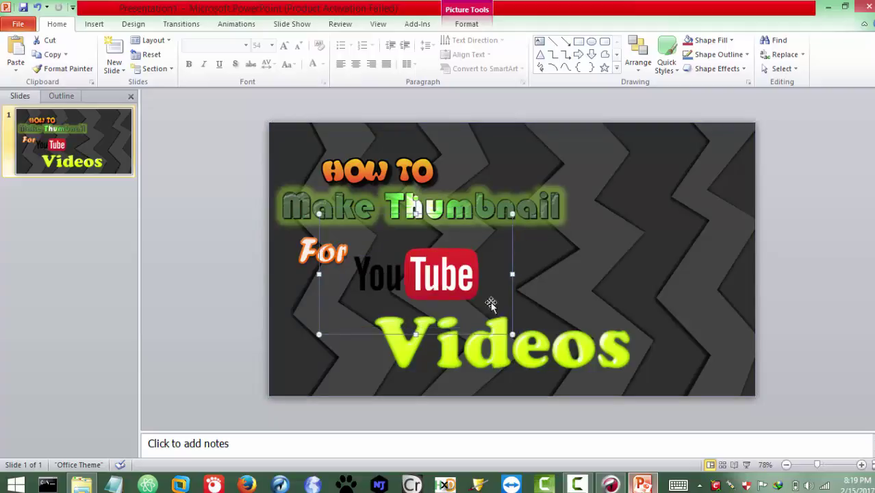
Shrink the Videos title and move it below the YouTube logo
{"action": "left_click", "coordinate": [561, 352]}
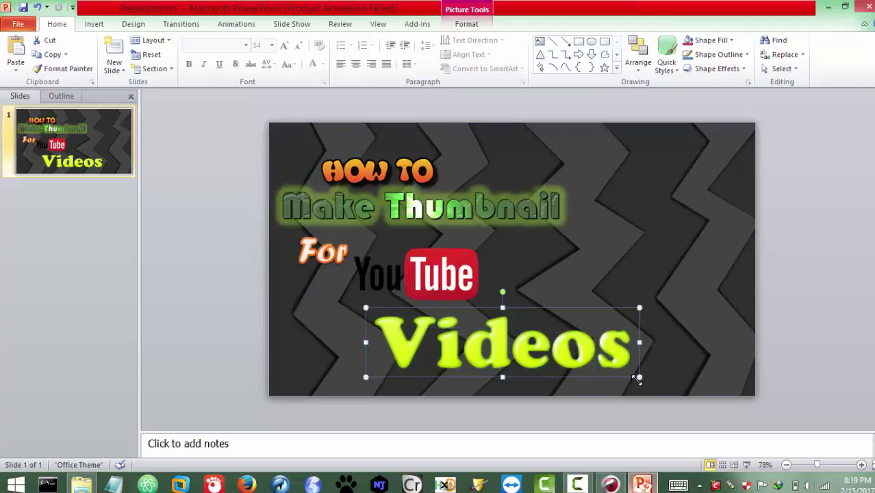
{"action": "left_click_drag", "start_coordinate": [639, 376], "coordinate": [565, 358]}
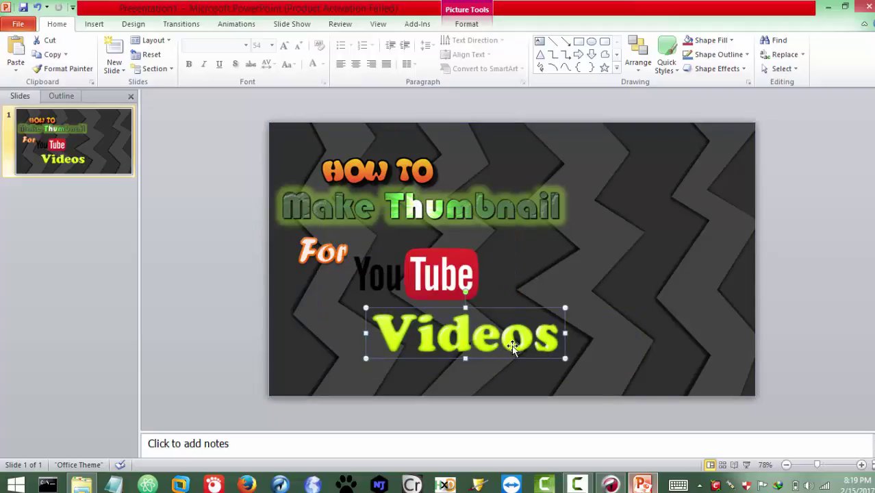
{"action": "left_click_drag", "start_coordinate": [511, 345], "coordinate": [476, 363]}
Enlarge the YouTube logo and fine-tune its position between For and Videos
{"action": "left_click", "coordinate": [442, 277]}
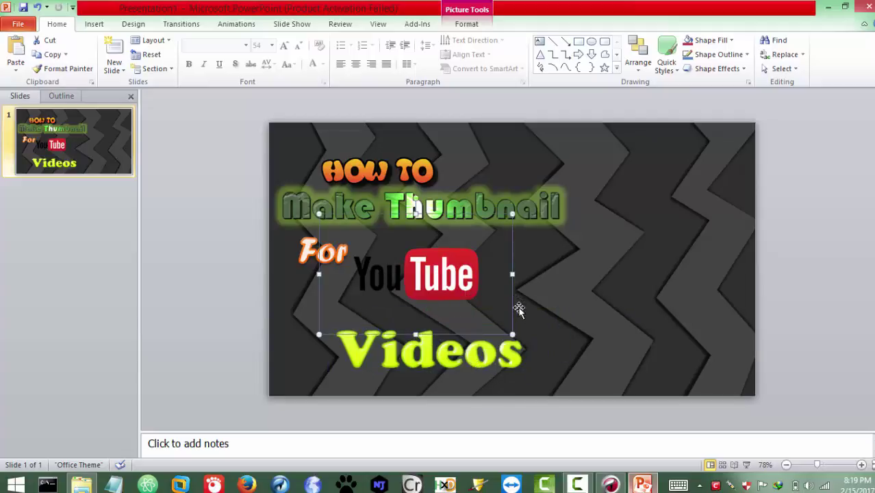
{"action": "left_click_drag", "start_coordinate": [539, 342], "coordinate": [545, 354]}
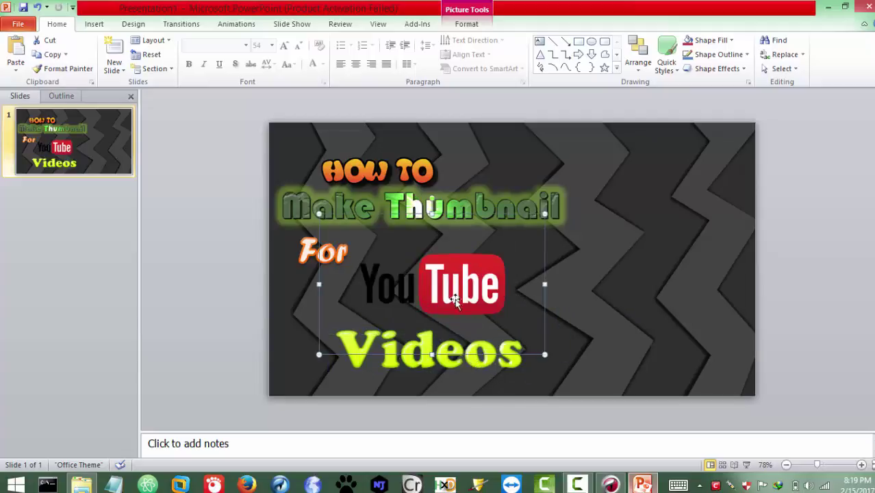
{"action": "left_click_drag", "start_coordinate": [454, 298], "coordinate": [402, 309]}
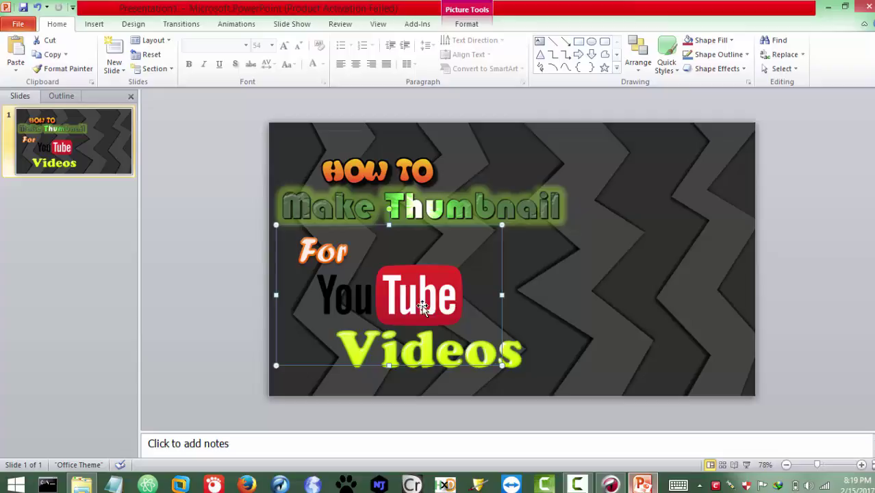
{"action": "left_click", "coordinate": [612, 284]}
{"action": "left_click", "coordinate": [438, 300]}
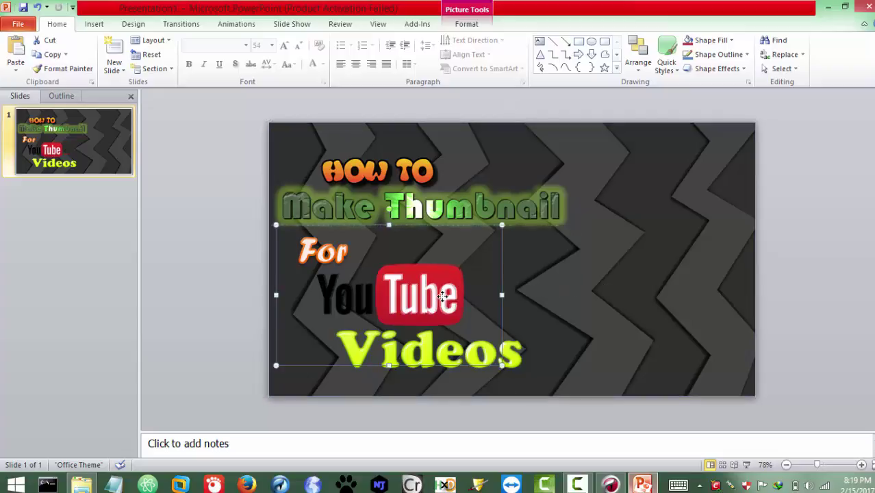
{"action": "left_click_drag", "start_coordinate": [438, 300], "coordinate": [450, 301]}
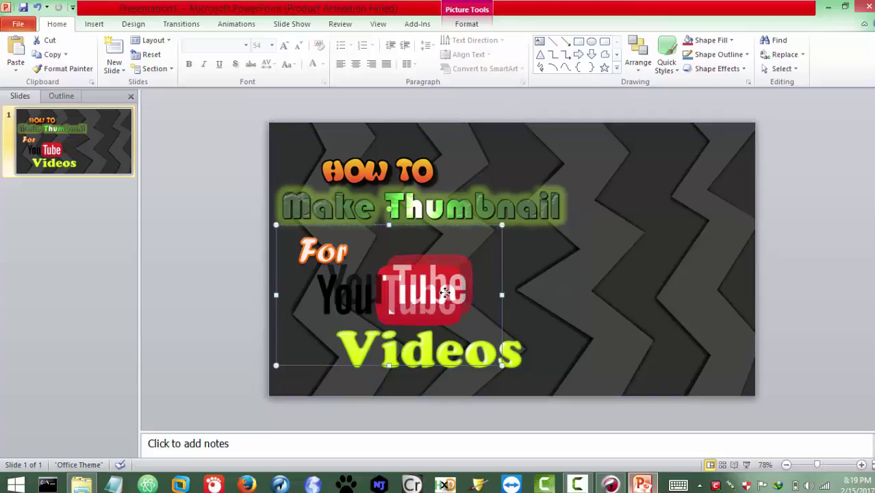
{"action": "left_click", "coordinate": [627, 282]}
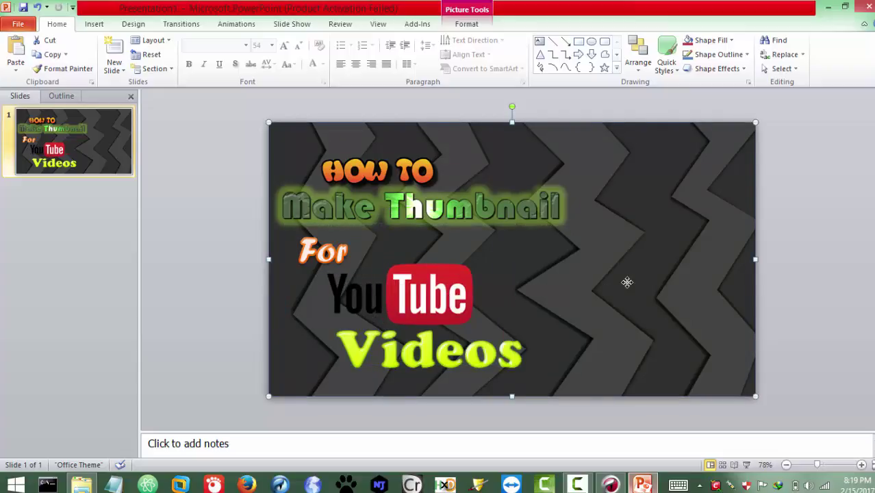
Nudge the Videos title picture slightly right and down, then deselect everything
{"action": "double_click", "coordinate": [474, 352]}
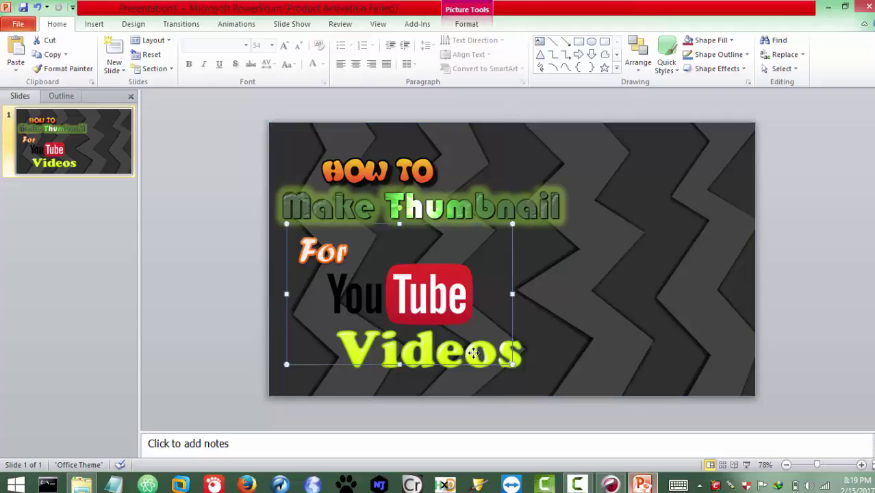
{"action": "left_click", "coordinate": [515, 358]}
{"action": "left_click_drag", "start_coordinate": [514, 358], "coordinate": [528, 362]}
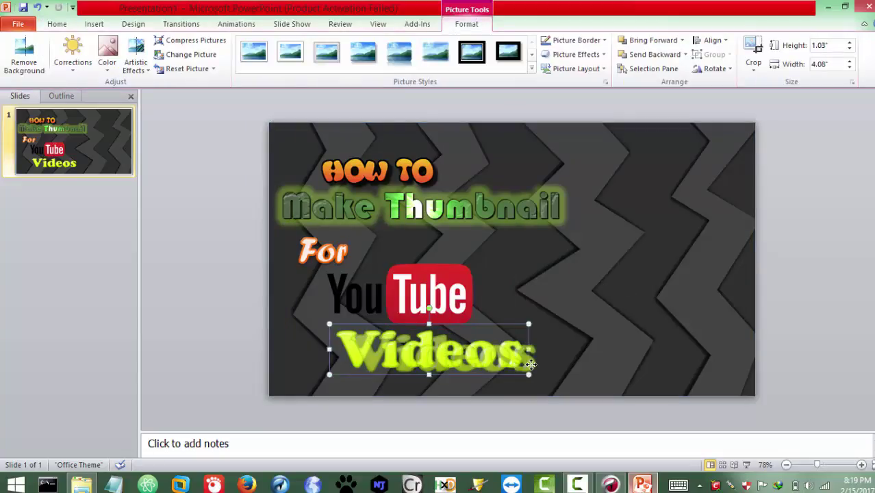
{"action": "left_click", "coordinate": [636, 361]}
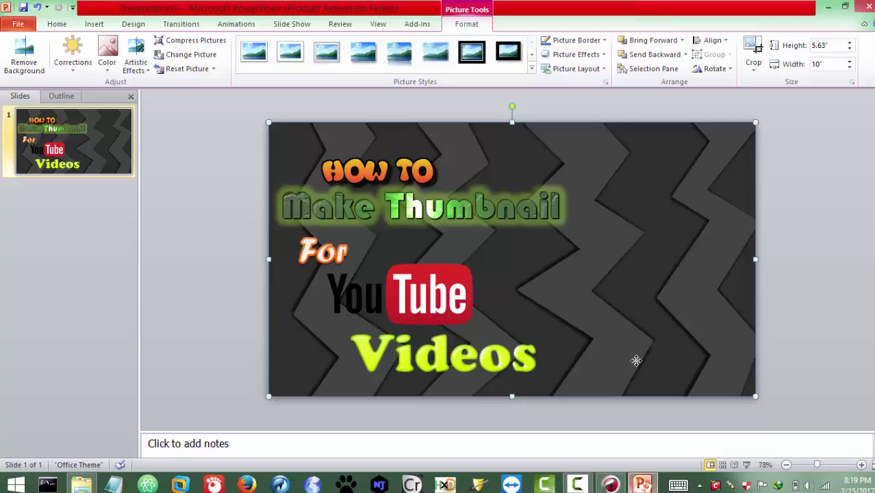
{"action": "left_click", "coordinate": [851, 263]}
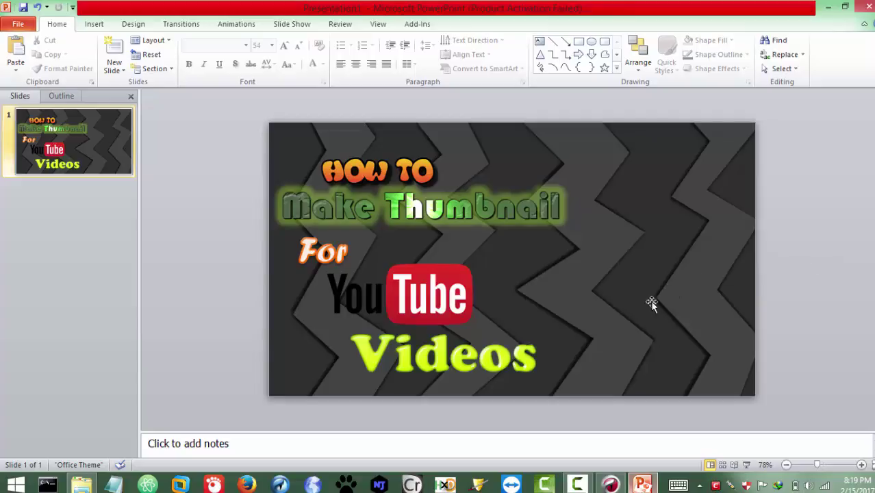
Drag hand click.png from the Images folder onto the thumbnail slide
{"action": "left_click", "coordinate": [82, 484]}
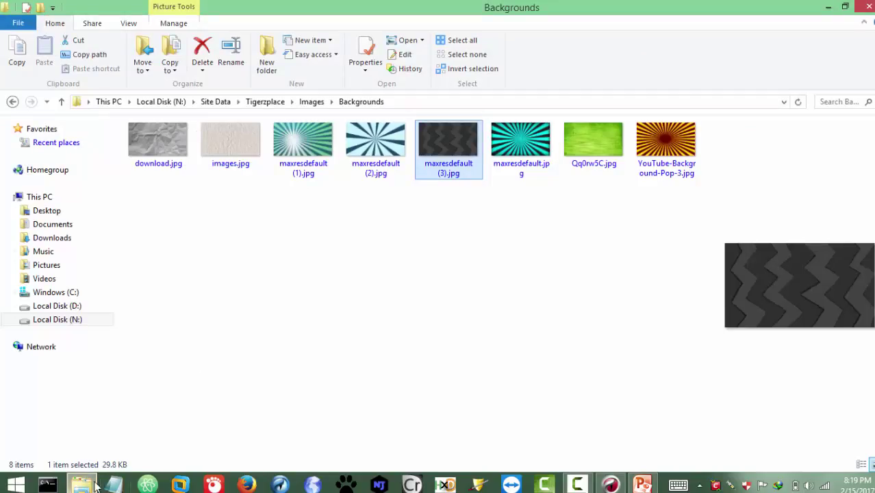
{"action": "left_click", "coordinate": [83, 484]}
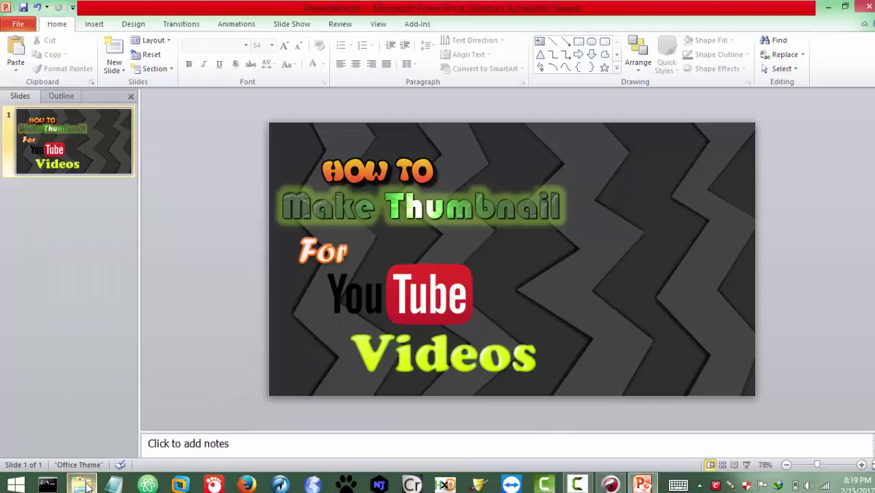
{"action": "left_click", "coordinate": [83, 485]}
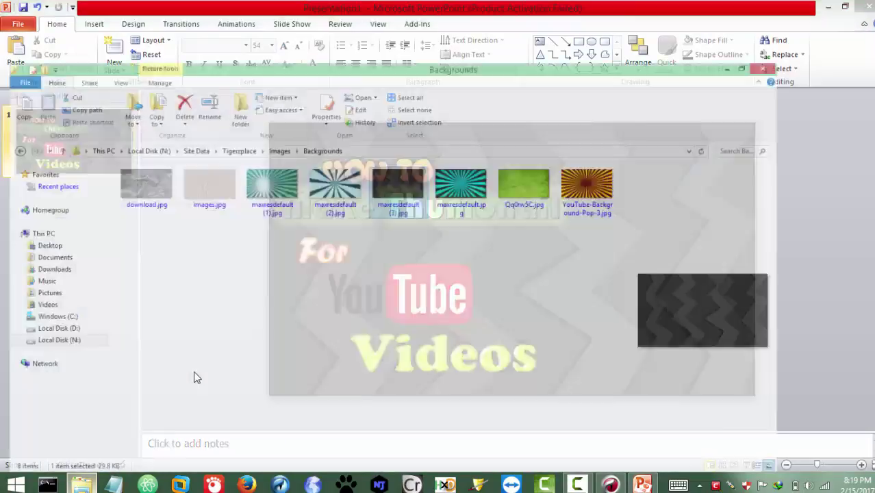
{"action": "key", "text": "BackSpace"}
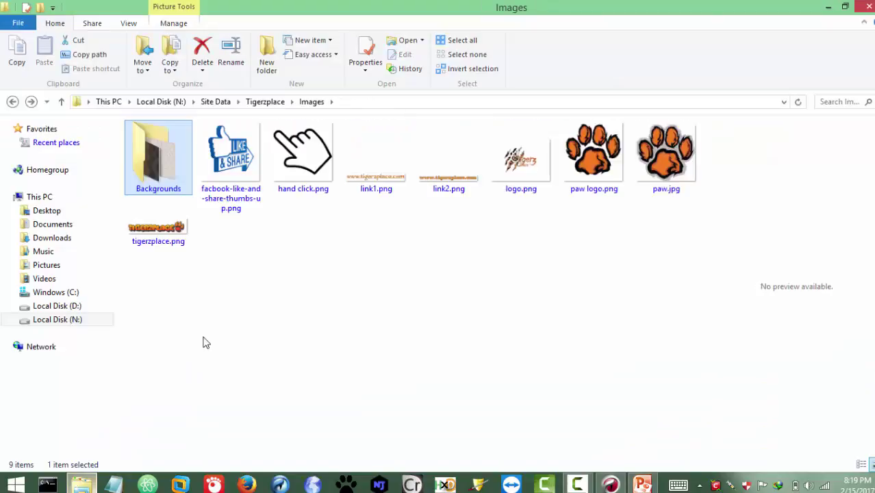
{"action": "mouse_move", "coordinate": [307, 152]}
{"action": "left_mouse_down"}
{"action": "mouse_move", "coordinate": [389, 273]}
{"action": "mouse_move", "coordinate": [430, 272]}
{"action": "left_mouse_up"}
{"action": "key", "text": "alt+Tab"}
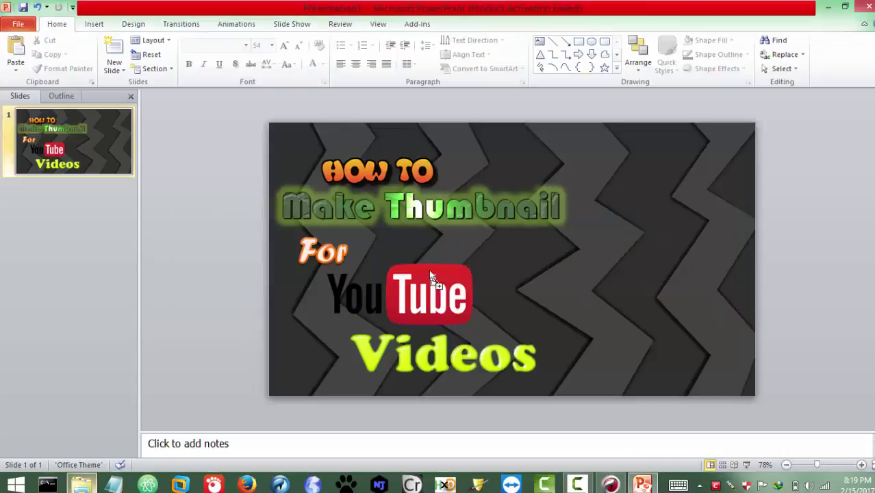
{"action": "left_click_drag", "start_coordinate": [625, 274], "coordinate": [625, 274]}
Shrink the hand picture and place it at the slide's right side
{"action": "left_click_drag", "start_coordinate": [593, 239], "coordinate": [616, 228]}
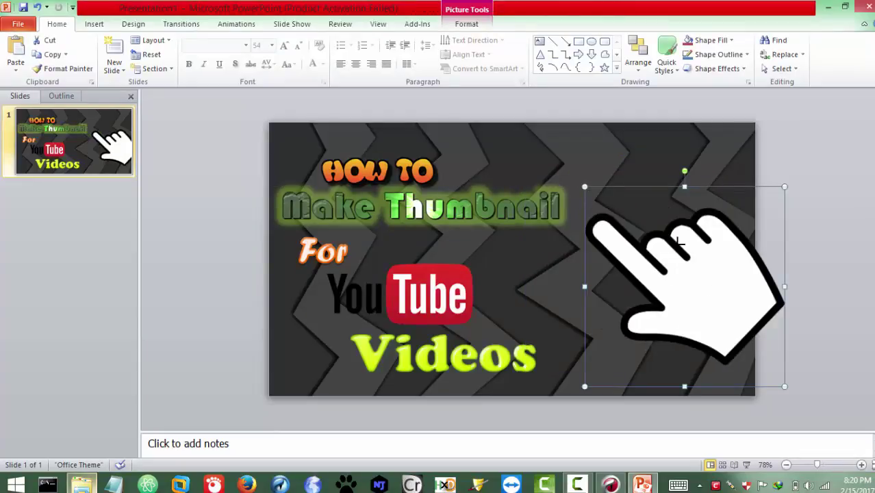
{"action": "left_click_drag", "start_coordinate": [679, 242], "coordinate": [713, 279]}
{"action": "mouse_move", "coordinate": [758, 376]}
{"action": "left_mouse_down"}
{"action": "mouse_move", "coordinate": [728, 338]}
{"action": "mouse_move", "coordinate": [648, 354]}
{"action": "left_mouse_up"}
{"action": "left_click", "coordinate": [610, 484]}
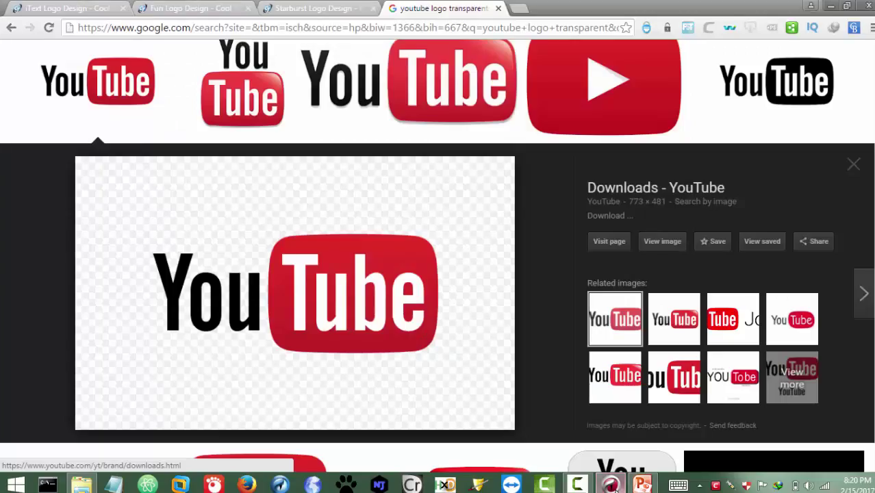
Search Google Images for 'powerpoint logo transparent'
{"action": "left_click", "coordinate": [853, 169]}
{"action": "scroll", "coordinate": [603, 136], "scroll_direction": "up", "scroll_amount": 3}
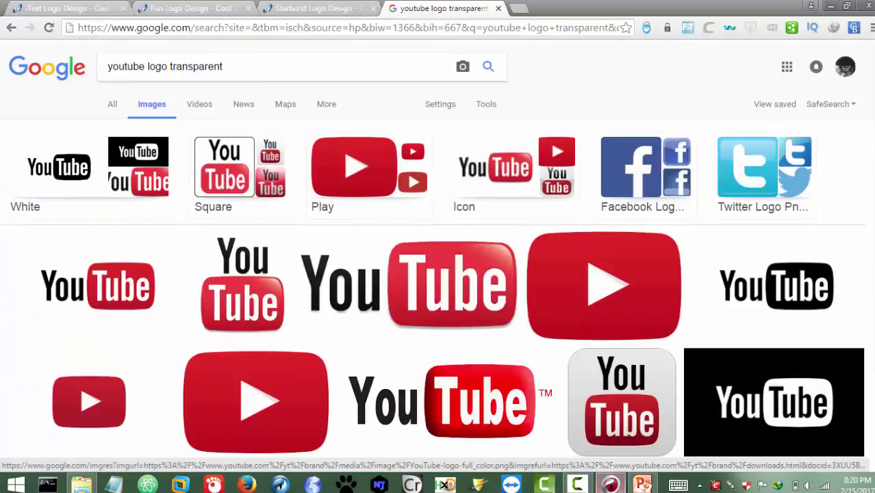
{"action": "triple_click", "coordinate": [341, 63]}
{"action": "type", "text": "power"}
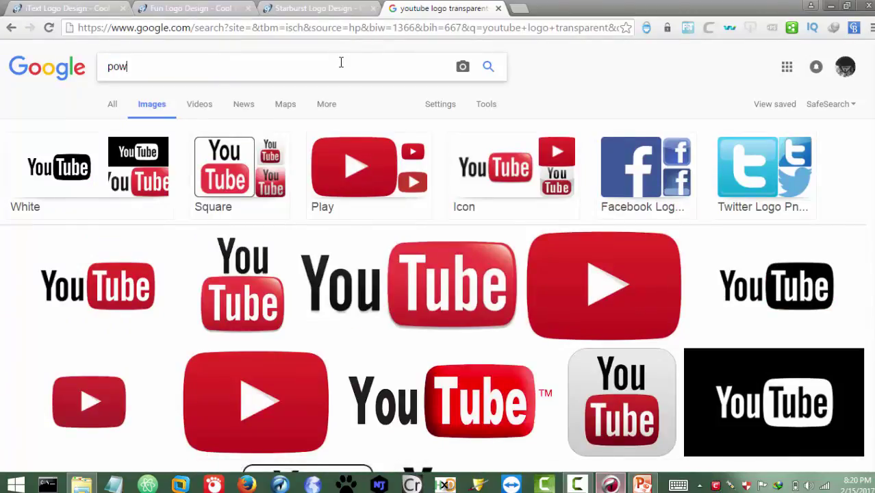
{"action": "type", "text": "p"}
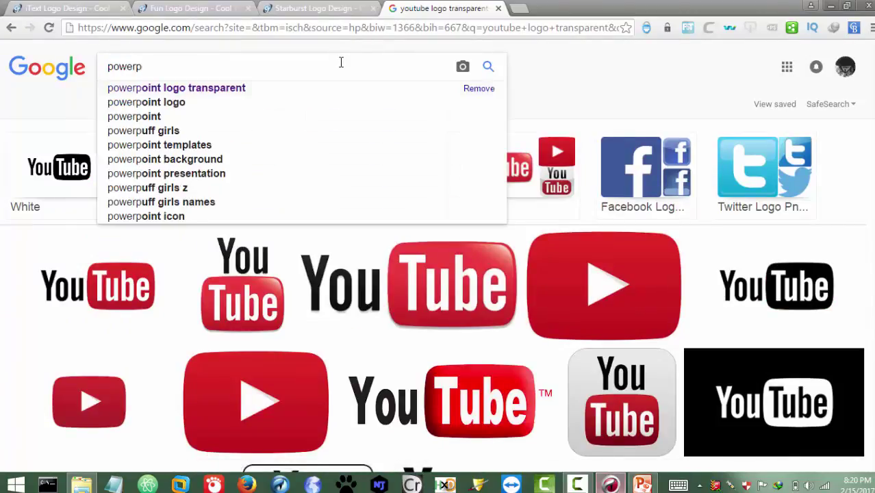
{"action": "key", "text": "Down"}
{"action": "key", "text": "Return"}
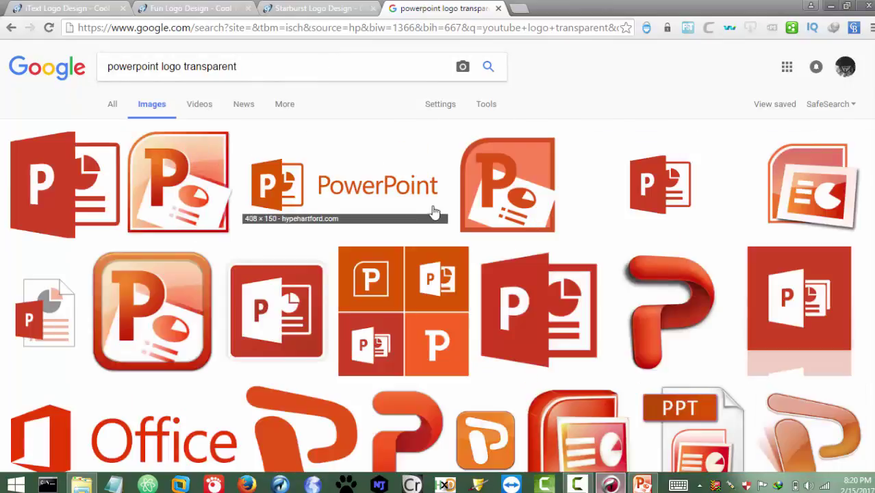
Copy the 256 × 256 PowerPoint logo image and return to the presentation
{"action": "left_click", "coordinate": [167, 224]}
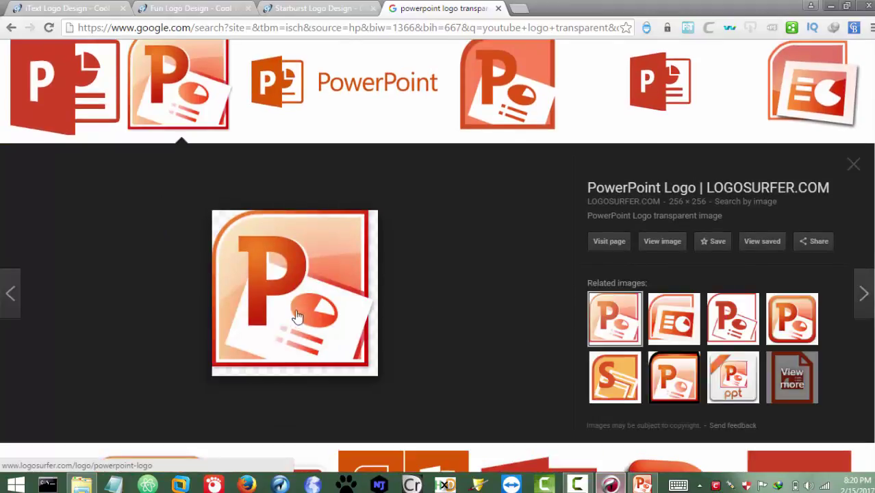
{"action": "right_click", "coordinate": [325, 282]}
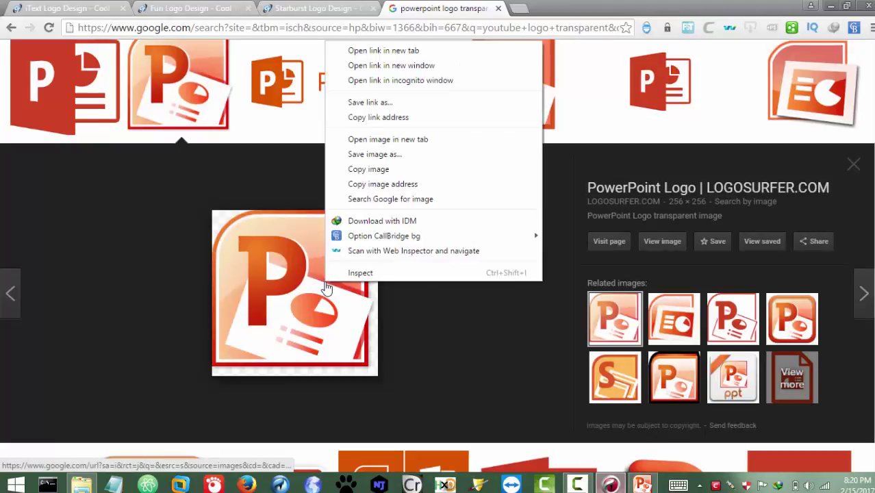
{"action": "left_click", "coordinate": [388, 176]}
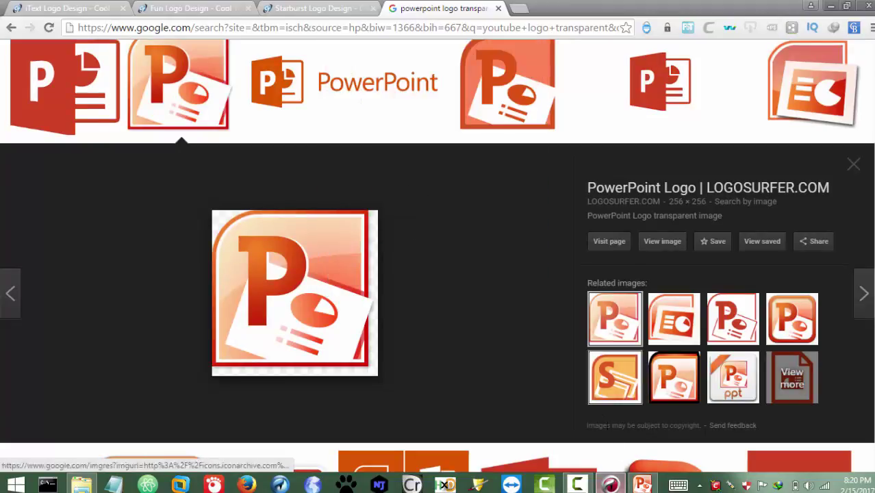
{"action": "left_click", "coordinate": [642, 485]}
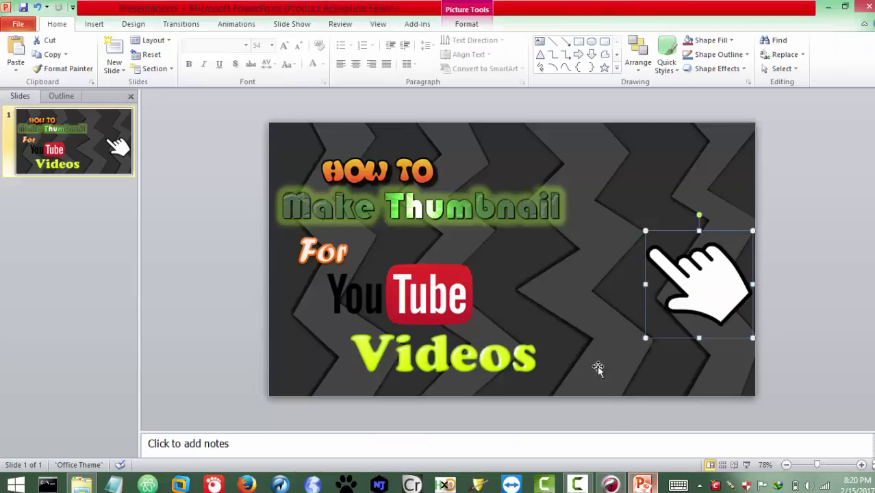
Paste the PowerPoint logo, resize it proportionally and place it above the hand
{"action": "left_click", "coordinate": [569, 307]}
{"action": "key", "text": "ctrl+v"}
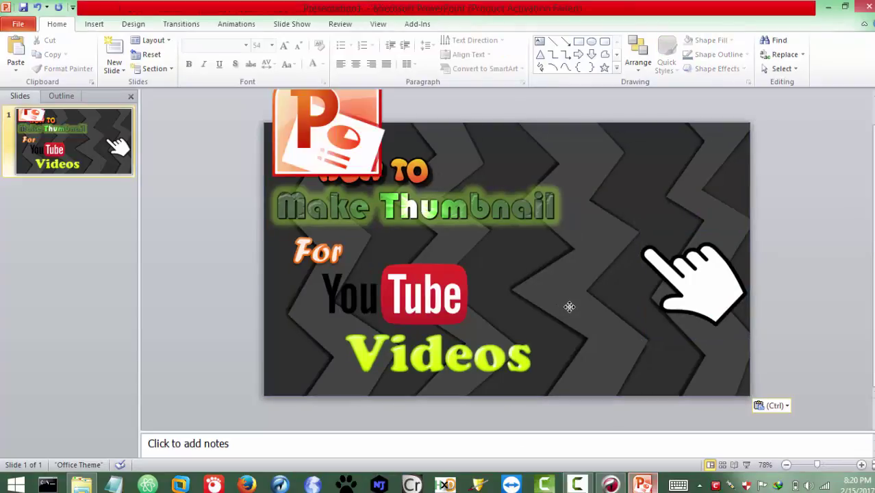
{"action": "mouse_move", "coordinate": [330, 158]}
{"action": "left_mouse_down"}
{"action": "mouse_move", "coordinate": [586, 290]}
{"action": "mouse_move", "coordinate": [590, 306]}
{"action": "left_mouse_up"}
{"action": "left_click_drag", "start_coordinate": [558, 275], "coordinate": [634, 280]}
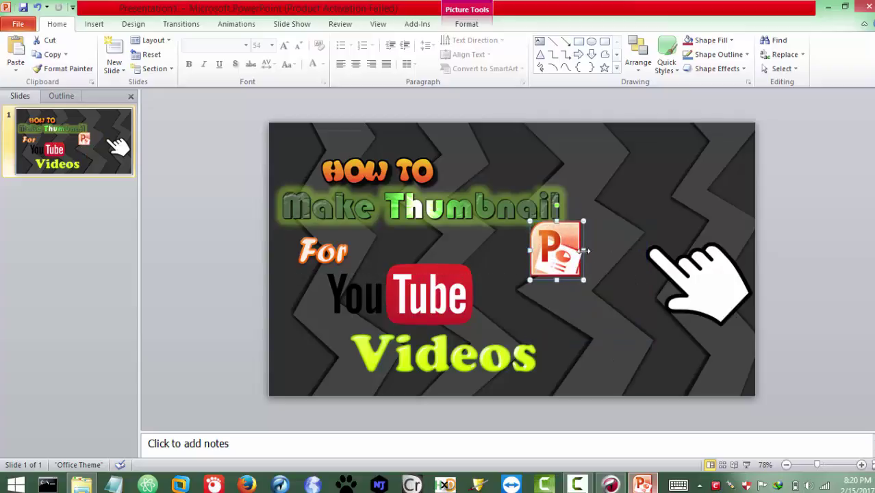
{"action": "left_click_drag", "start_coordinate": [583, 251], "coordinate": [626, 250]}
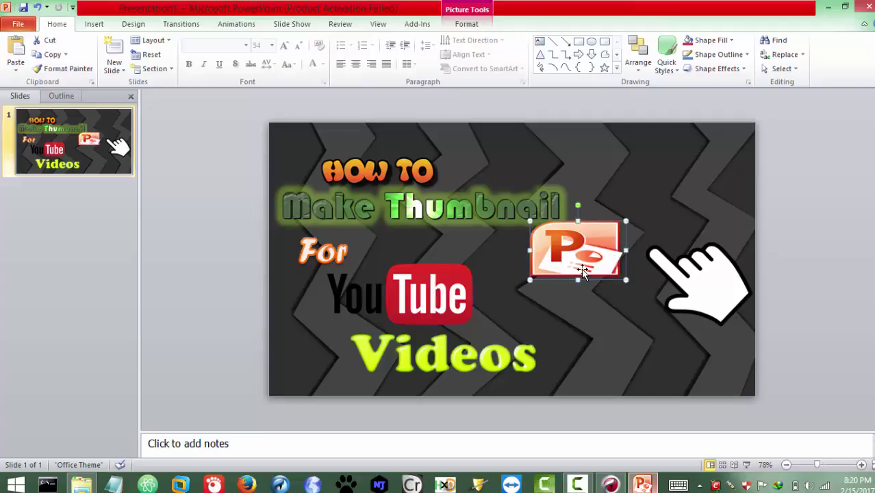
{"action": "key", "text": "ctrl+z"}
{"action": "key", "text": "ctrl+z"}
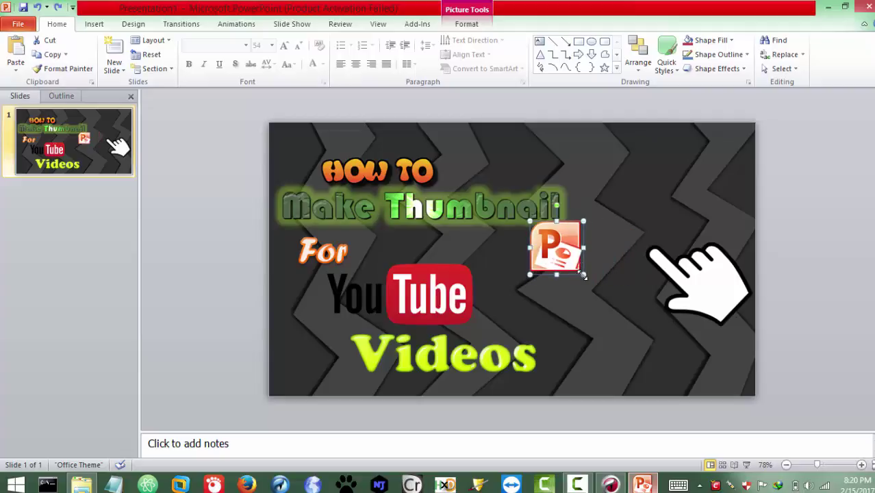
{"action": "left_click_drag", "start_coordinate": [584, 275], "coordinate": [618, 309]}
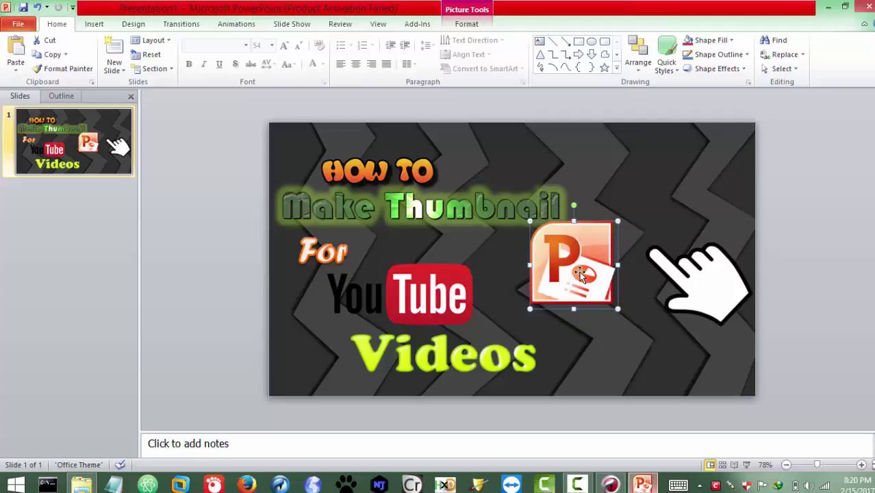
{"action": "left_click_drag", "start_coordinate": [580, 274], "coordinate": [638, 233]}
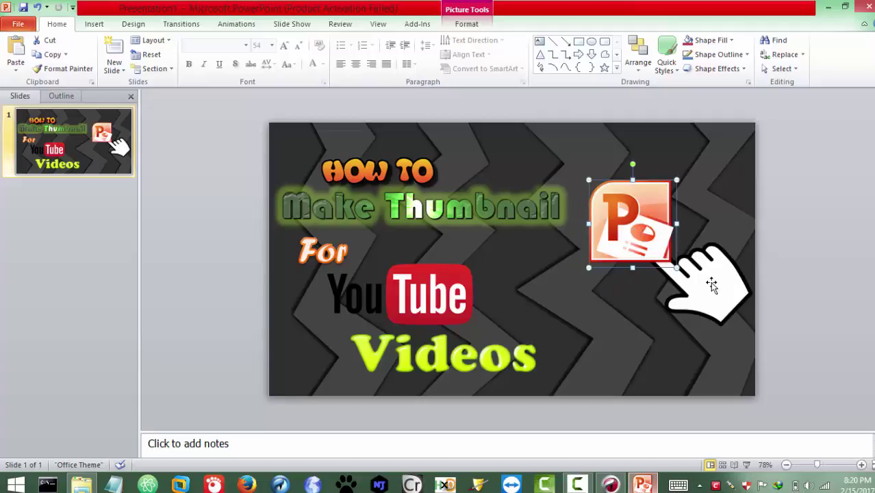
Move the hand picture up slightly and bring it in front of the logo
{"action": "left_click_drag", "start_coordinate": [712, 284], "coordinate": [718, 265]}
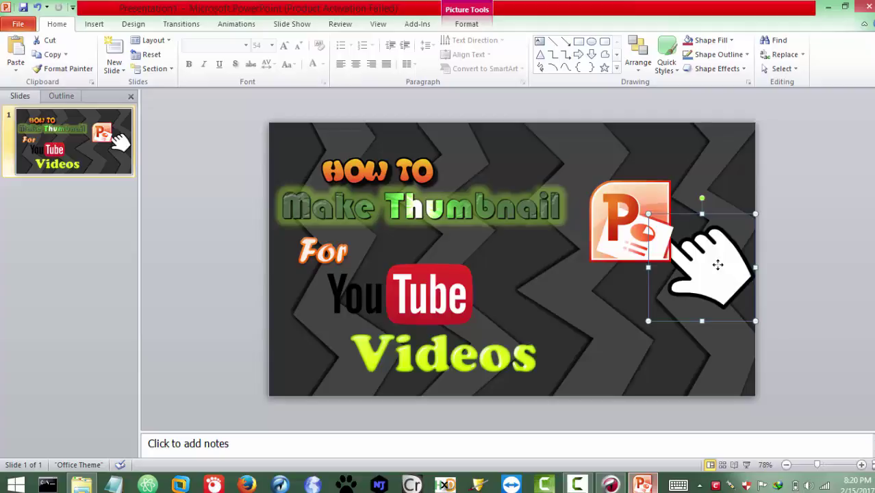
{"action": "right_click", "coordinate": [717, 265]}
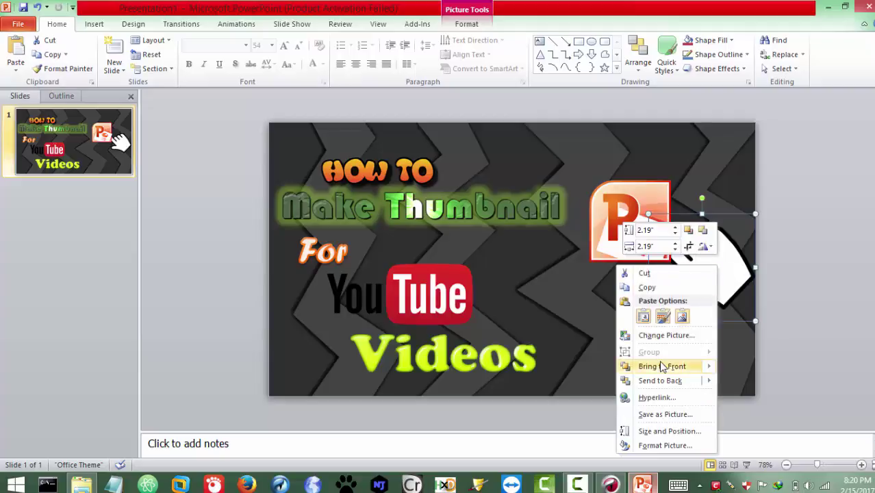
{"action": "mouse_move", "coordinate": [662, 367]}
{"action": "left_click", "coordinate": [597, 367]}
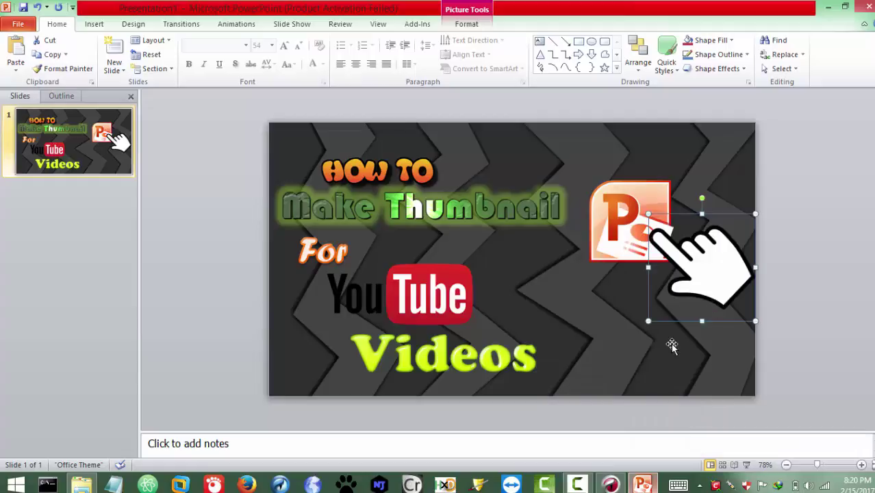
{"action": "left_click", "coordinate": [666, 347]}
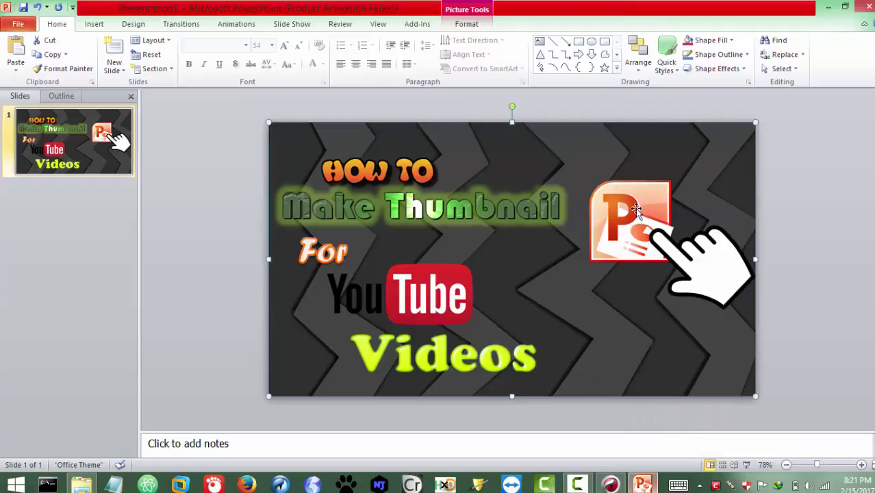
Adjust the logo and hand positions, enlarging the hand down and left
{"action": "mouse_move", "coordinate": [628, 203]}
{"action": "left_mouse_down"}
{"action": "mouse_move", "coordinate": [639, 180]}
{"action": "mouse_move", "coordinate": [630, 187]}
{"action": "left_mouse_up"}
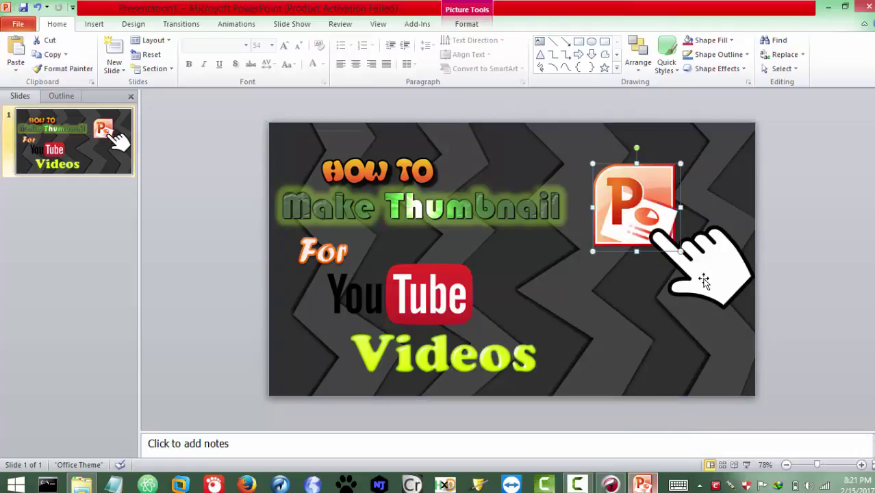
{"action": "left_click_drag", "start_coordinate": [704, 279], "coordinate": [690, 277]}
{"action": "left_click", "coordinate": [651, 331]}
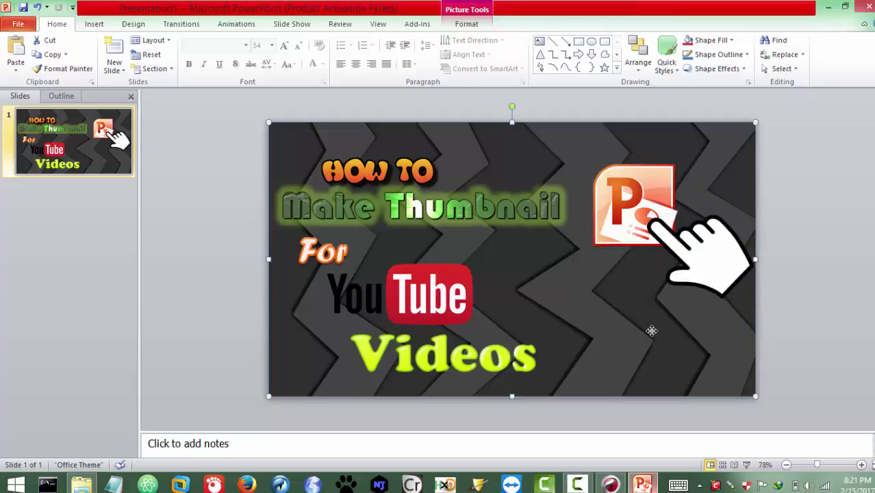
{"action": "left_click", "coordinate": [688, 276]}
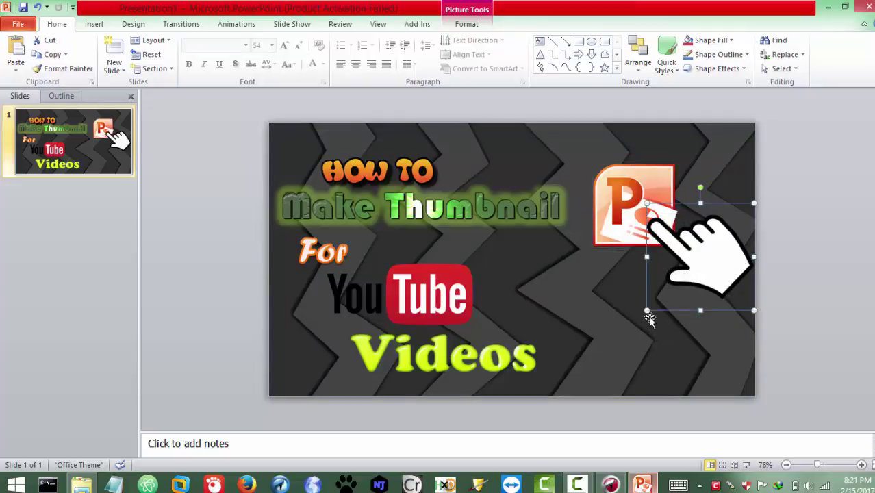
{"action": "left_click_drag", "start_coordinate": [645, 311], "coordinate": [628, 329]}
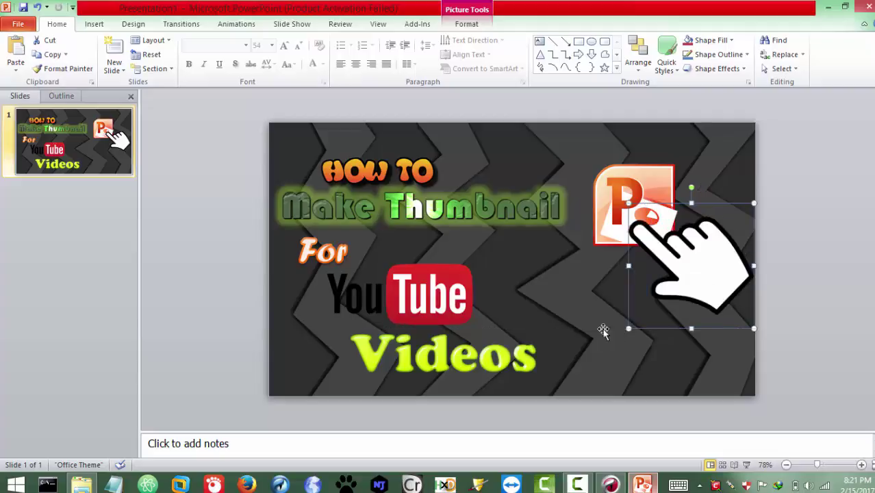
{"action": "left_click", "coordinate": [547, 328]}
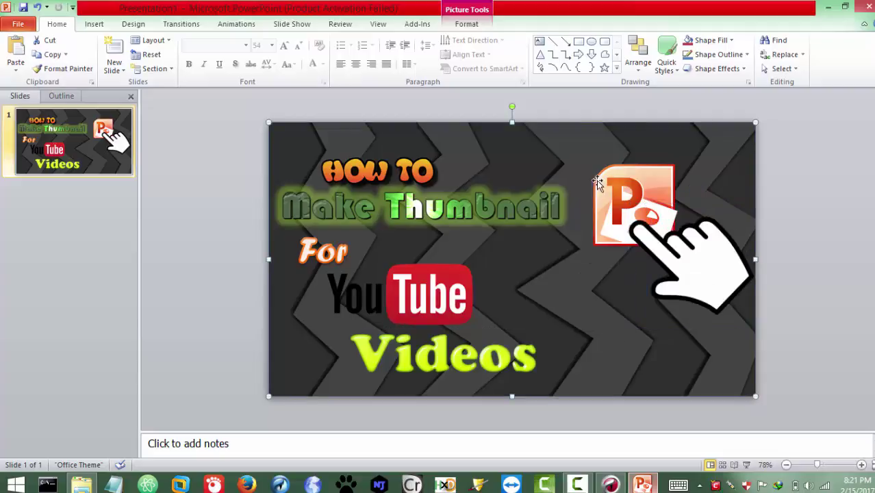
Draw a 5-point star shape over the PowerPoint logo
{"action": "left_click", "coordinate": [94, 25]}
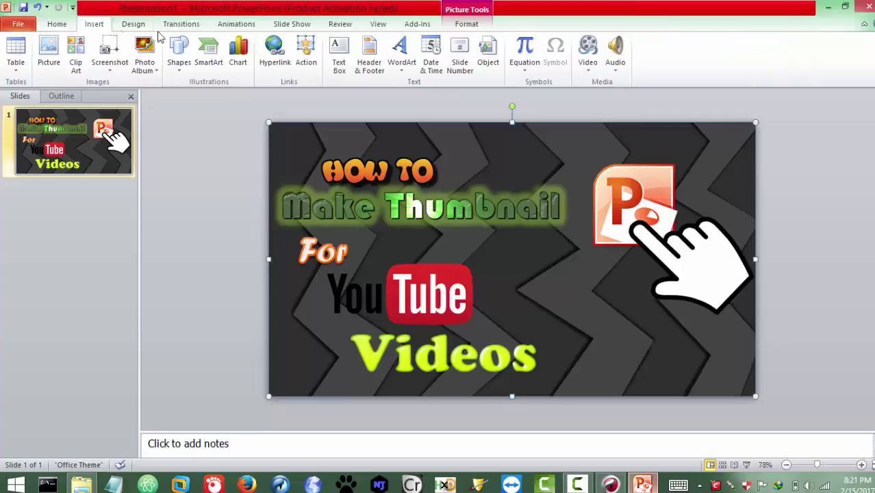
{"action": "left_click", "coordinate": [179, 63]}
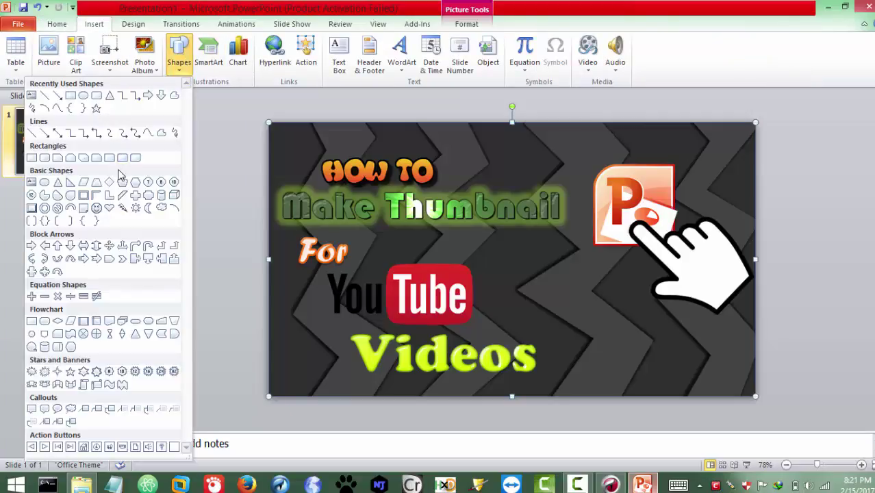
{"action": "left_click", "coordinate": [95, 109]}
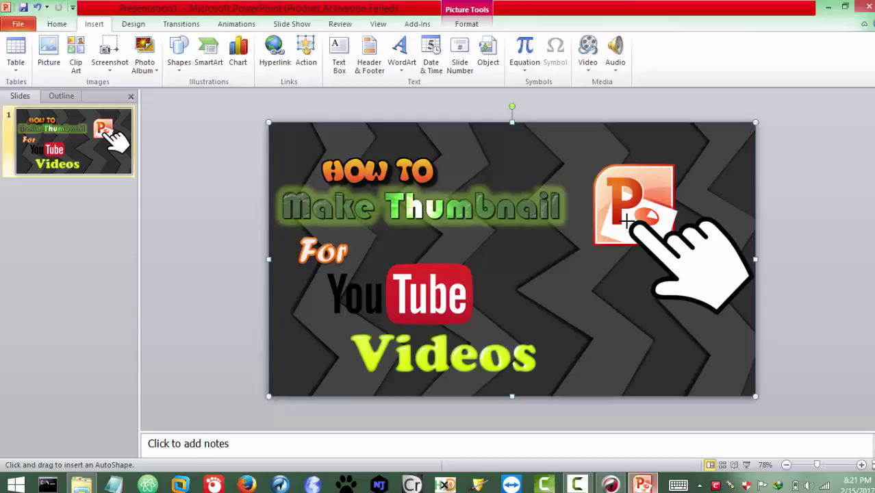
{"action": "mouse_move", "coordinate": [626, 220]}
{"action": "left_mouse_down"}
{"action": "mouse_move", "coordinate": [678, 273]}
{"action": "mouse_move", "coordinate": [622, 231]}
{"action": "mouse_move", "coordinate": [628, 225]}
{"action": "left_mouse_up"}
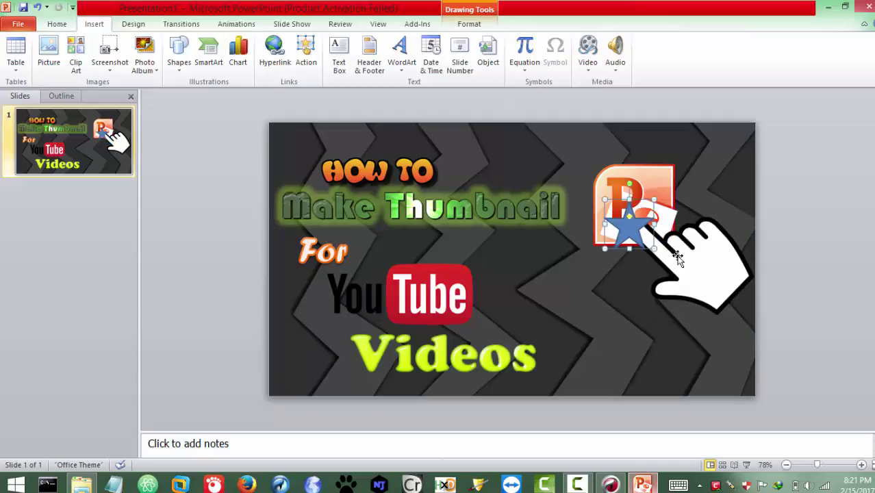
Bring the hand picture to the front and shift the PowerPoint logo slightly left
{"action": "left_click", "coordinate": [678, 258]}
{"action": "right_click", "coordinate": [677, 258]}
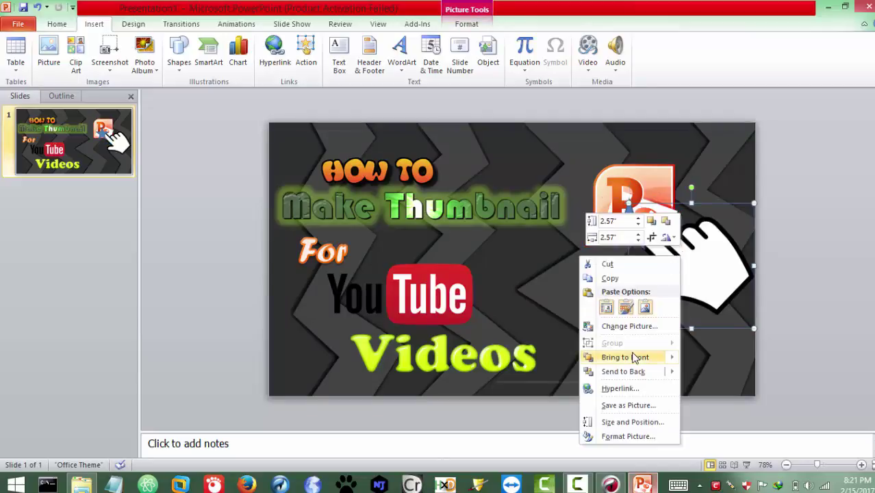
{"action": "mouse_move", "coordinate": [634, 356]}
{"action": "left_click", "coordinate": [557, 358]}
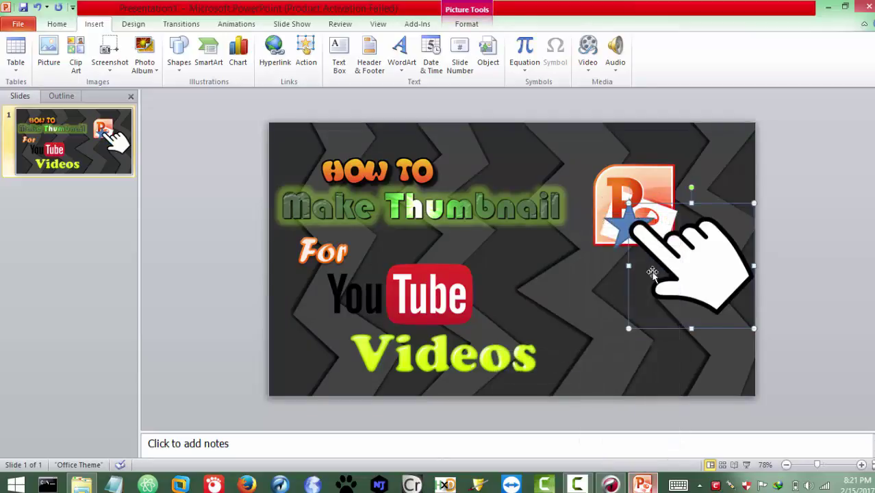
{"action": "left_click_drag", "start_coordinate": [639, 187], "coordinate": [623, 185]}
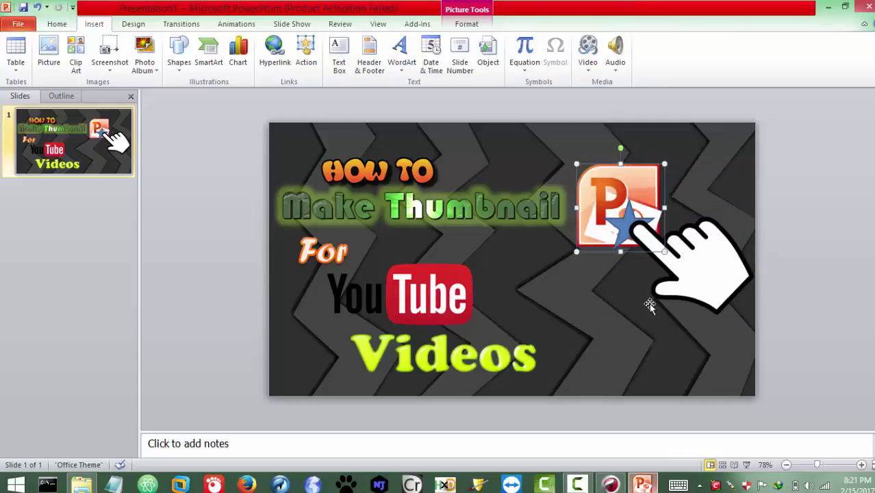
{"action": "left_click", "coordinate": [647, 296]}
{"action": "left_click", "coordinate": [614, 217]}
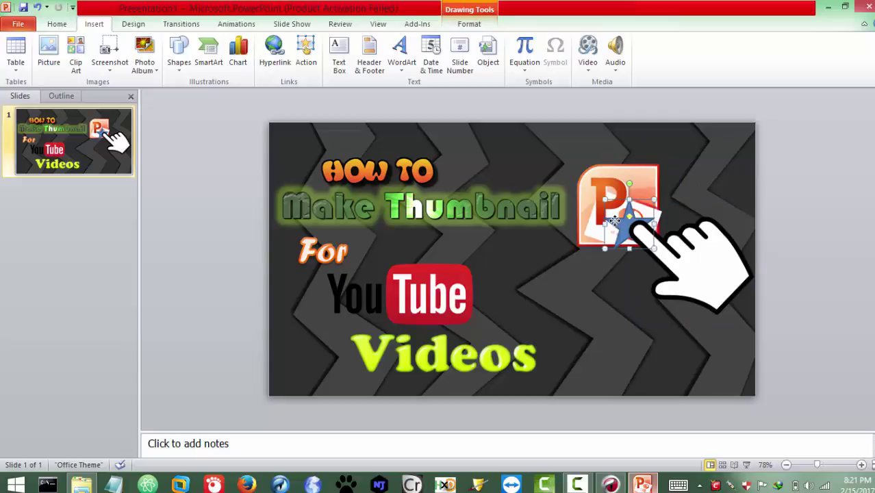
Set the star's Shape Fill to Yellow from the Standard Colors
{"action": "left_click", "coordinate": [474, 29]}
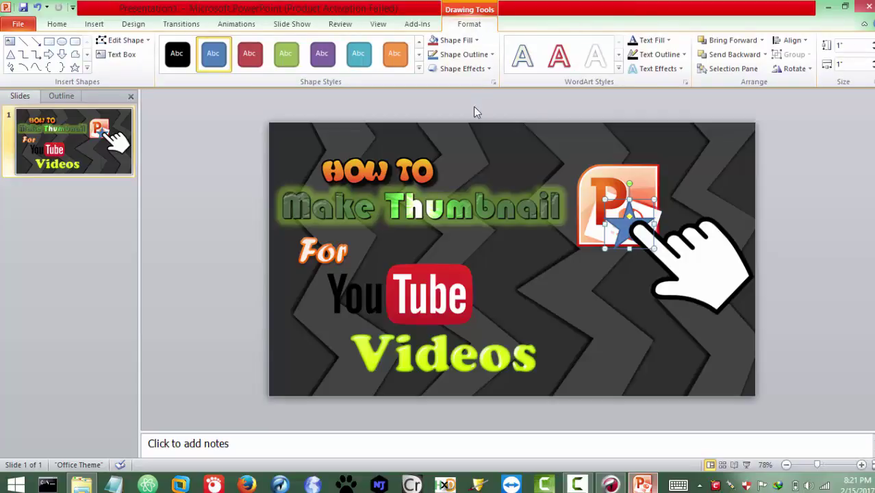
{"action": "left_click", "coordinate": [478, 57]}
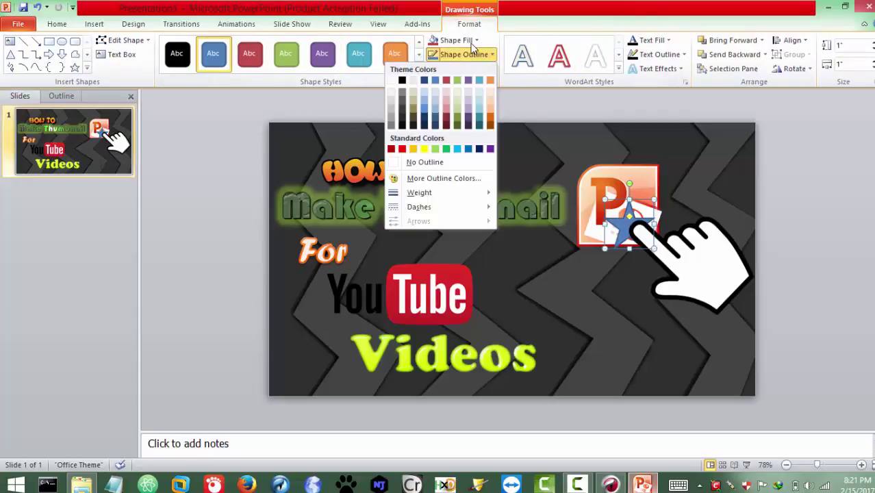
{"action": "left_click", "coordinate": [472, 42]}
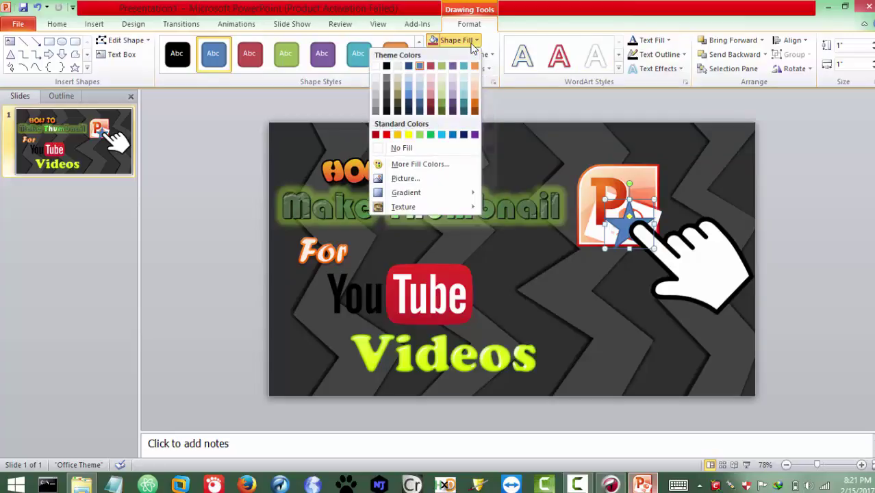
{"action": "left_click", "coordinate": [411, 135]}
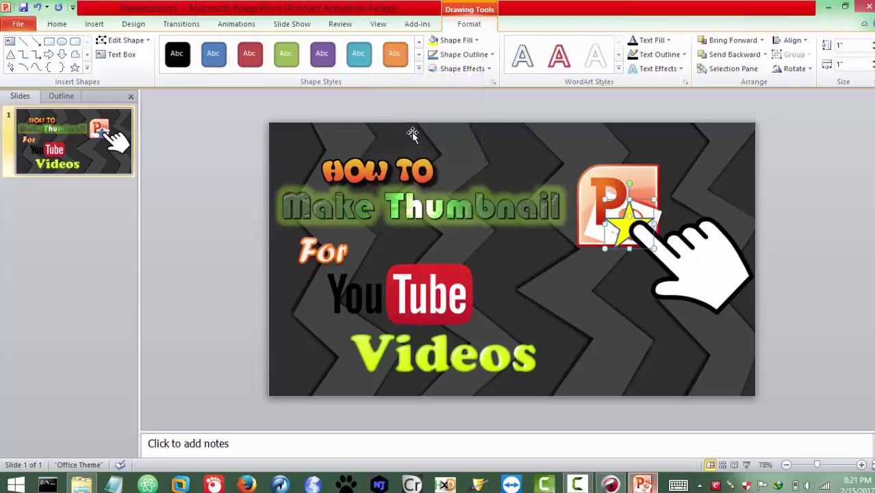
{"action": "left_click", "coordinate": [465, 54]}
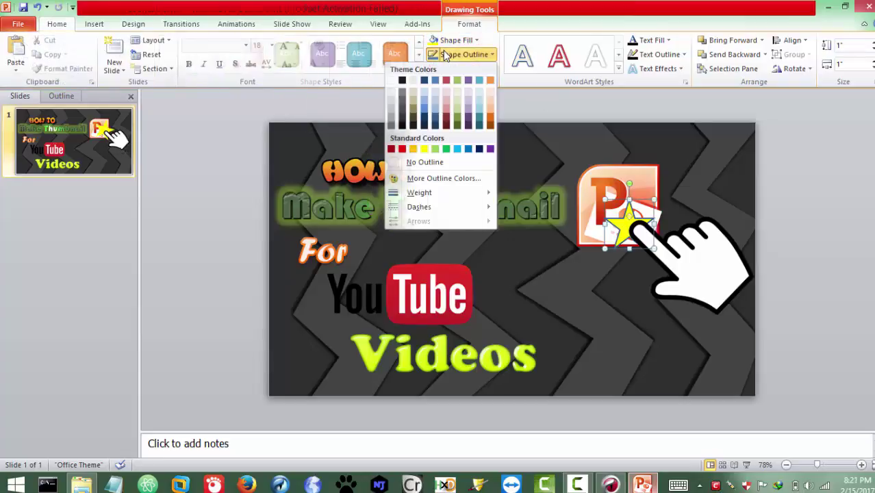
{"action": "left_click", "coordinate": [698, 249]}
{"action": "left_click", "coordinate": [782, 247]}
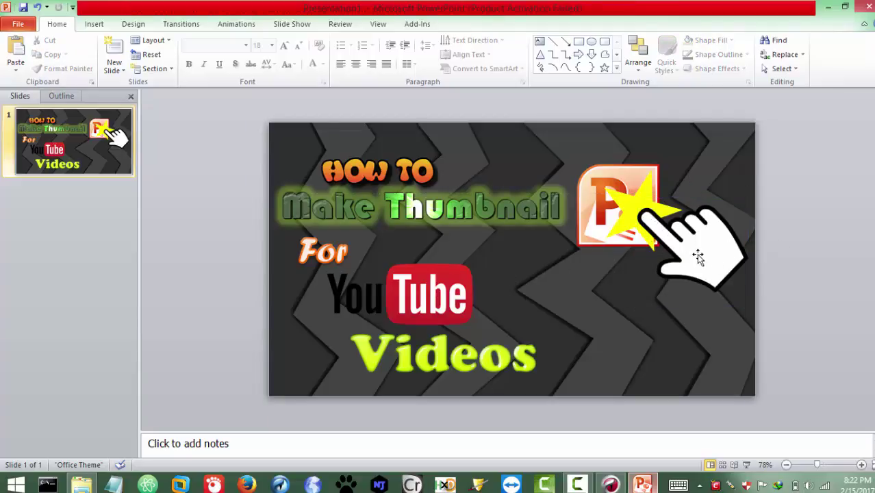
Insert WordArt reading 'with' and move it onto the pointing hand
{"action": "left_click", "coordinate": [93, 24]}
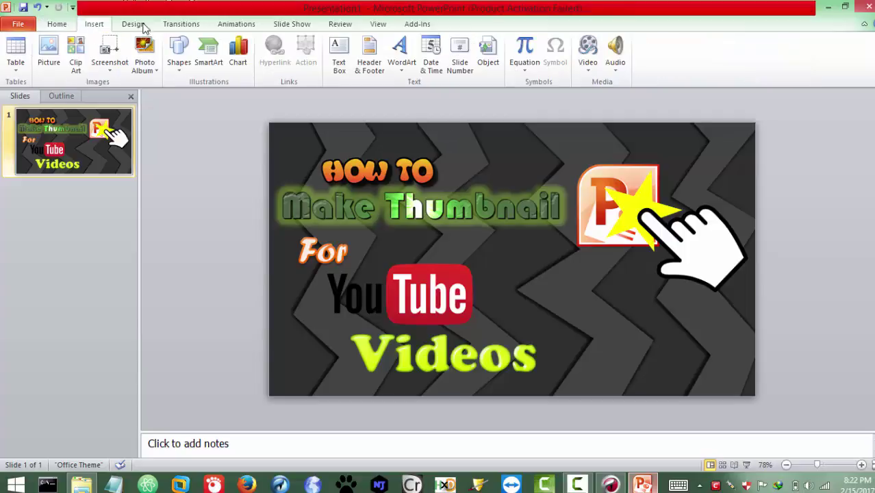
{"action": "left_click", "coordinate": [401, 51]}
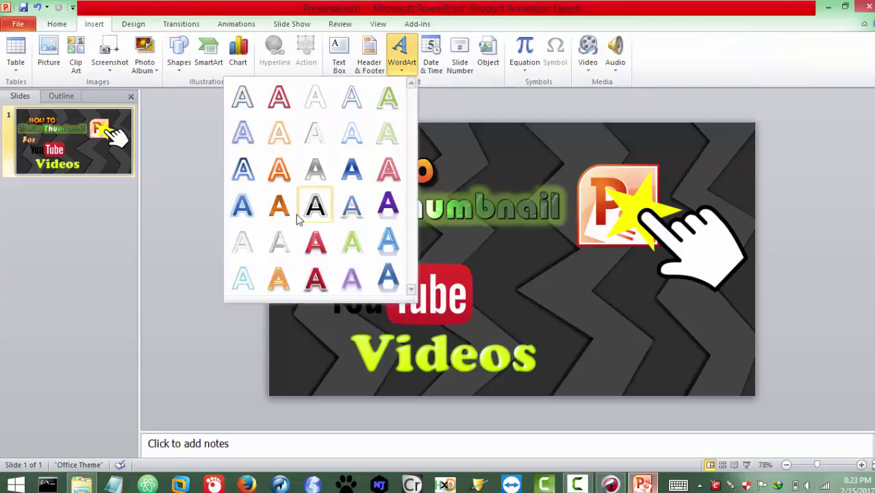
{"action": "left_click", "coordinate": [319, 210]}
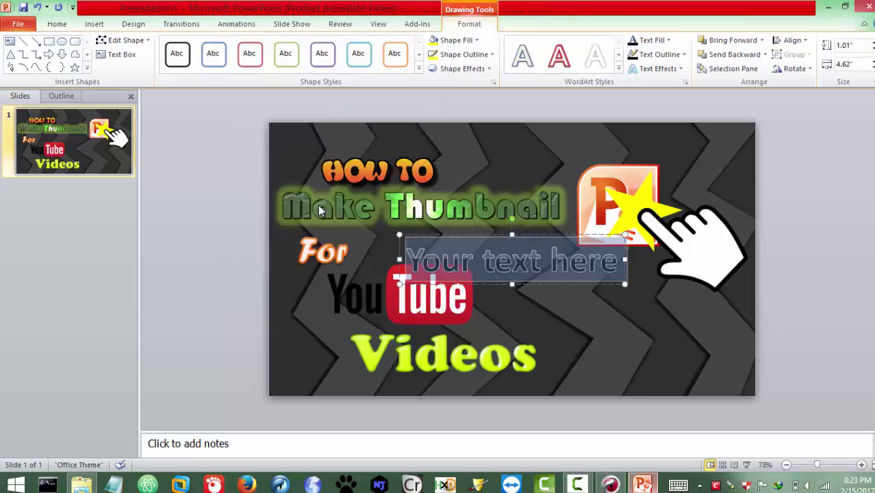
{"action": "type", "text": "with"}
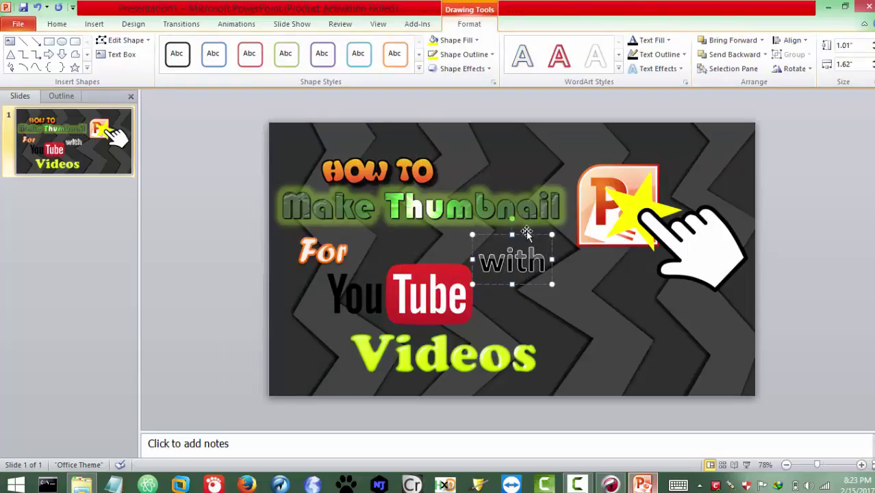
{"action": "left_click_drag", "start_coordinate": [527, 234], "coordinate": [516, 248]}
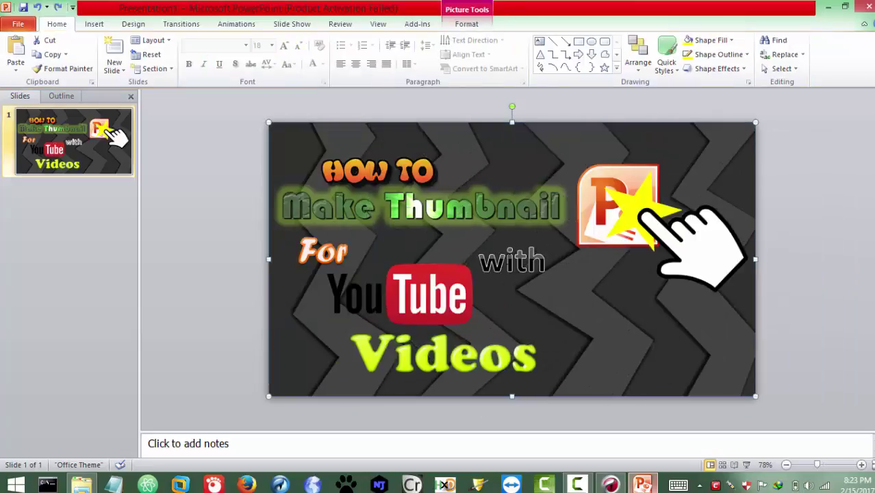
{"action": "left_click", "coordinate": [506, 260]}
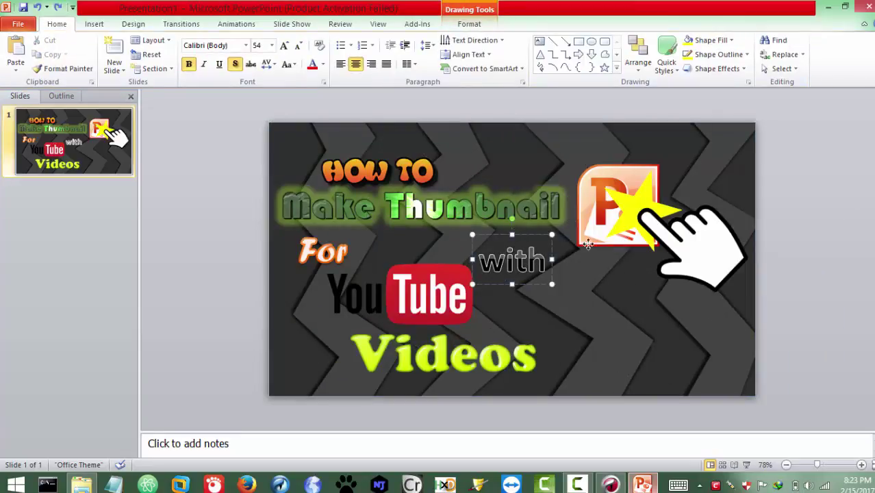
{"action": "mouse_move", "coordinate": [587, 244]}
{"action": "left_mouse_down"}
{"action": "mouse_move", "coordinate": [701, 224]}
{"action": "mouse_move", "coordinate": [677, 222]}
{"action": "left_mouse_up"}
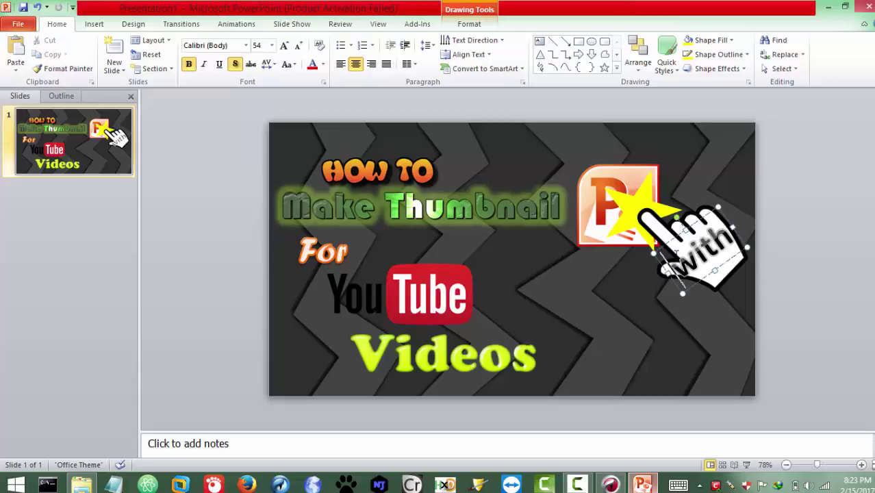
Format the tilted 'with' label at size 36 in Berlin Sans FB Demi
{"action": "double_click", "coordinate": [677, 254]}
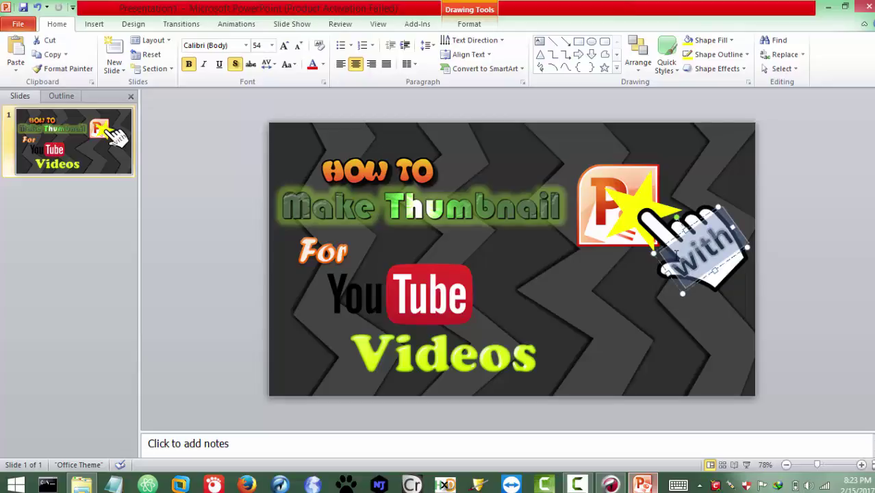
{"action": "key", "text": "ctrl+shift+comma"}
{"action": "key", "text": "ctrl+shift+comma"}
{"action": "key", "text": "ctrl+shift+comma"}
{"action": "key", "text": "ctrl+shift+comma"}
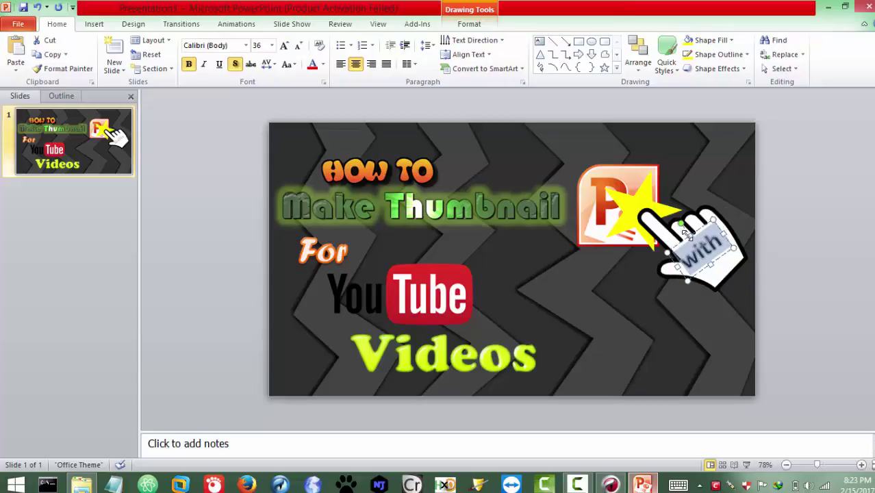
{"action": "left_click", "coordinate": [688, 239]}
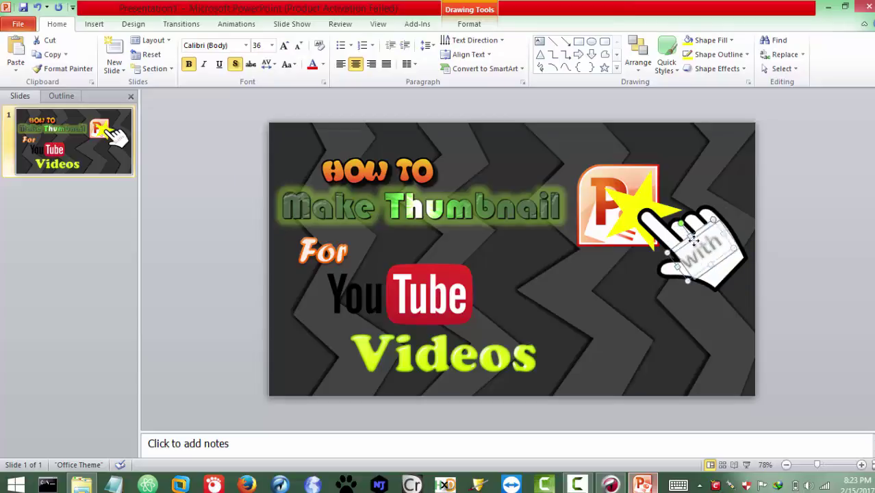
{"action": "key", "text": "ctrl+y"}
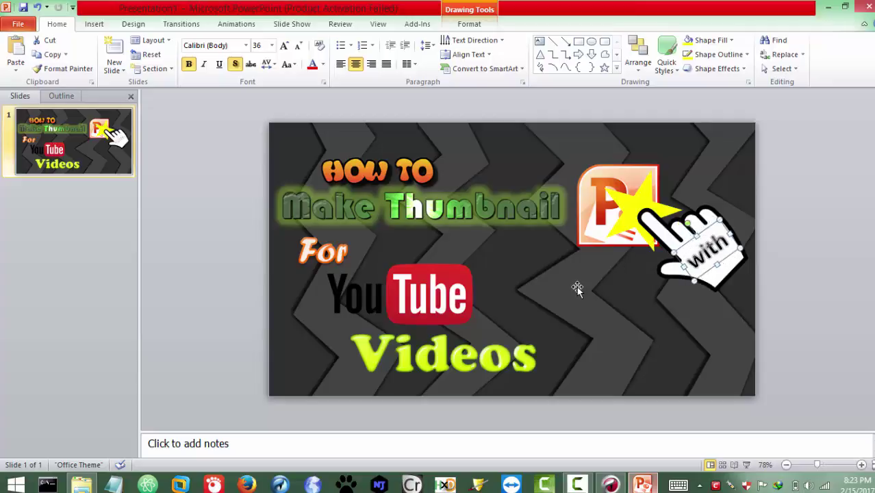
{"action": "double_click", "coordinate": [705, 260]}
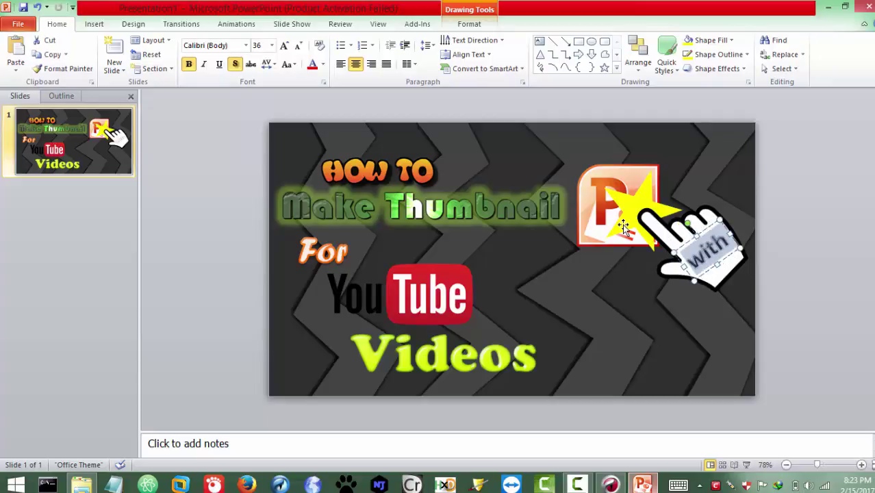
{"action": "left_click", "coordinate": [245, 45]}
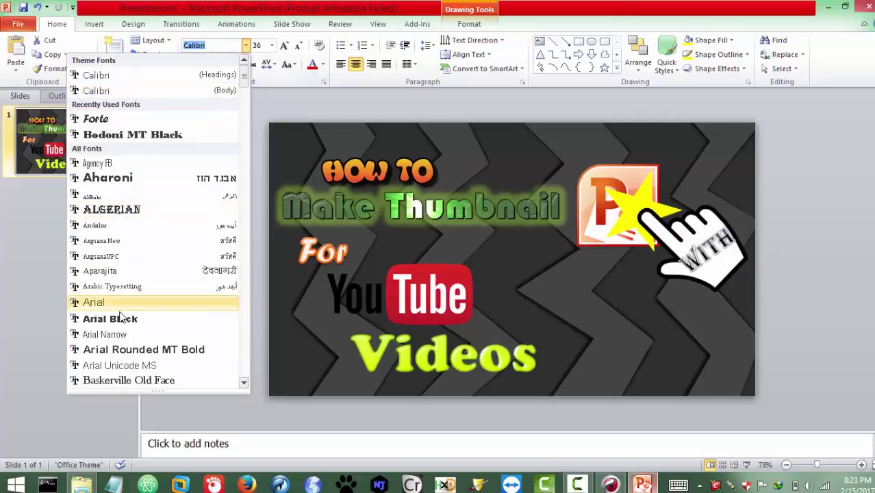
{"action": "scroll", "coordinate": [175, 105], "scroll_direction": "down", "scroll_amount": 8}
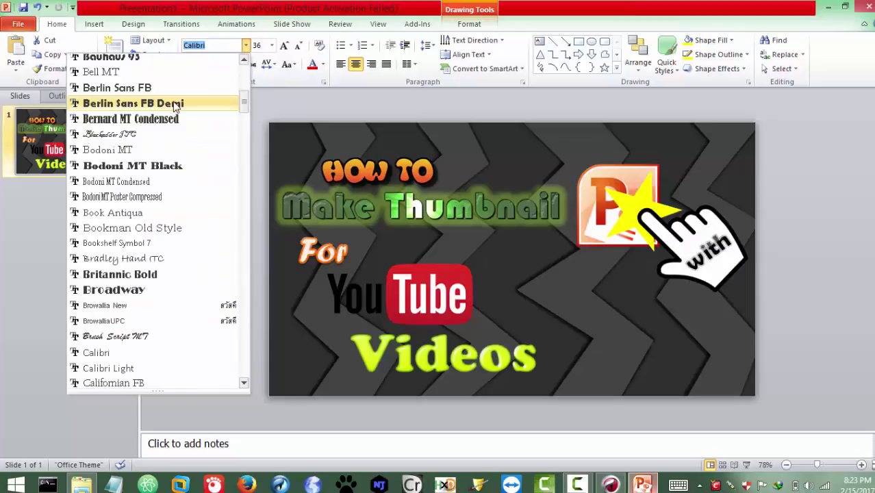
{"action": "left_click", "coordinate": [175, 104]}
{"action": "left_click", "coordinate": [663, 370]}
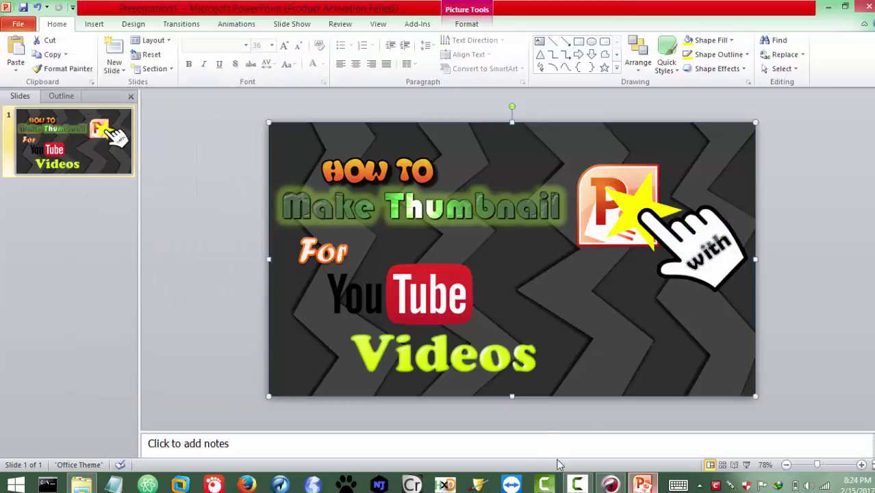
Close the Starburst and Fun Logo Design tabs in the browser
{"action": "left_click", "coordinate": [609, 485]}
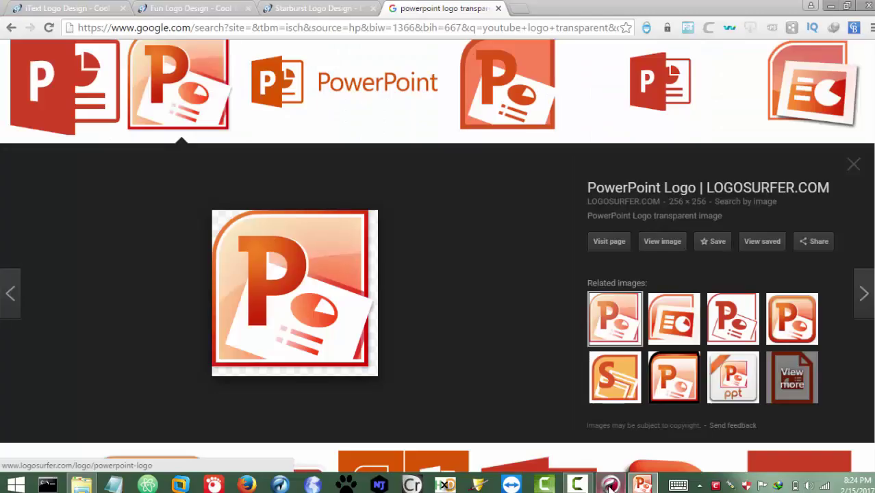
{"action": "left_click", "coordinate": [327, 7]}
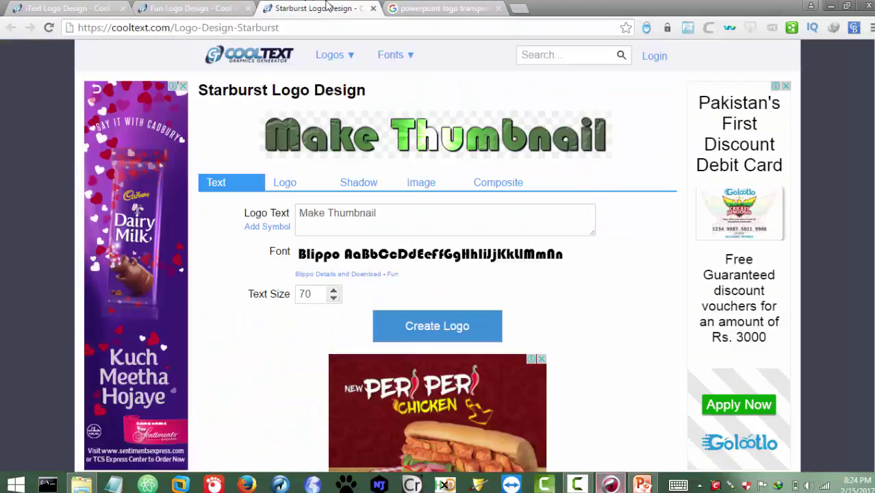
{"action": "left_click", "coordinate": [378, 8]}
{"action": "left_click", "coordinate": [233, 6]}
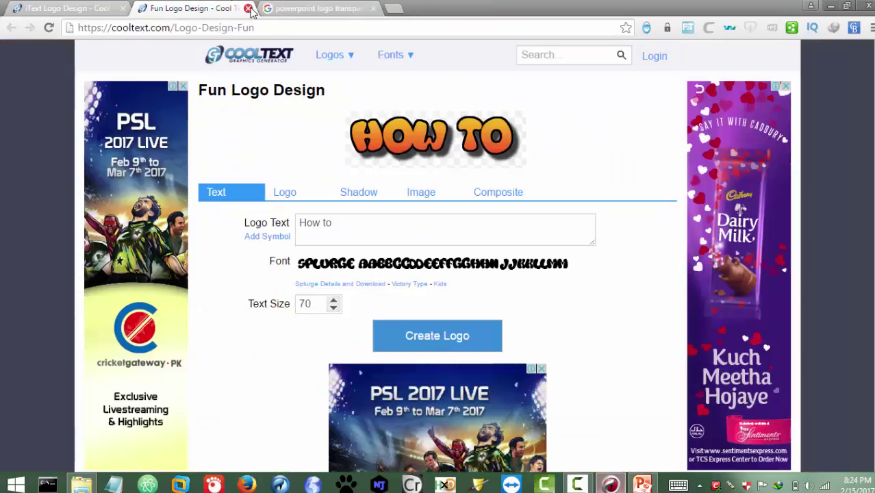
{"action": "left_click", "coordinate": [248, 9]}
{"action": "key", "text": "ctrl+shift+Tab"}
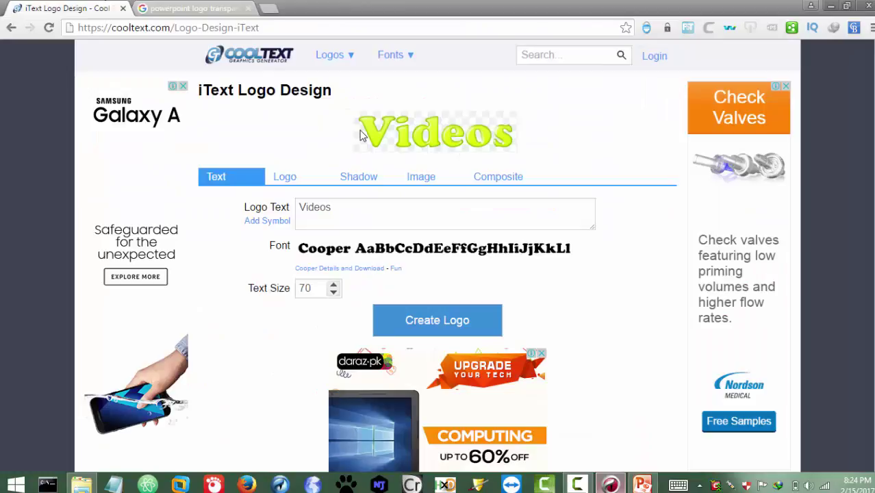
Copy the orange PowerPoint text image from the Keen Logo Design page
{"action": "mouse_move", "coordinate": [330, 55]}
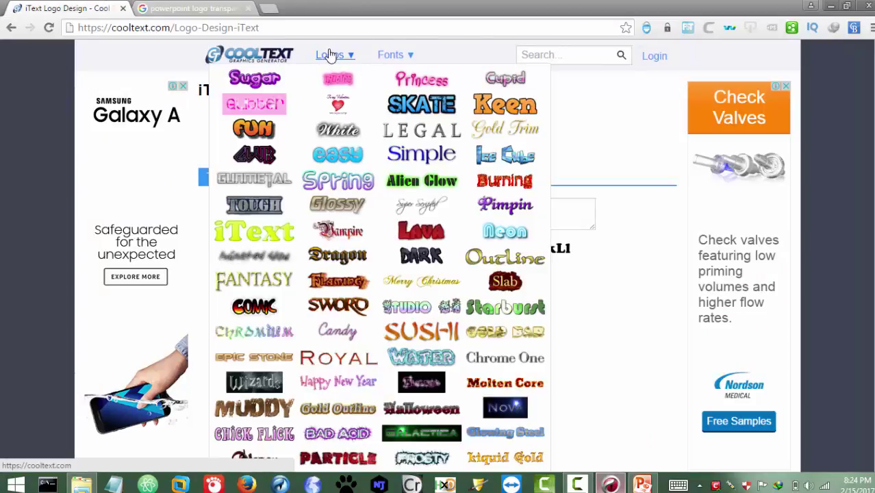
{"action": "left_click", "coordinate": [338, 154]}
{"action": "left_click", "coordinate": [505, 104]}
{"action": "right_click", "coordinate": [450, 156]}
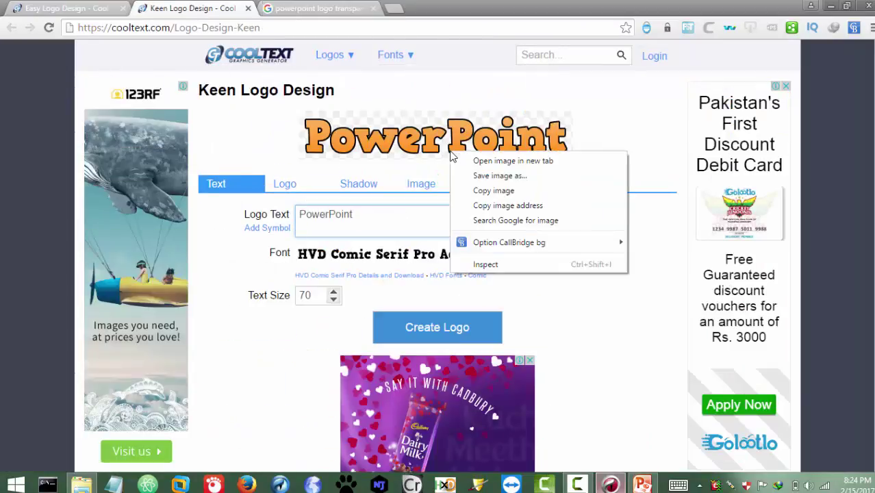
{"action": "left_click", "coordinate": [496, 191]}
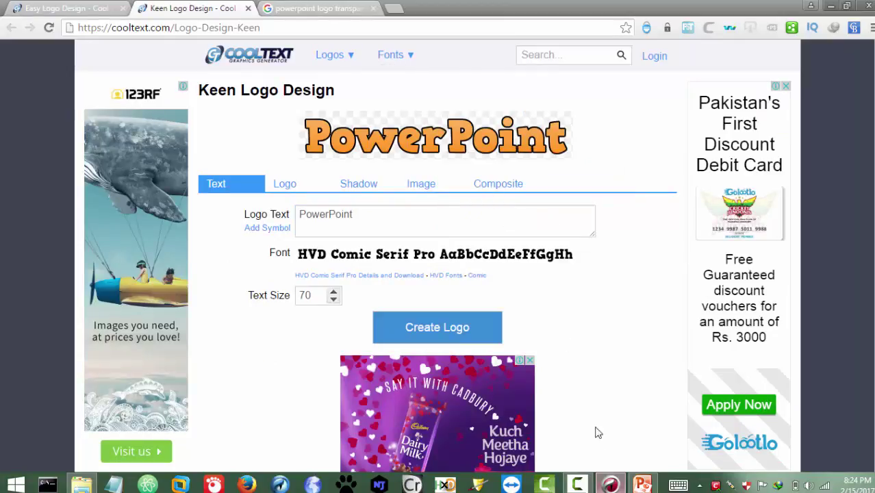
{"action": "left_click", "coordinate": [643, 486]}
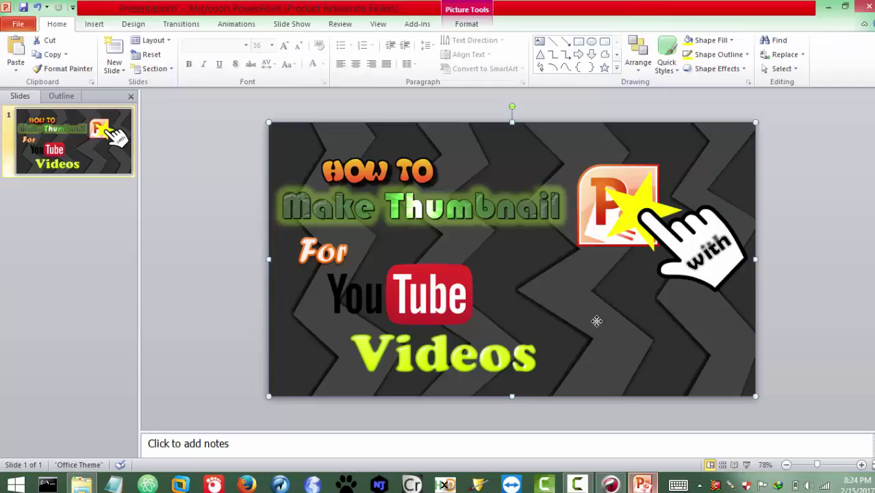
Paste the orange PowerPoint text and place it under the pointing hand at lower right
{"action": "key", "text": "ctrl+v"}
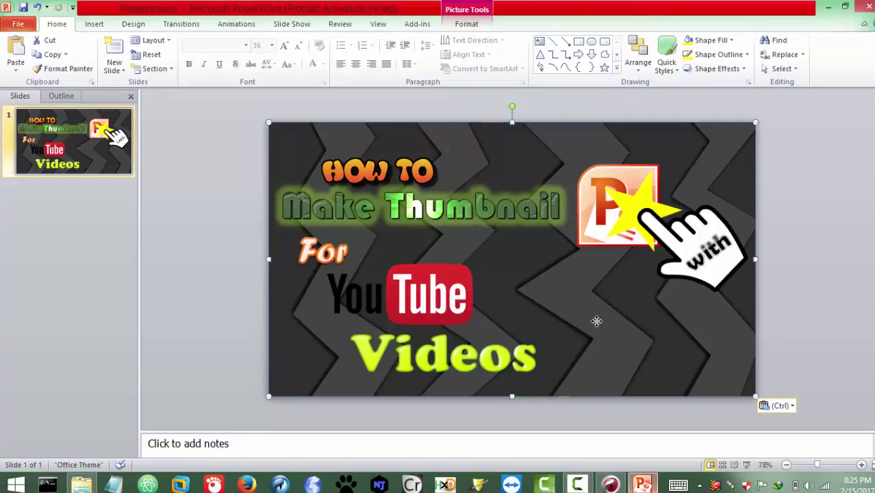
{"action": "left_click_drag", "start_coordinate": [398, 130], "coordinate": [690, 312]}
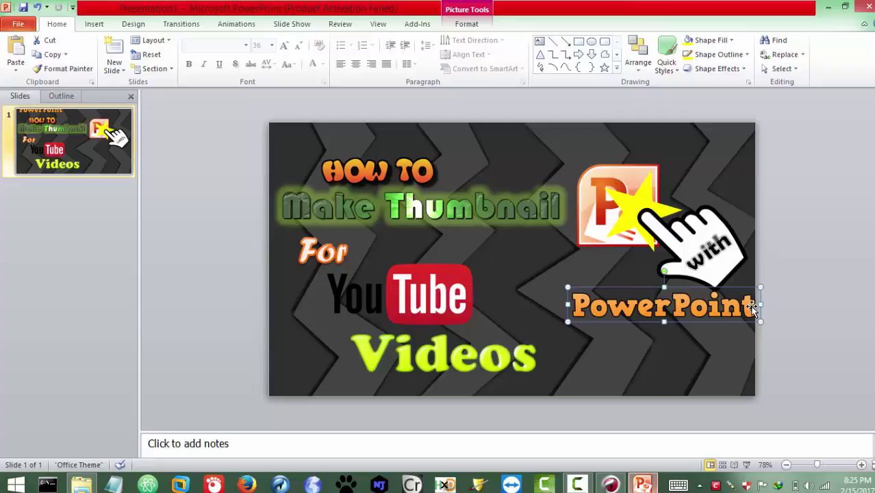
{"action": "left_click", "coordinate": [834, 304]}
Give the PowerPoint text picture a red 18 pt glow
{"action": "left_click", "coordinate": [707, 300]}
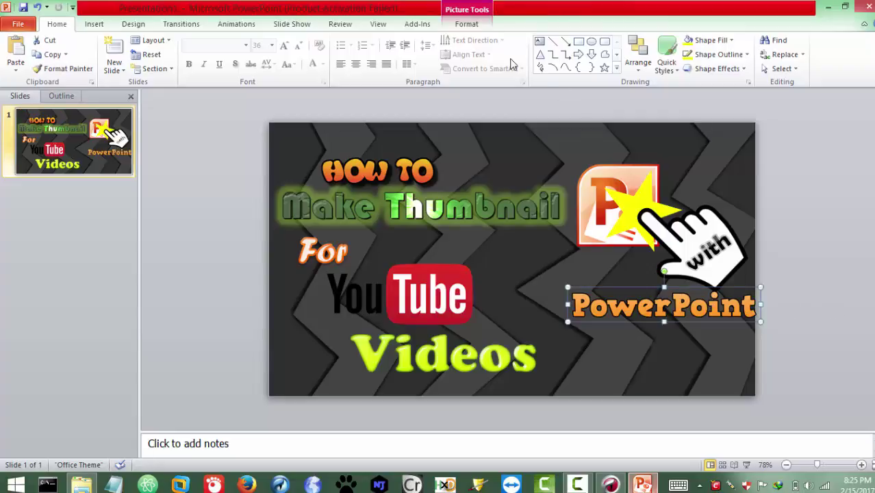
{"action": "left_click", "coordinate": [466, 24]}
{"action": "left_click", "coordinate": [574, 55]}
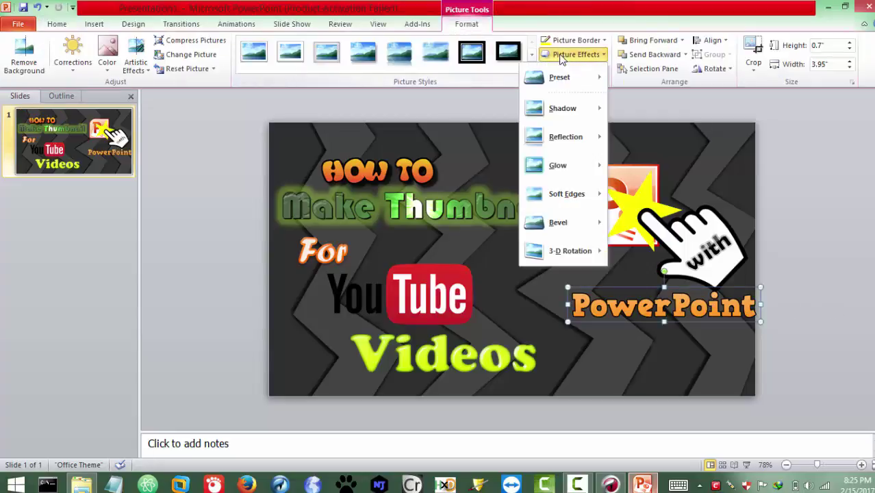
{"action": "mouse_move", "coordinate": [571, 167]}
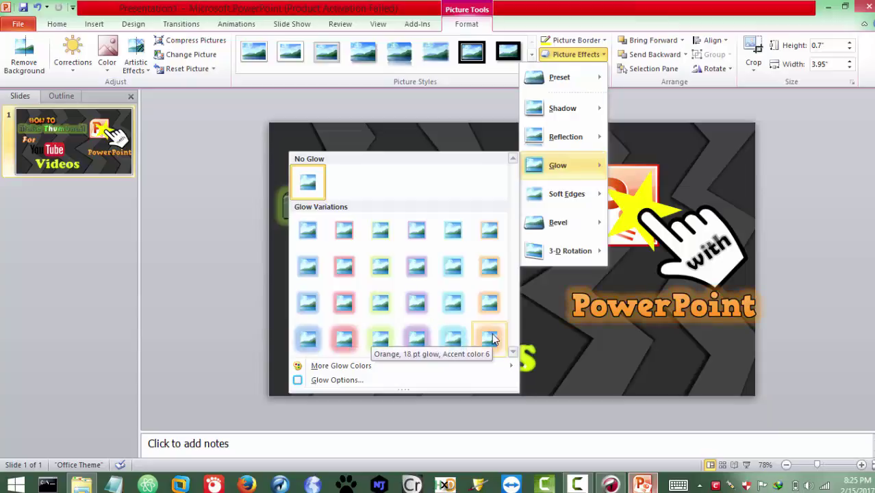
{"action": "left_click", "coordinate": [333, 343]}
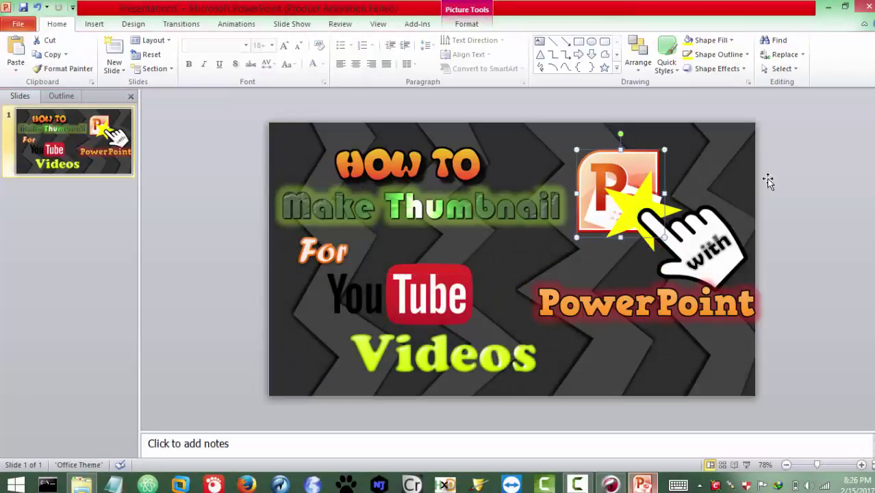
Select the 'For' and YouTube logo picture near the bottom of the slide
{"action": "left_click", "coordinate": [768, 182]}
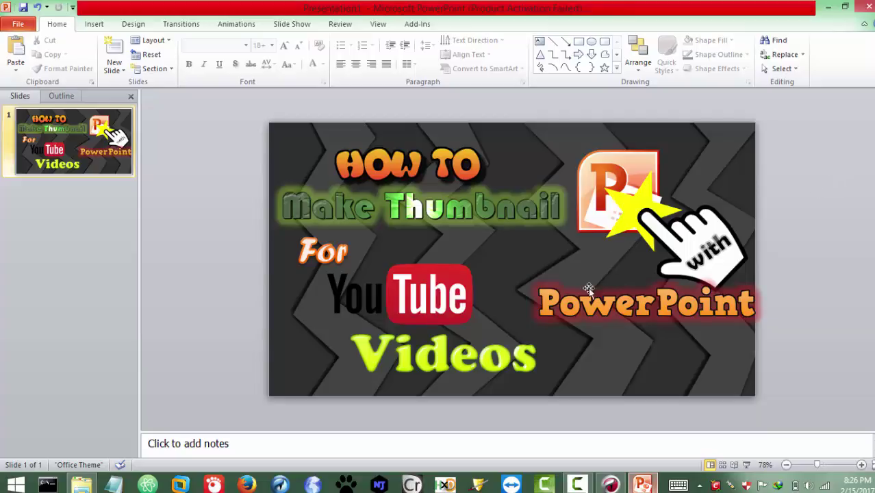
{"action": "left_click", "coordinate": [502, 354]}
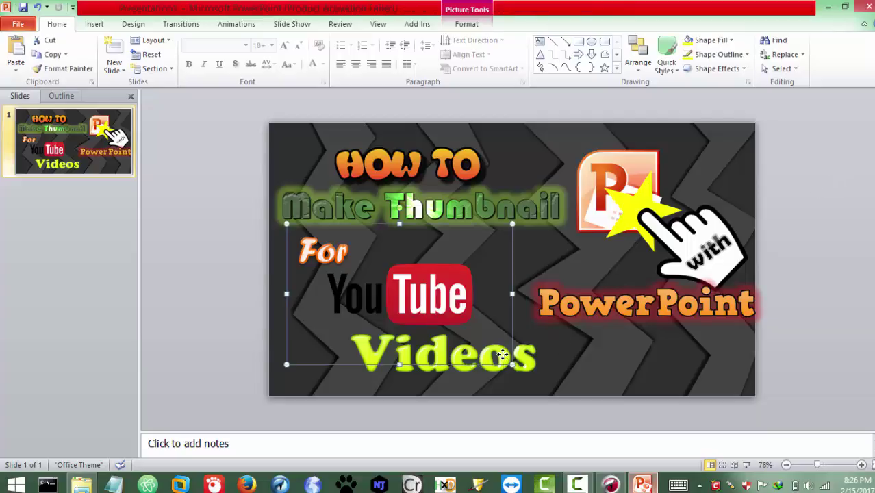
{"action": "left_click", "coordinate": [543, 363]}
{"action": "left_click", "coordinate": [519, 366]}
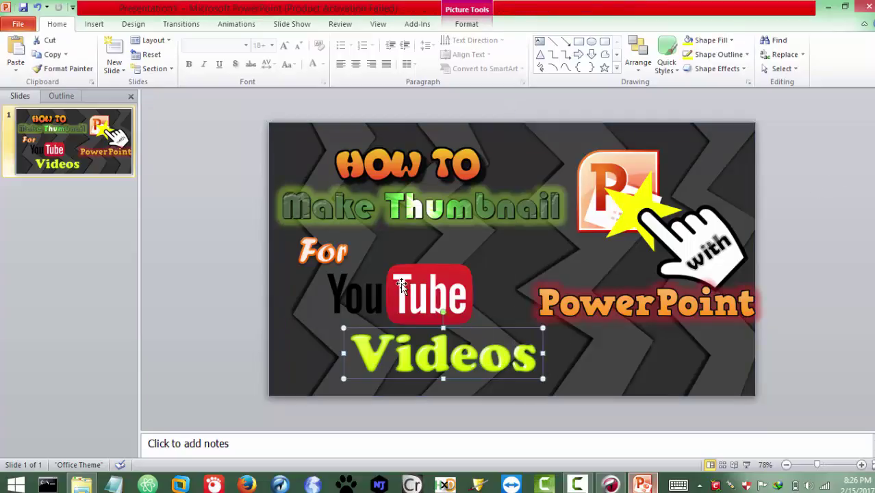
{"action": "left_click", "coordinate": [504, 355]}
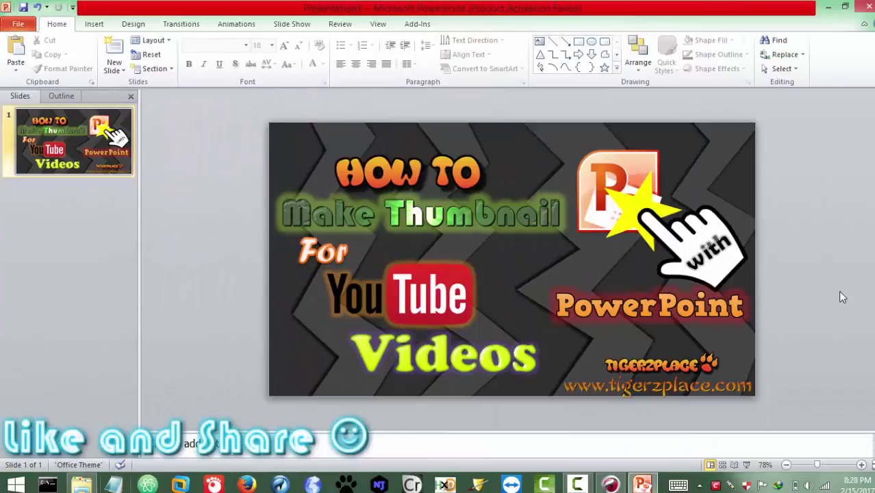
Save the presentation to the Desktop with the PNG image file type
{"action": "left_click", "coordinate": [18, 26]}
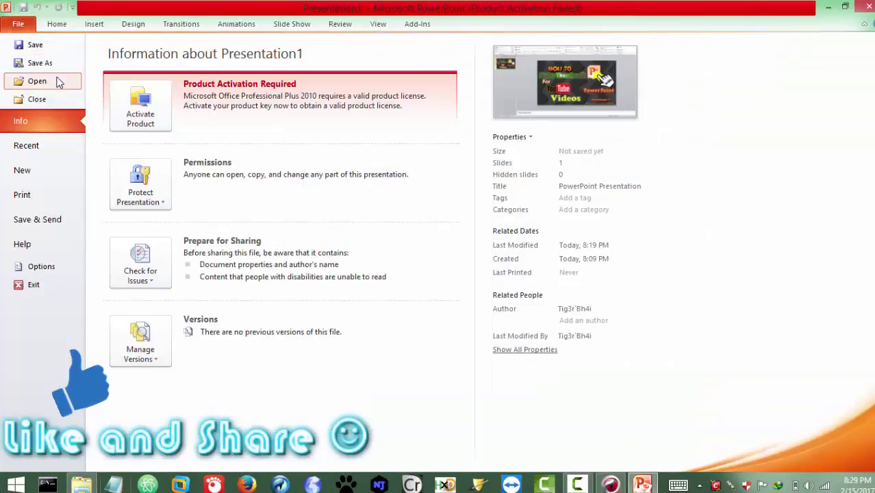
{"action": "key", "text": "Escape"}
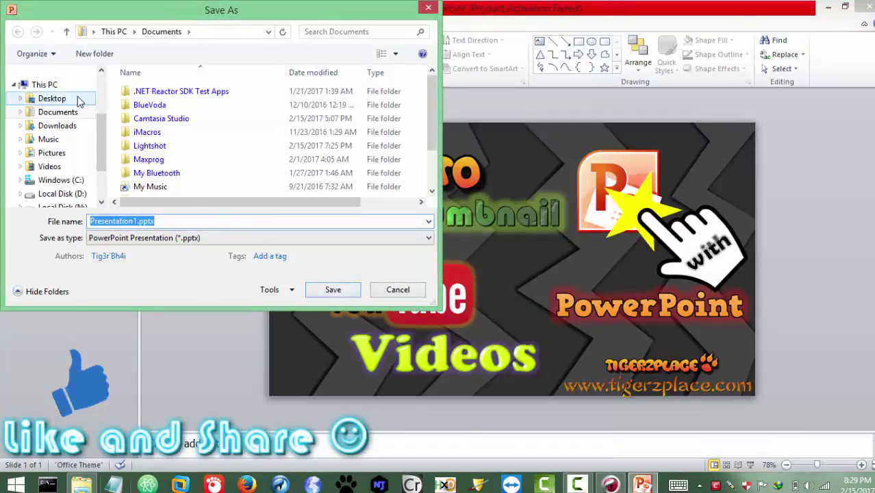
{"action": "left_click", "coordinate": [89, 102]}
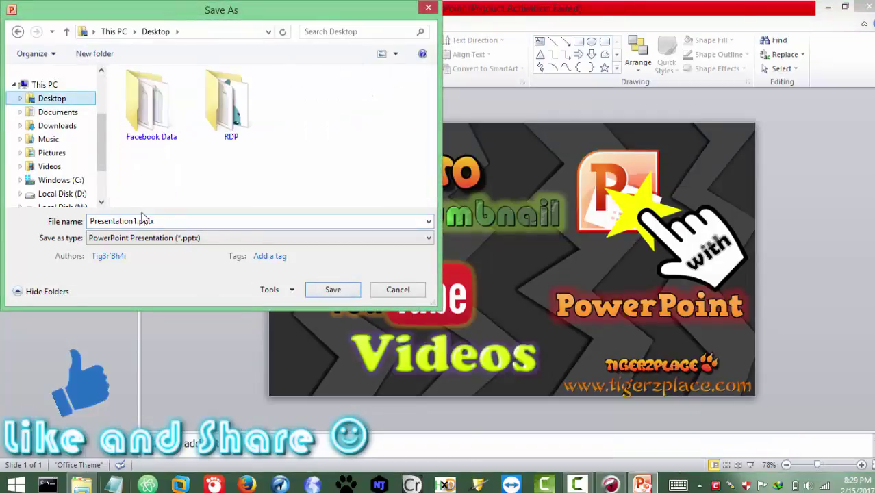
{"action": "left_click", "coordinate": [172, 237]}
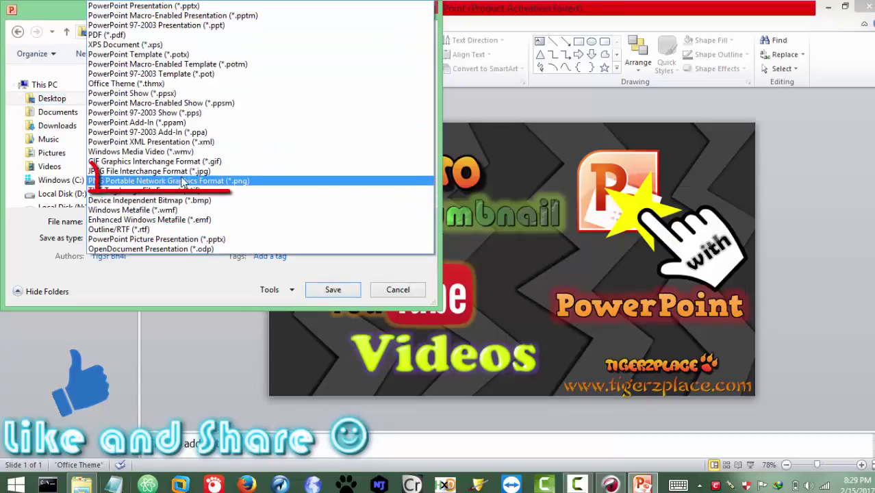
{"action": "left_click", "coordinate": [209, 181]}
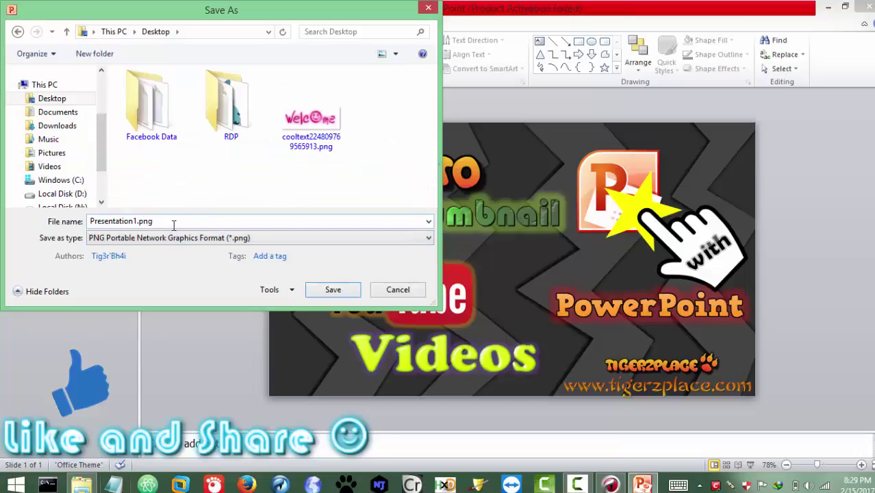
Name the file 'How to make thumbnail for youtube videos' and export only the current slide
{"action": "left_click", "coordinate": [135, 219]}
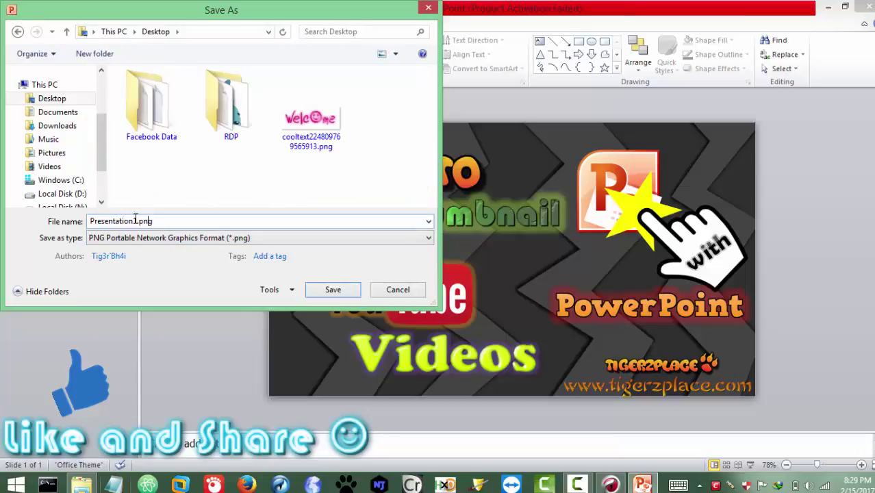
{"action": "key", "text": "Left"}
{"action": "key", "text": "Left"}
{"action": "key", "text": "Left"}
{"action": "key", "text": "Left"}
{"action": "key", "text": "shift+Left"}
{"action": "key", "text": "shift+Left"}
{"action": "key", "text": "shift+Left"}
{"action": "key", "text": "shift+Left"}
{"action": "key", "text": "shift+Left"}
{"action": "type", "text": "Ho"}
{"action": "type", "text": "e"}
{"action": "key", "text": "BackSpace"}
{"action": "type", "text": "w to m"}
{"action": "type", "text": "ake thg"}
{"action": "key", "text": "BackSpace"}
{"action": "type", "text": "umbnail for y"}
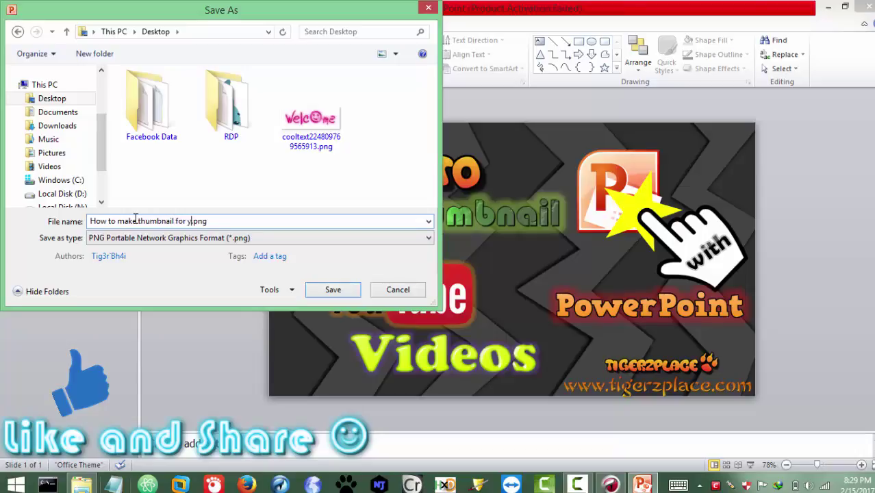
{"action": "type", "text": "outube videos"}
{"action": "key", "text": "Return"}
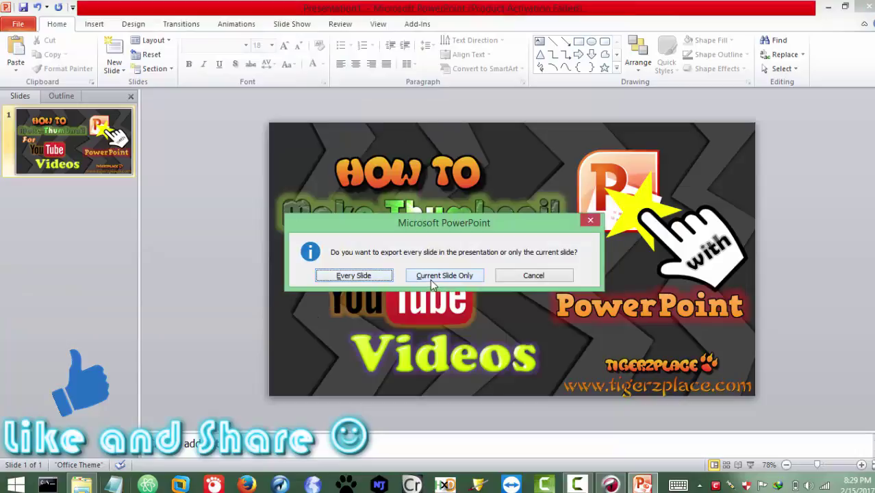
{"action": "left_click", "coordinate": [431, 277]}
Minimize the open windows and open the saved thumbnail PNG from the desktop
{"action": "left_click", "coordinate": [828, 6]}
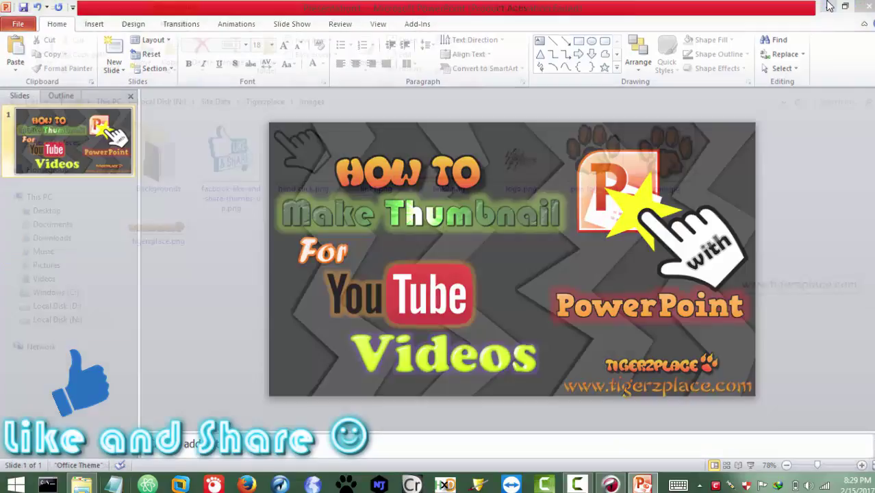
{"action": "left_click", "coordinate": [826, 7]}
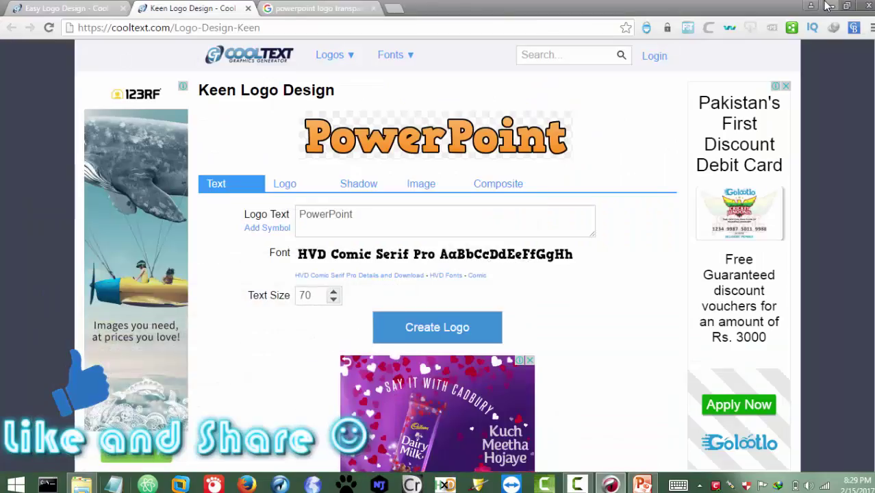
{"action": "left_click", "coordinate": [827, 6]}
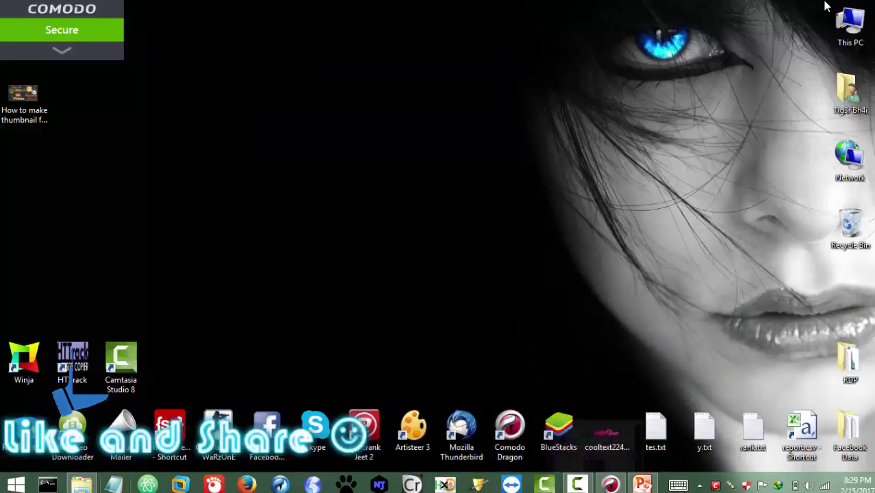
{"action": "double_click", "coordinate": [20, 115]}
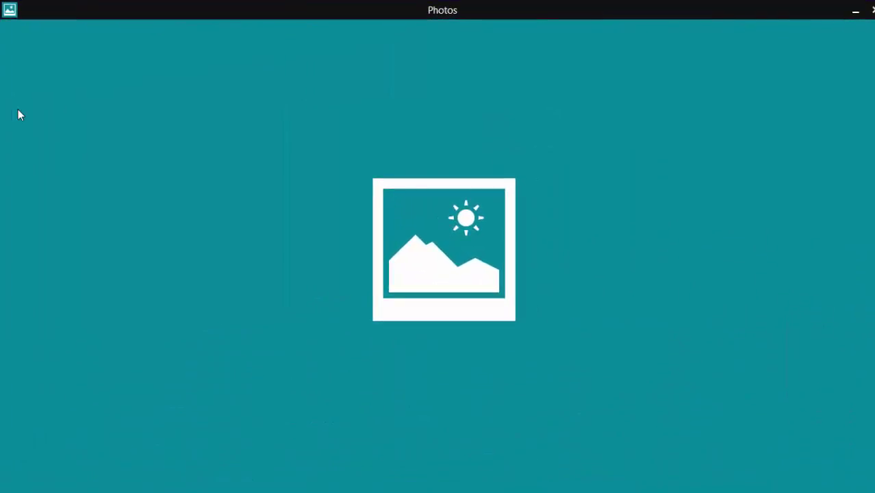
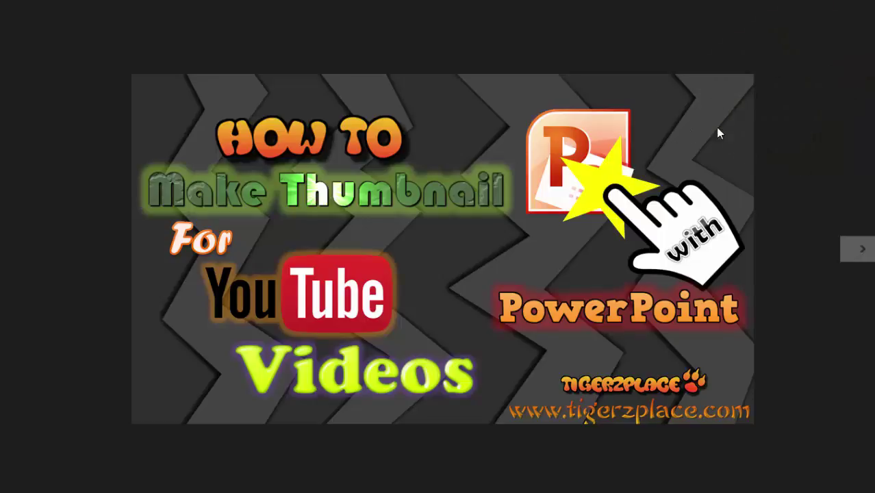
Close the thumbnail preview in Photos and deselect the saved image file on the desktop
{"action": "left_click", "coordinate": [867, 9]}
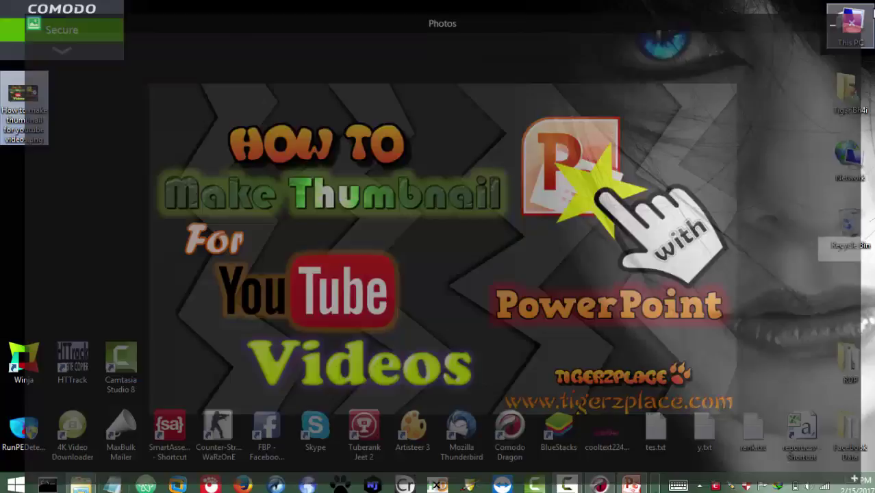
{"action": "left_click", "coordinate": [557, 309]}
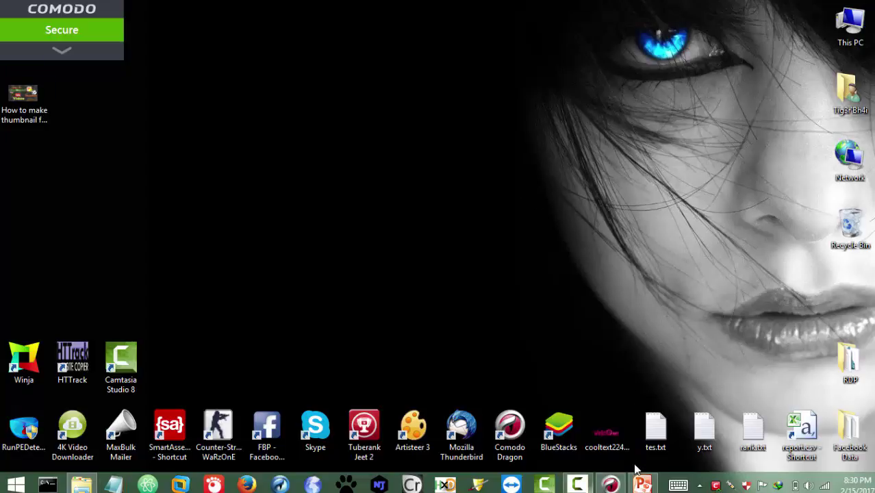
{"action": "left_click", "coordinate": [641, 485]}
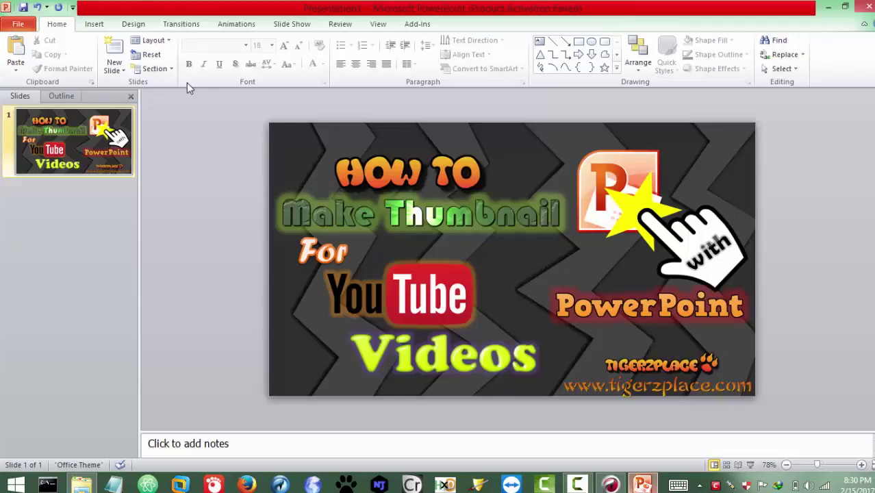
{"action": "left_click", "coordinate": [306, 255]}
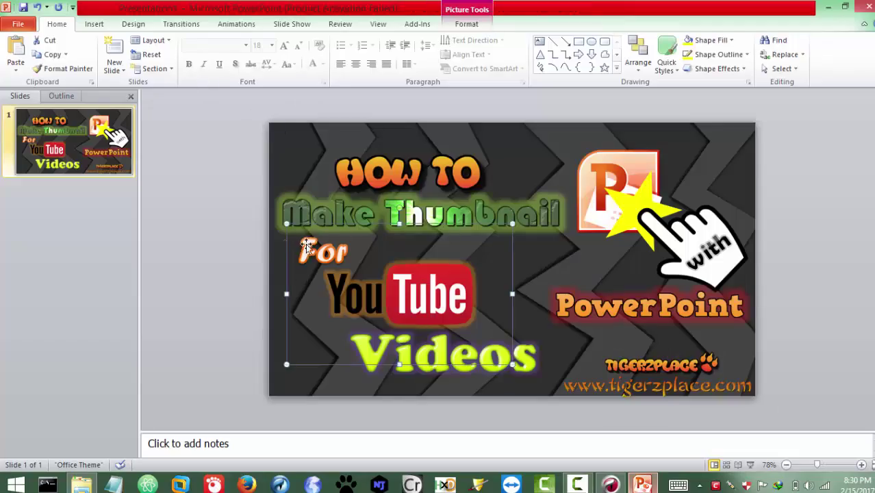
{"action": "left_click", "coordinate": [270, 248]}
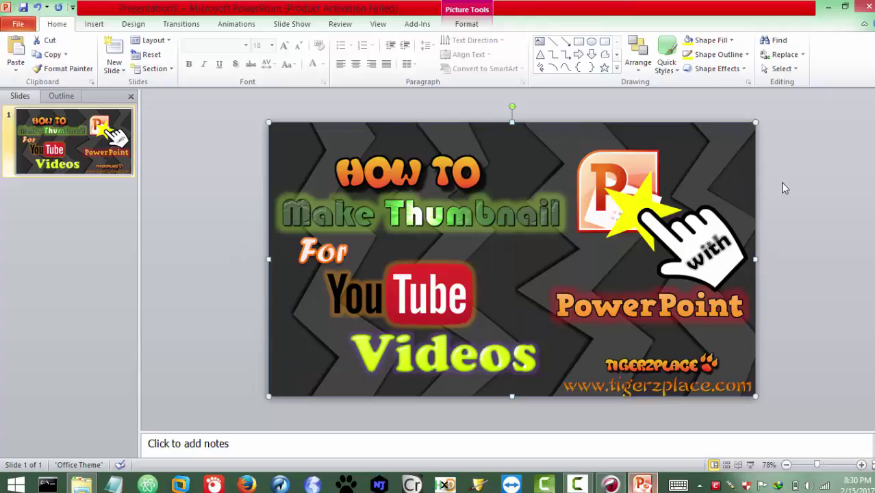
{"action": "left_click_drag", "start_coordinate": [780, 182], "coordinate": [442, 167]}
{"action": "left_click", "coordinate": [399, 186]}
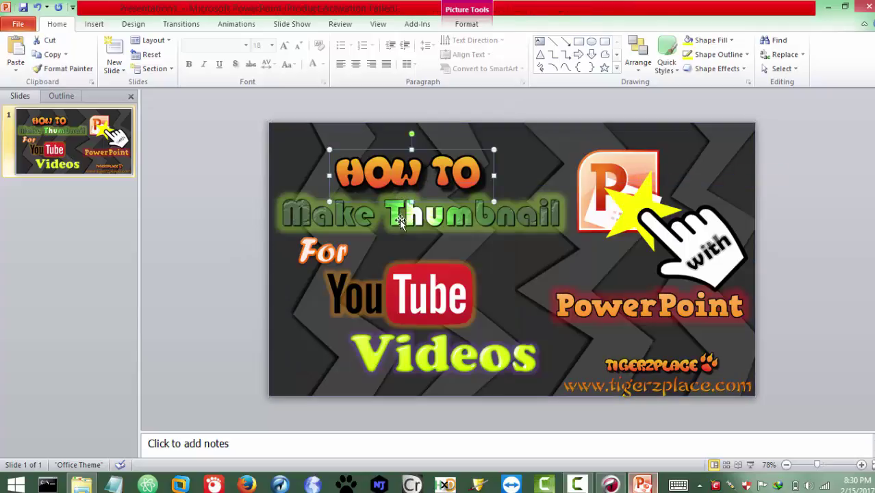
{"action": "left_click", "coordinate": [400, 219]}
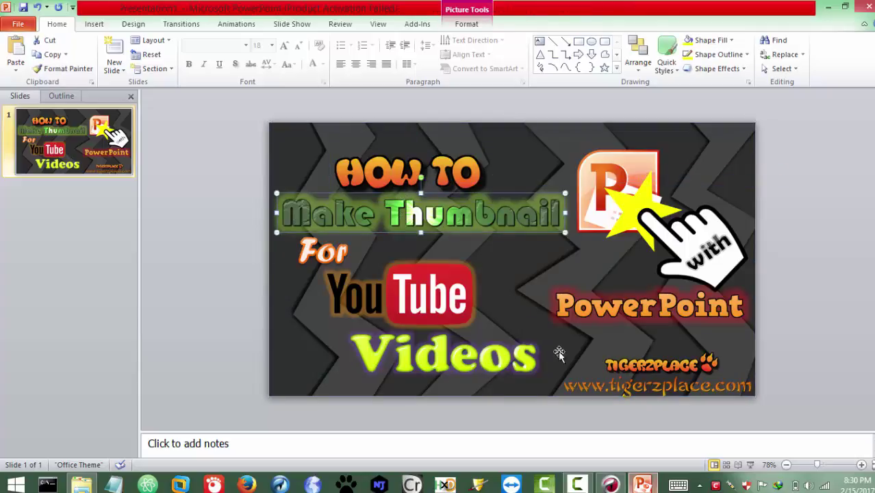
{"action": "left_click", "coordinate": [830, 7]}
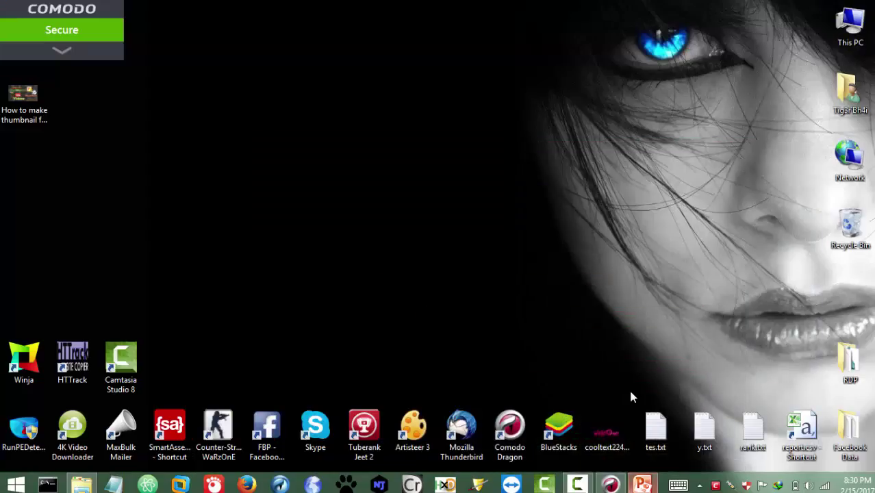
{"action": "mouse_move", "coordinate": [610, 485]}
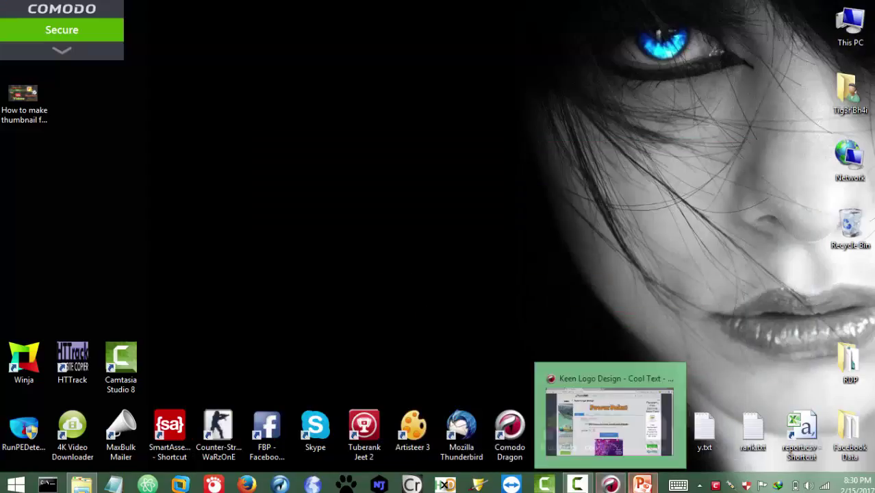
{"action": "left_click", "coordinate": [610, 484]}
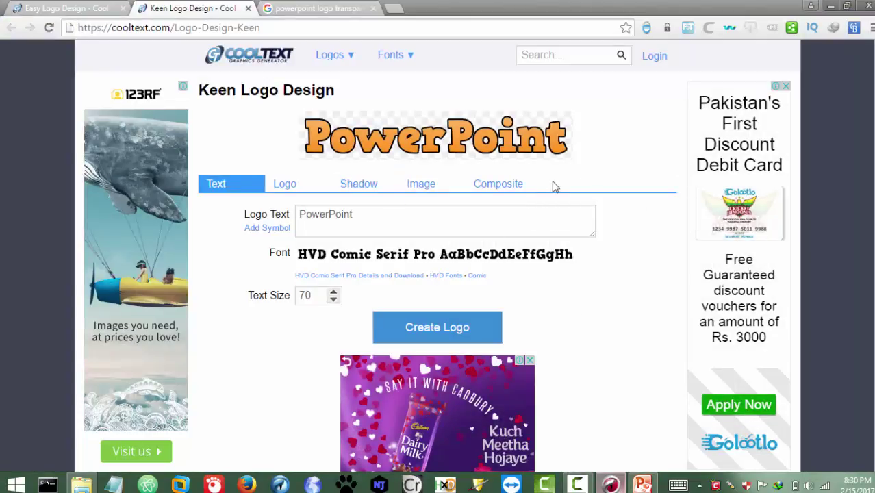
{"action": "left_click", "coordinate": [839, 3]}
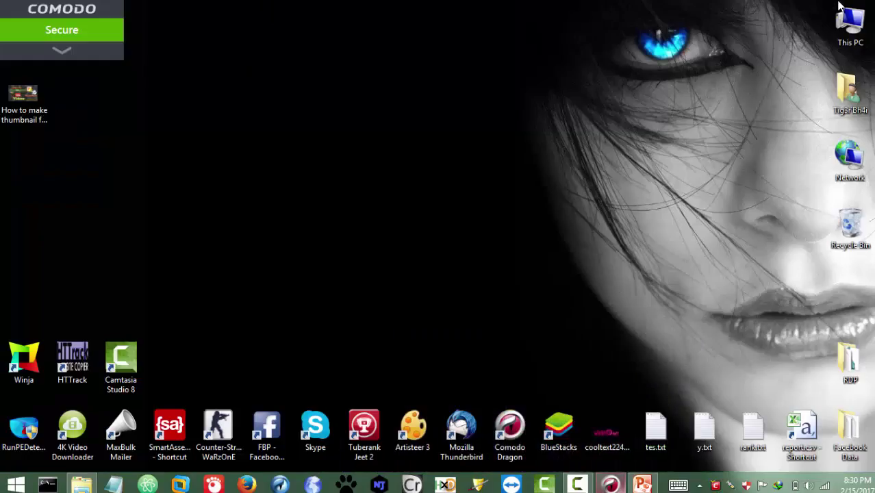